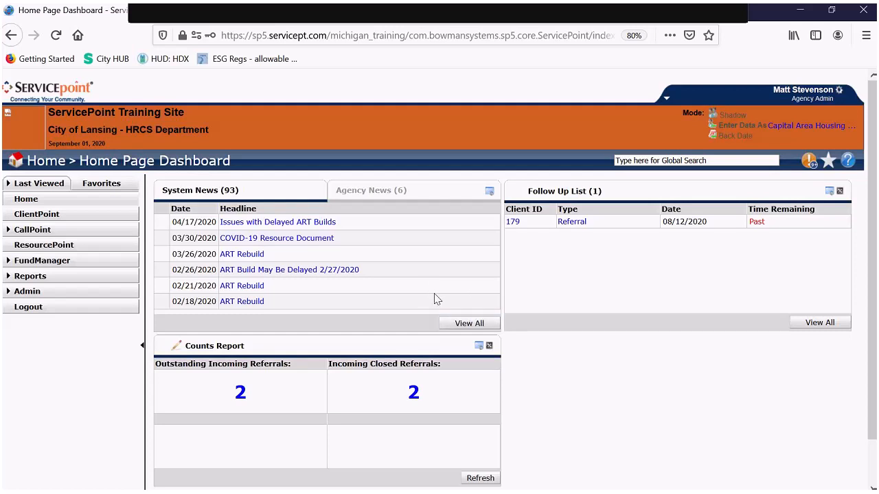
# - Open the two outstanding incoming referrals (08/26/2020 and 08/10/2020) and scroll across their columns
pyautogui.scroll(-1, 524, 334)
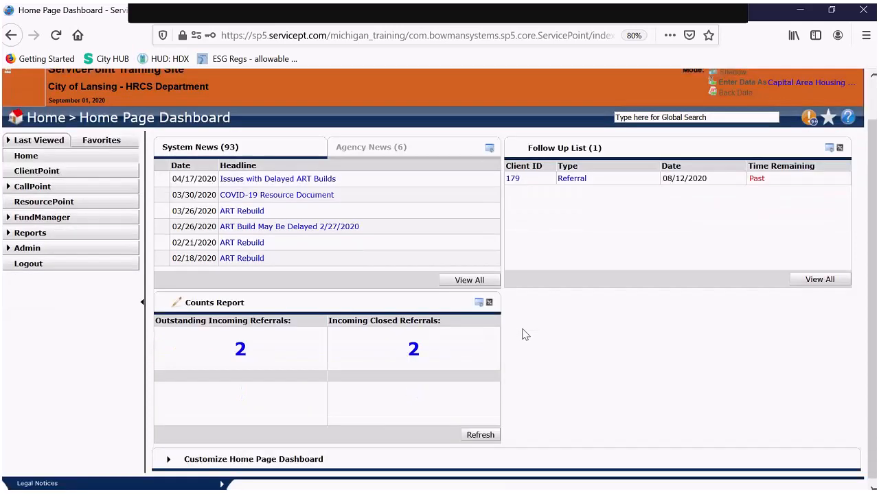
pyautogui.scroll(-1, 524, 334)
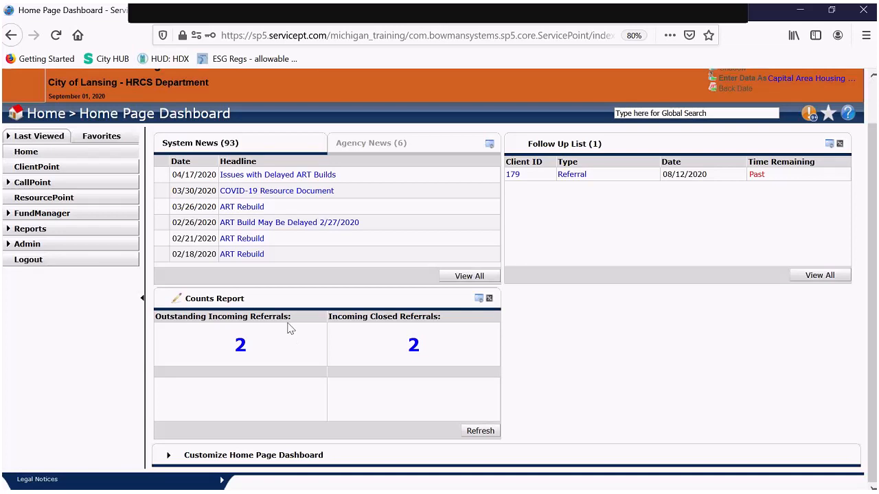
pyautogui.click(239, 349)
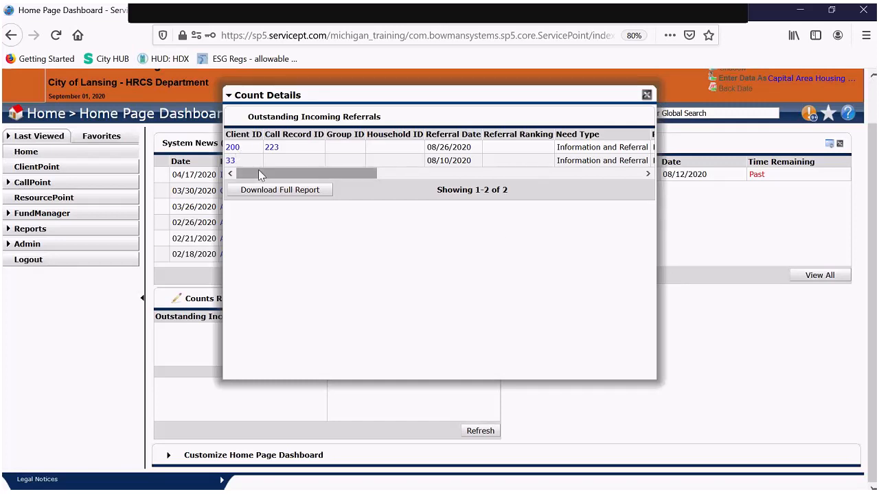
pyautogui.moveTo(260, 170); pyautogui.dragTo(402, 180)
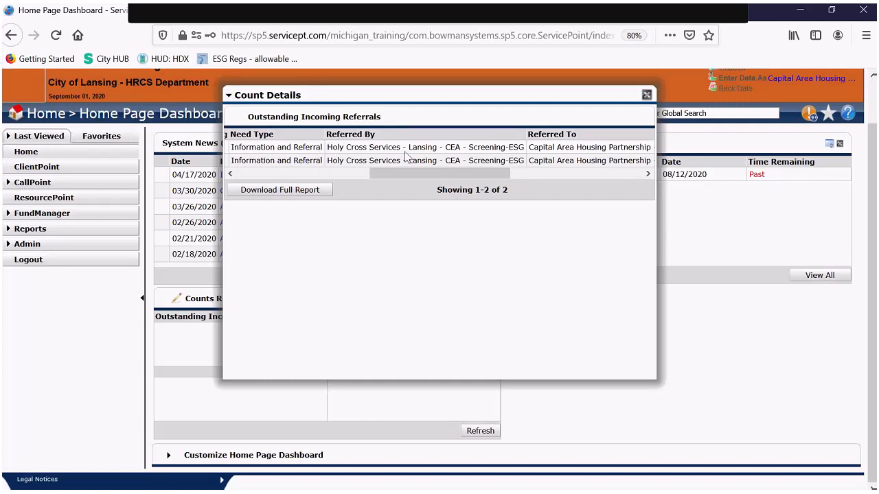
pyautogui.moveTo(416, 173); pyautogui.dragTo(520, 190)
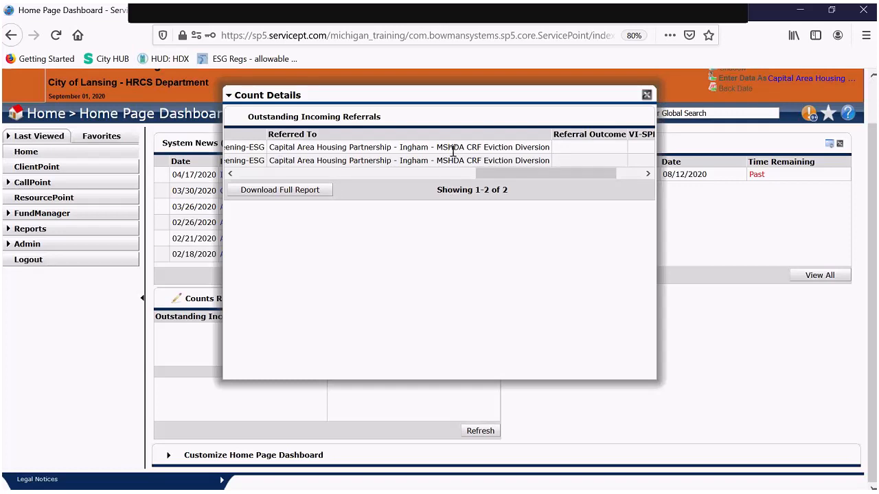
pyautogui.moveTo(500, 176); pyautogui.dragTo(528, 176)
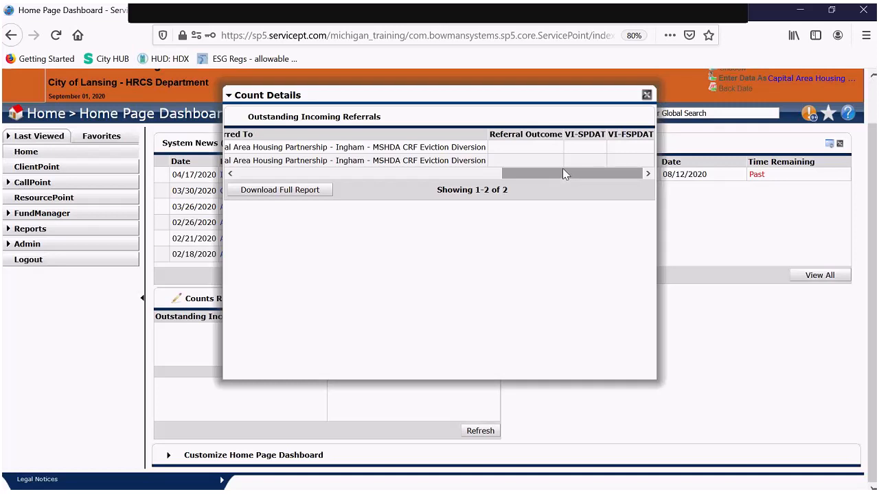
pyautogui.moveTo(565, 180); pyautogui.dragTo(268, 176)
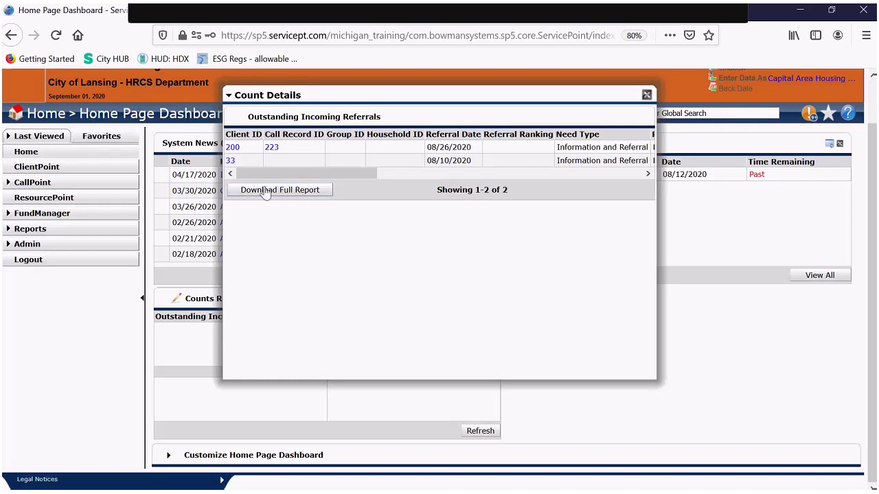
# - Open client 200's profile summary from the referral table and scroll through it
pyautogui.click(233, 147)
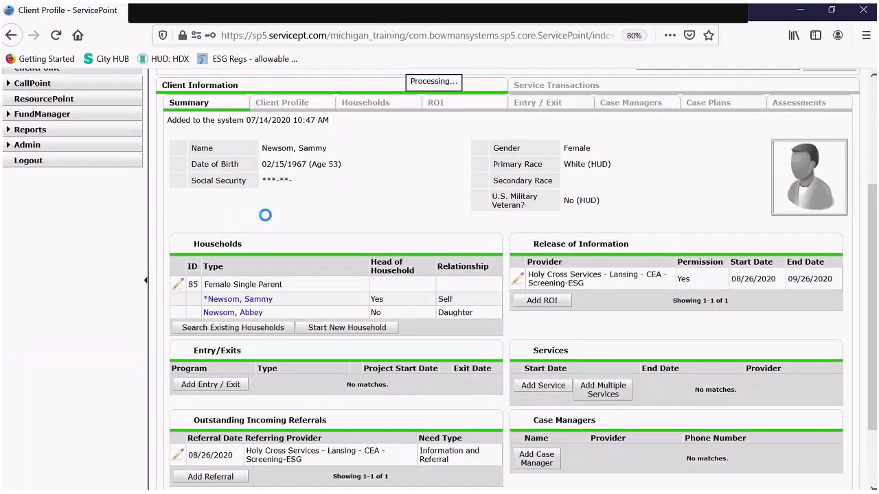
pyautogui.scroll(1, 267, 216)
pyautogui.scroll(1, 272, 217)
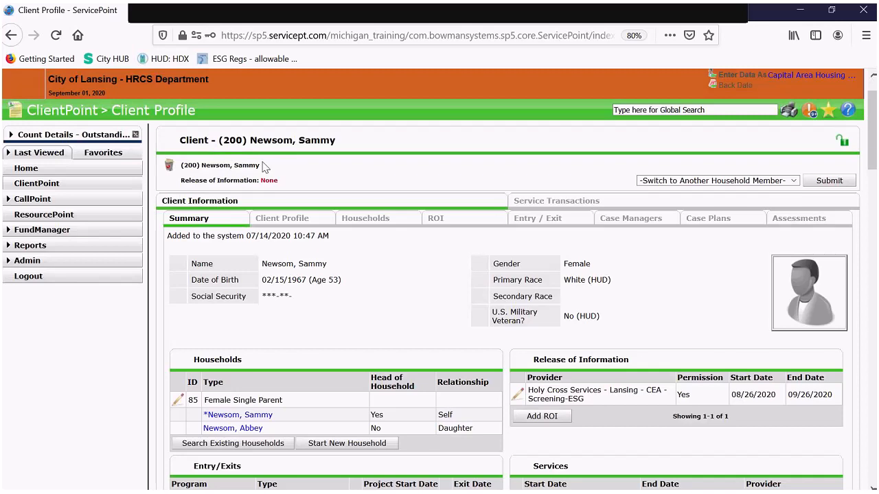
pyautogui.scroll(-2, 272, 167)
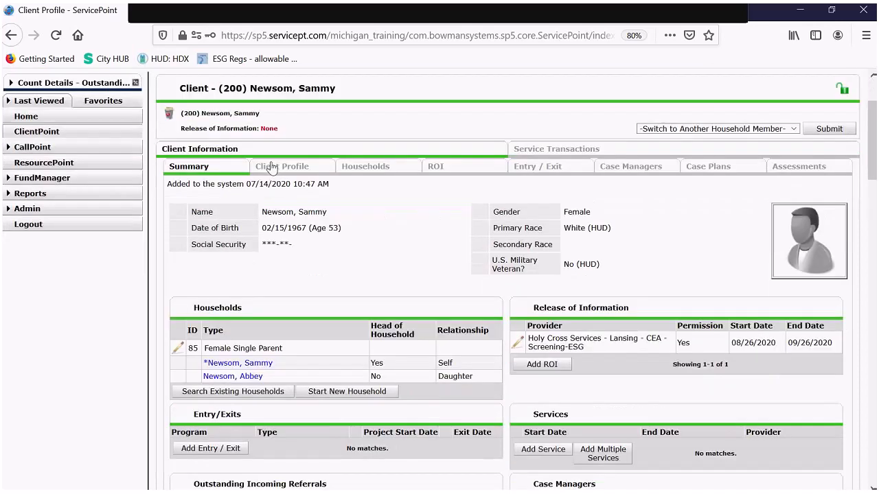
pyautogui.scroll(-3, 271, 168)
pyautogui.scroll(-2, 272, 167)
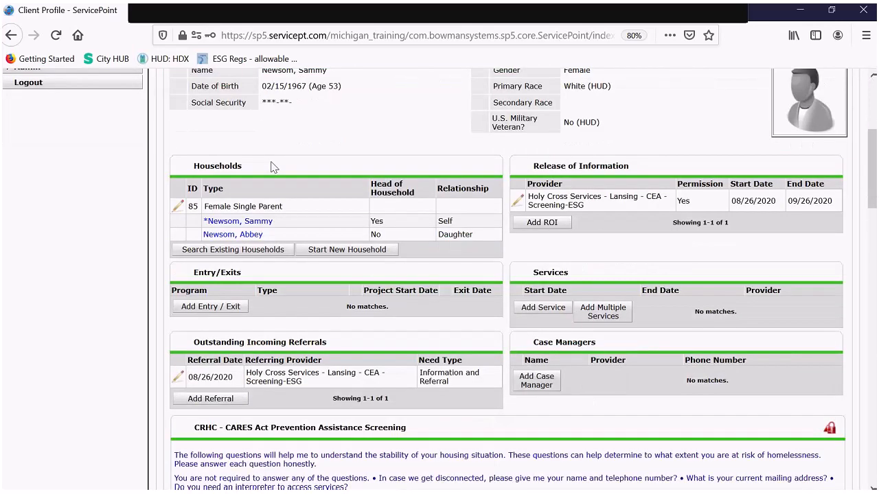
pyautogui.scroll(-1, 271, 168)
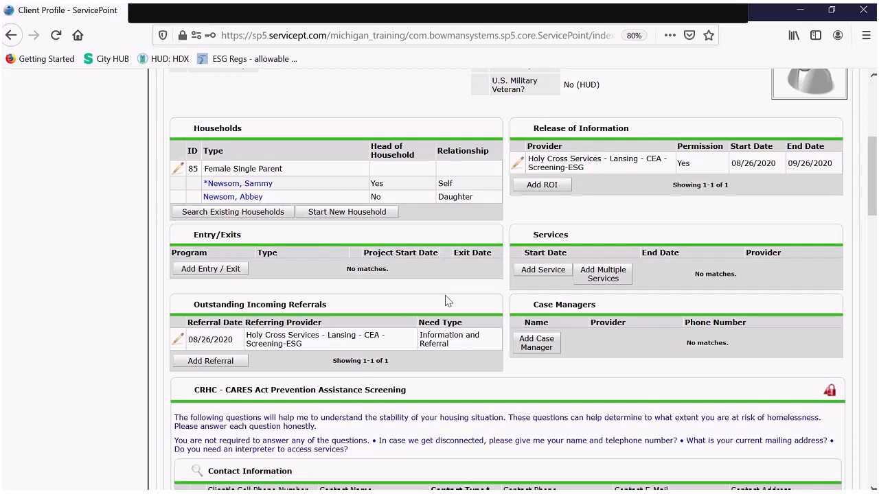
pyautogui.scroll(-2, 194, 280)
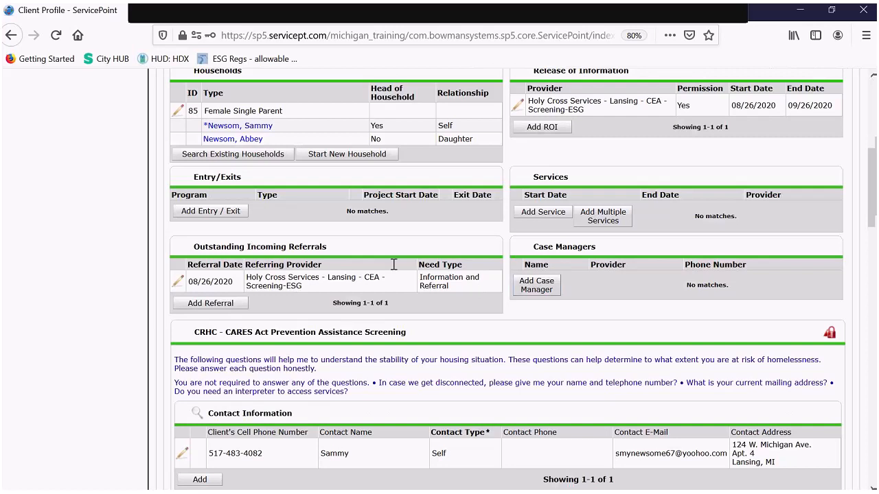
pyautogui.scroll(-2, 376, 245)
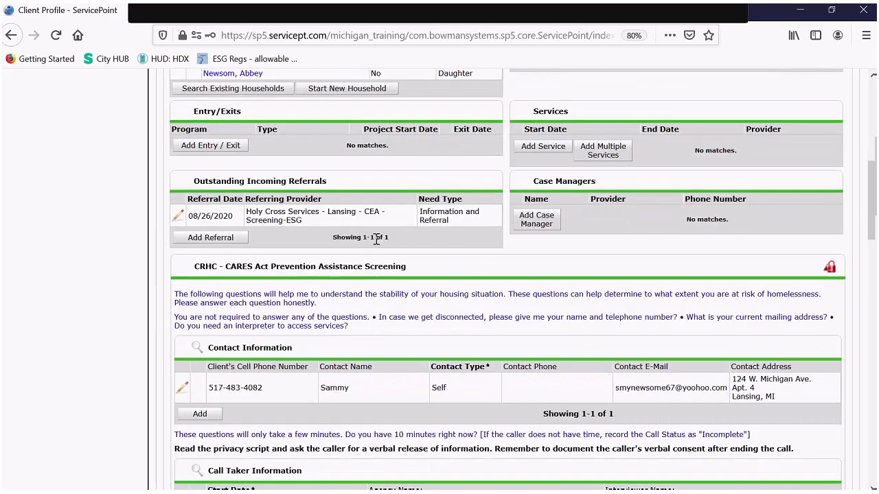
pyautogui.scroll(-5, 376, 238)
pyautogui.scroll(-1, 316, 196)
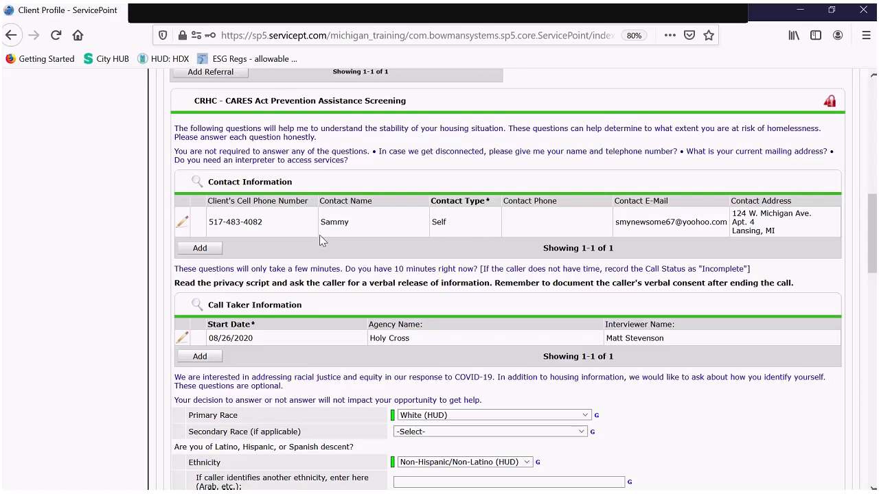
pyautogui.scroll(1, 326, 252)
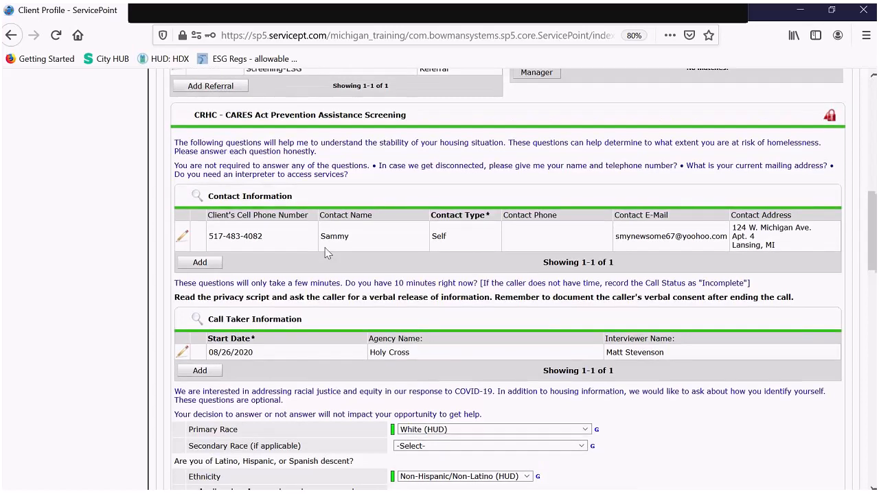
pyautogui.scroll(3, 327, 253)
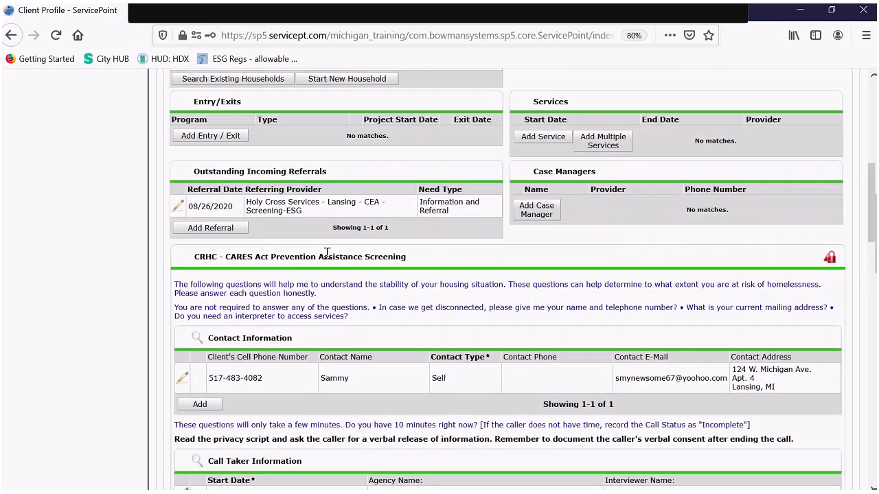
pyautogui.scroll(3, 326, 252)
pyautogui.scroll(1, 368, 291)
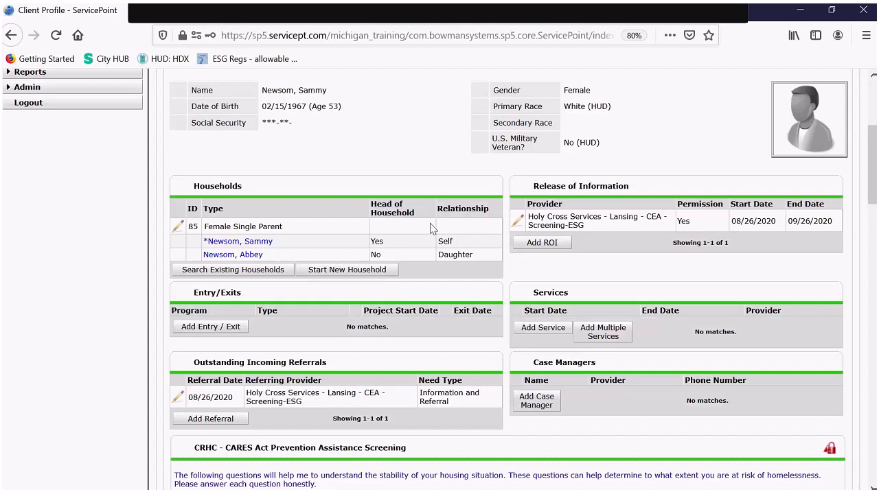
pyautogui.scroll(1, 346, 212)
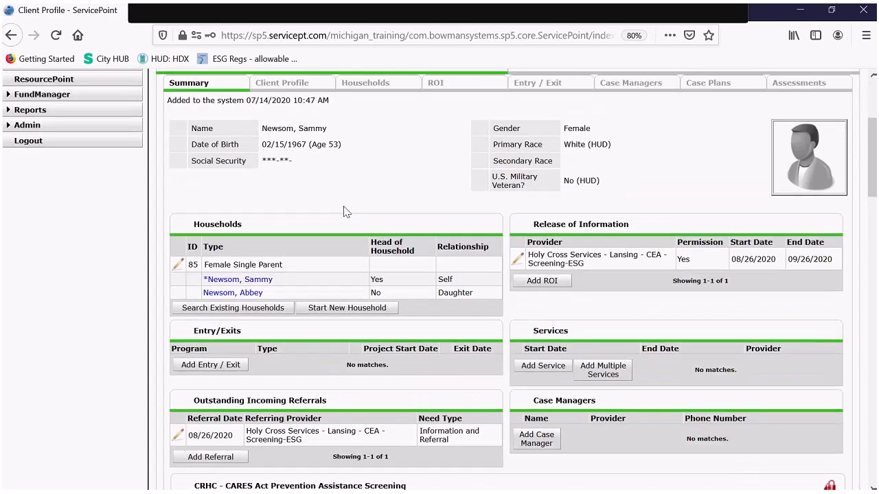
pyautogui.scroll(2, 345, 212)
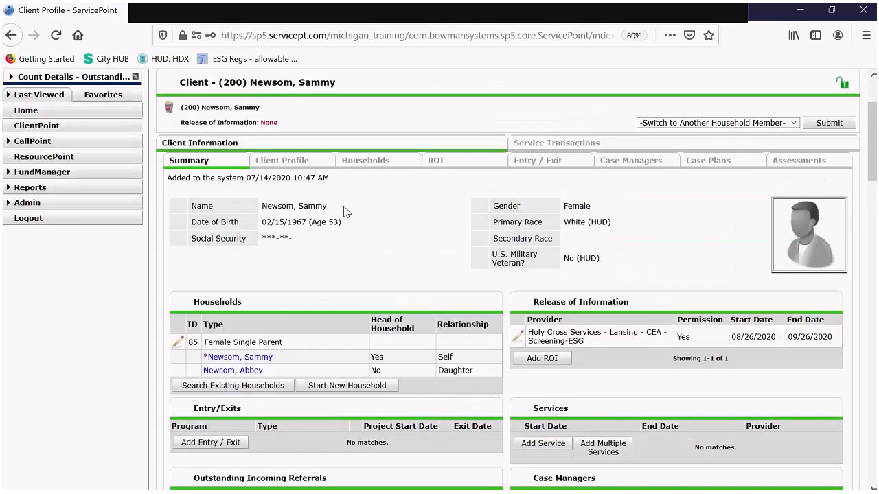
# - Show the Client Profile details and scroll down to the call records and file attachments
pyautogui.click(297, 168)
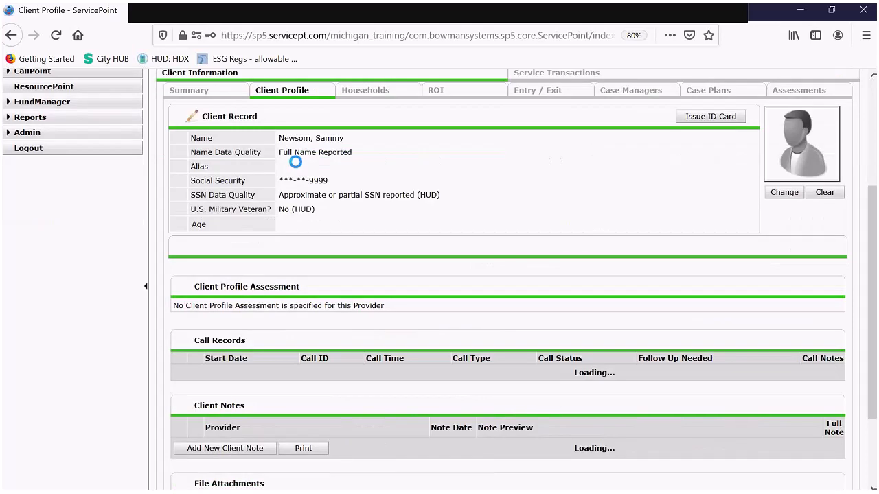
pyautogui.scroll(-1, 301, 174)
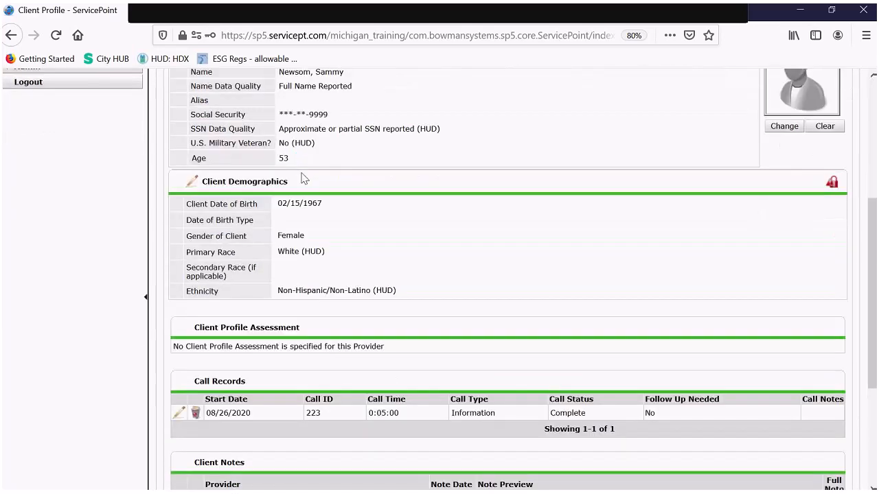
pyautogui.scroll(-4, 304, 179)
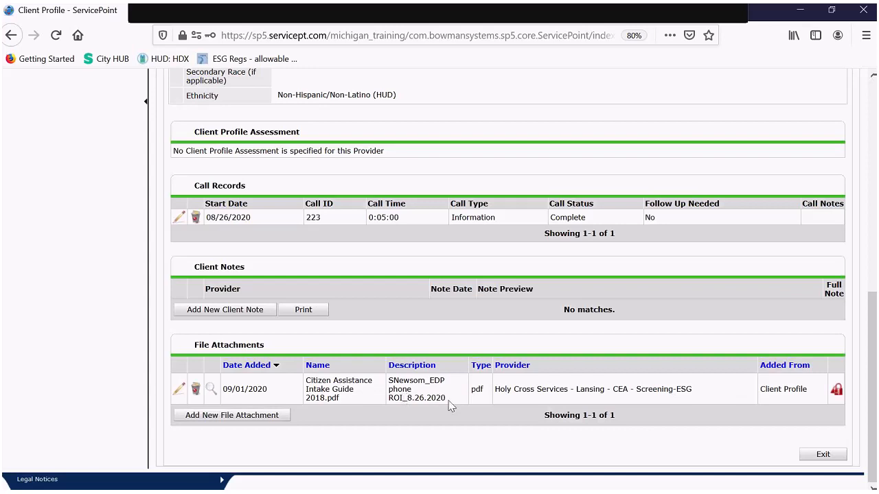
pyautogui.click(212, 390)
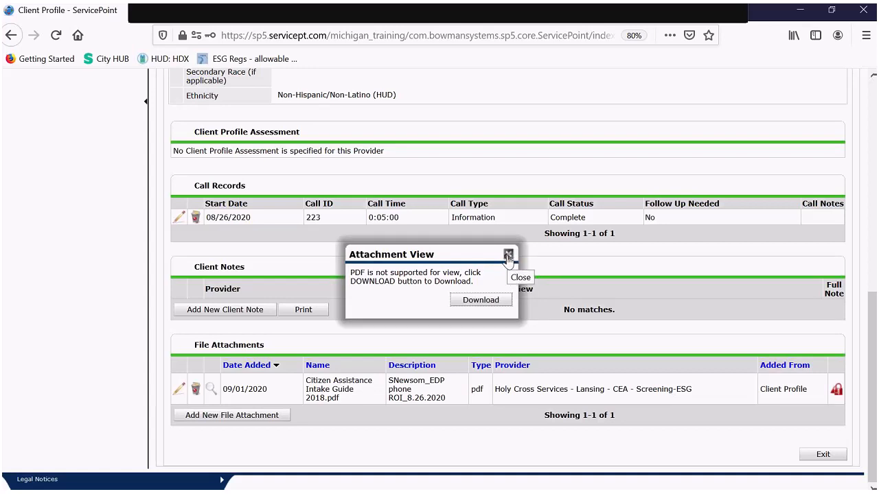
pyautogui.click(508, 254)
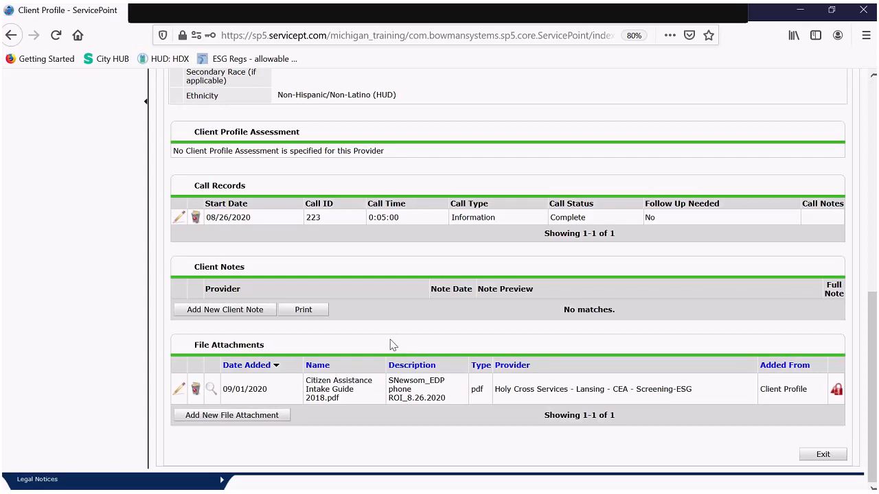
pyautogui.scroll(5, 393, 344)
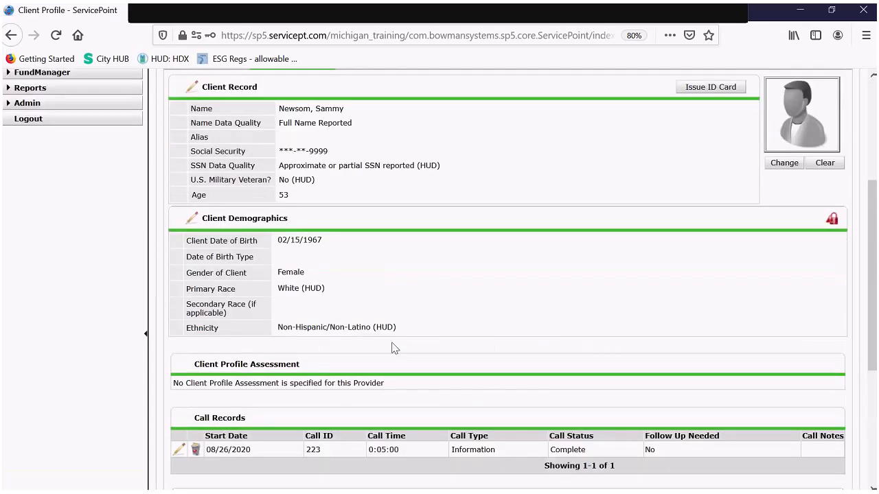
pyautogui.scroll(4, 392, 348)
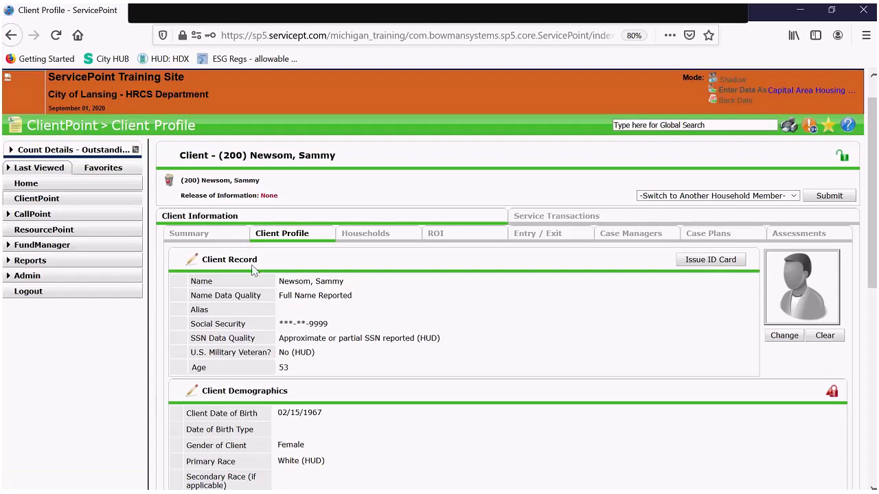
# - Return to client 200's summary and start a new release of information
pyautogui.click(221, 239)
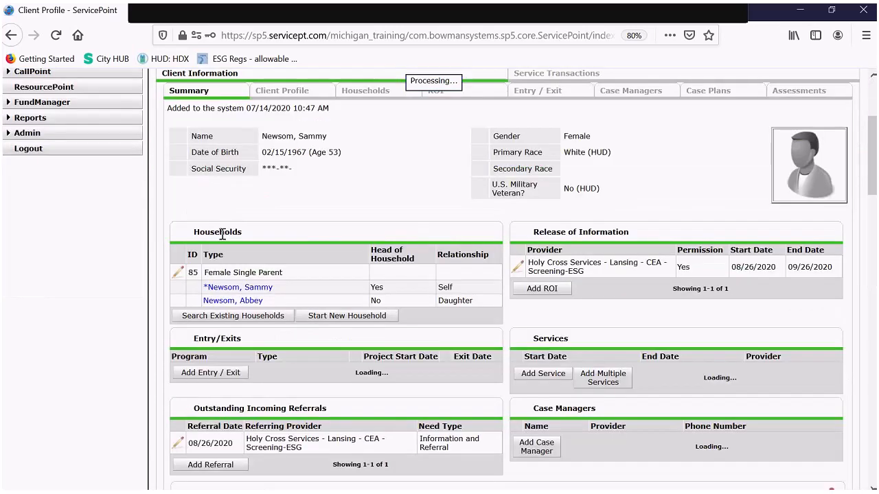
pyautogui.scroll(-1, 533, 240)
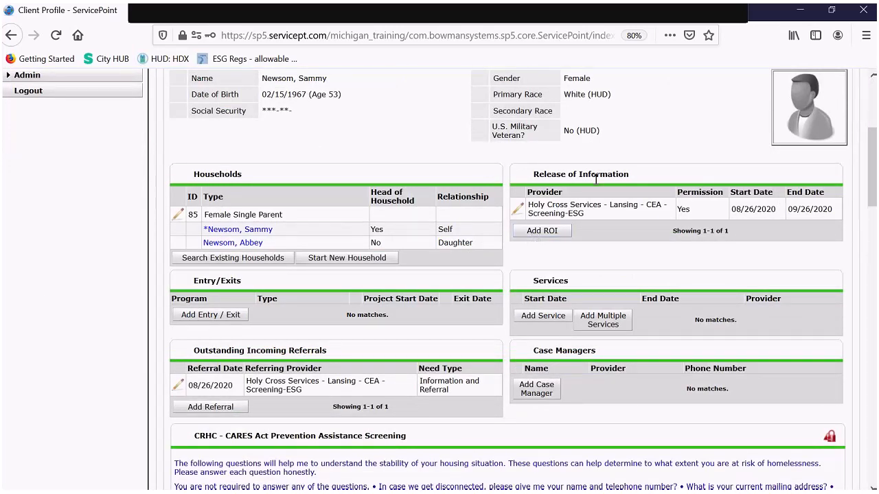
pyautogui.click(545, 232)
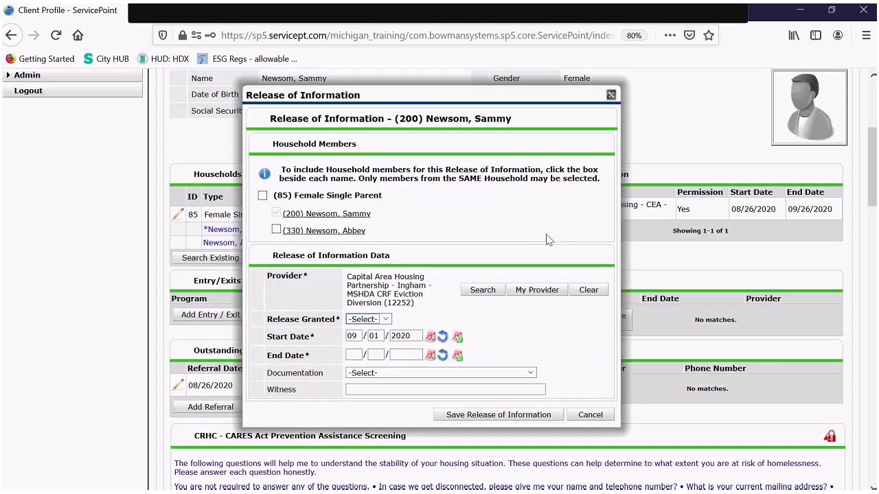
# - Include the daughter in the new release and set Release Granted to Yes
pyautogui.moveTo(466, 98); pyautogui.dragTo(337, 84)
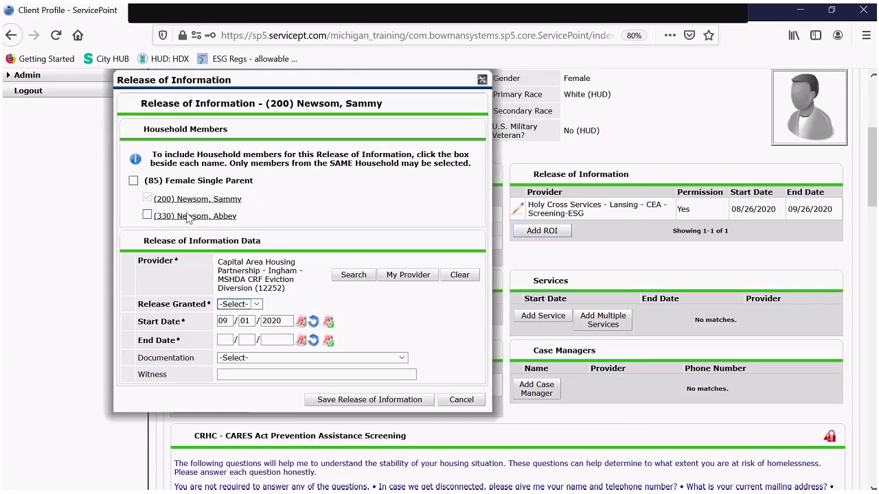
pyautogui.click(147, 215)
pyautogui.click(240, 306)
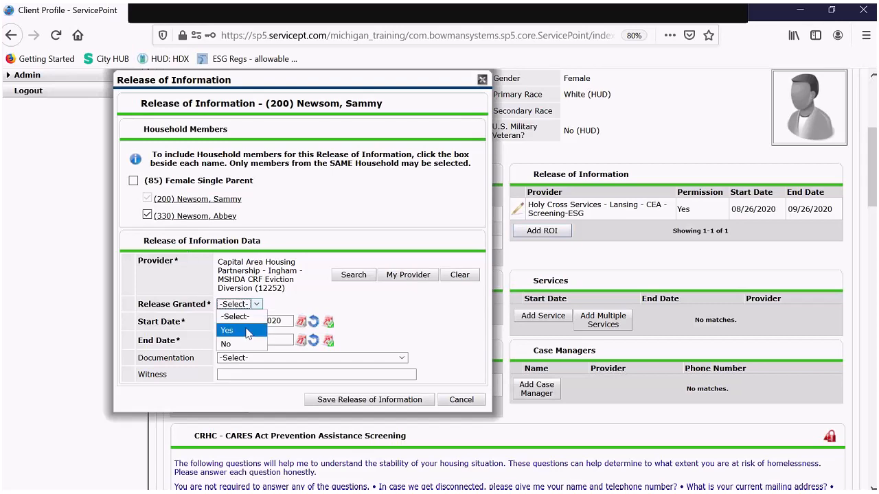
pyautogui.click(248, 332)
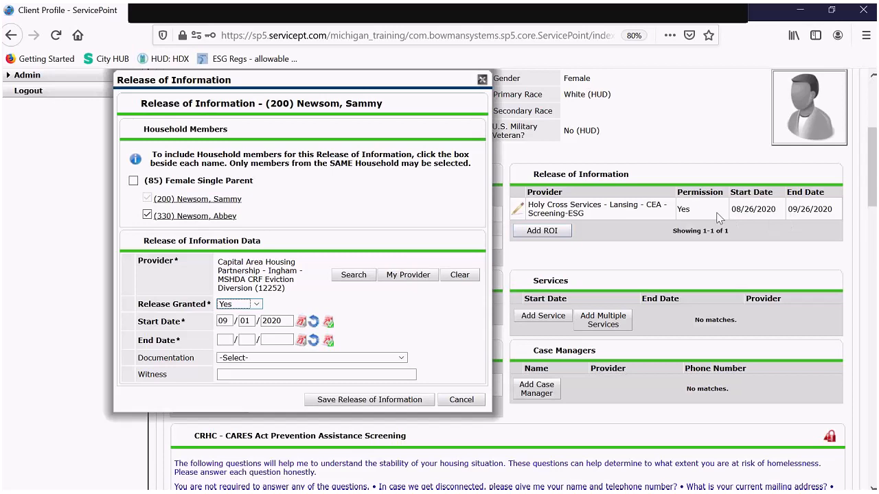
# - Date the release 08/26/2020 to 09/26/2020, document it as Verbal Consent Over Phone, and save
pyautogui.press('Tab')
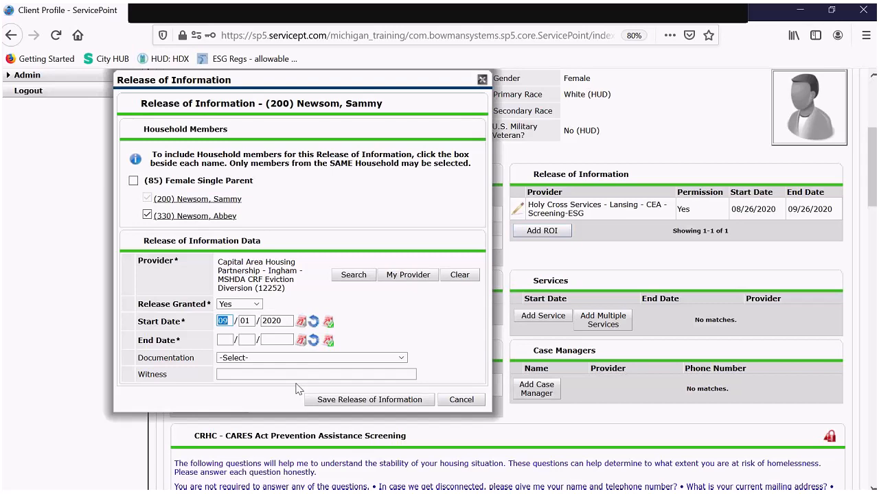
pyautogui.write('0')
pyautogui.write('8/')
pyautogui.write('26')
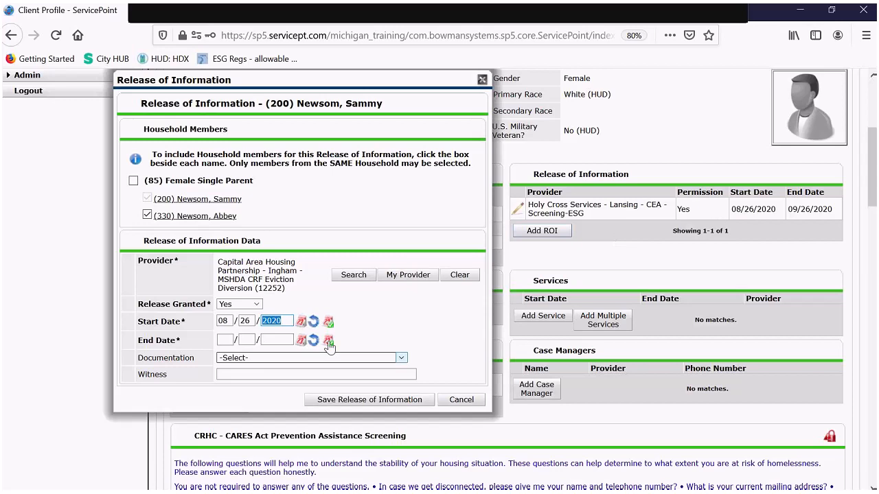
pyautogui.click(235, 340)
pyautogui.write('09/')
pyautogui.write('26/')
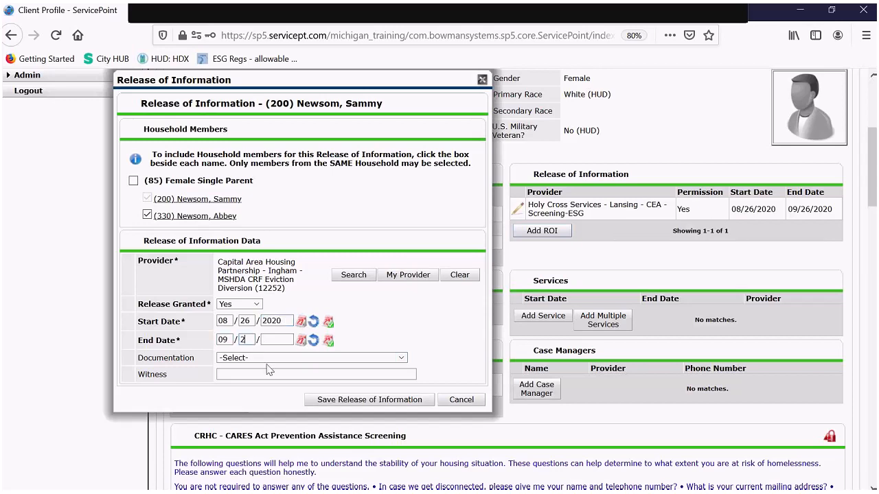
pyautogui.write('2020')
pyautogui.click(276, 358)
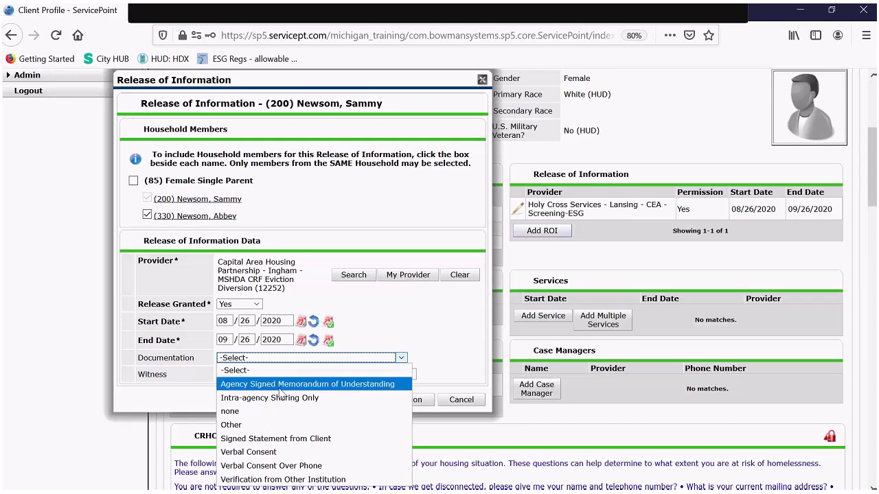
pyautogui.click(285, 466)
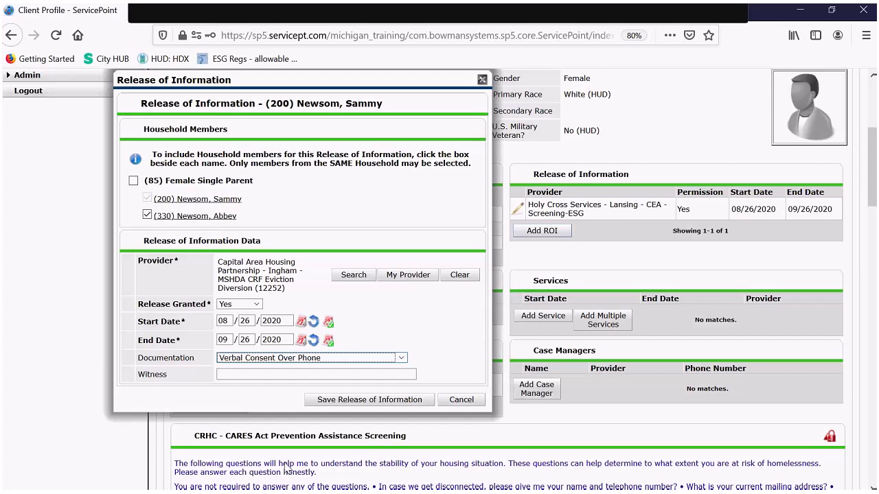
pyautogui.click(353, 405)
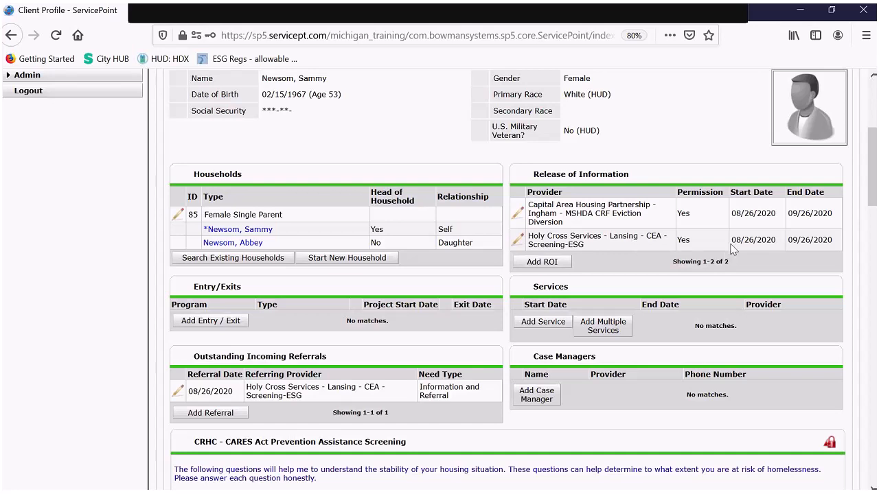
# - Scroll down the client summary to review both granted ROIs and the outstanding referral
pyautogui.scroll(-1, 696, 227)
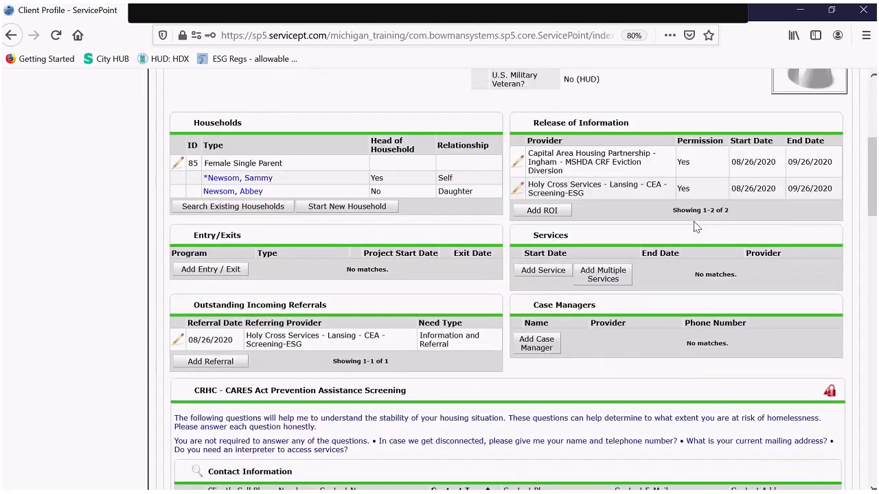
pyautogui.scroll(-1, 573, 183)
pyautogui.scroll(-1, 572, 184)
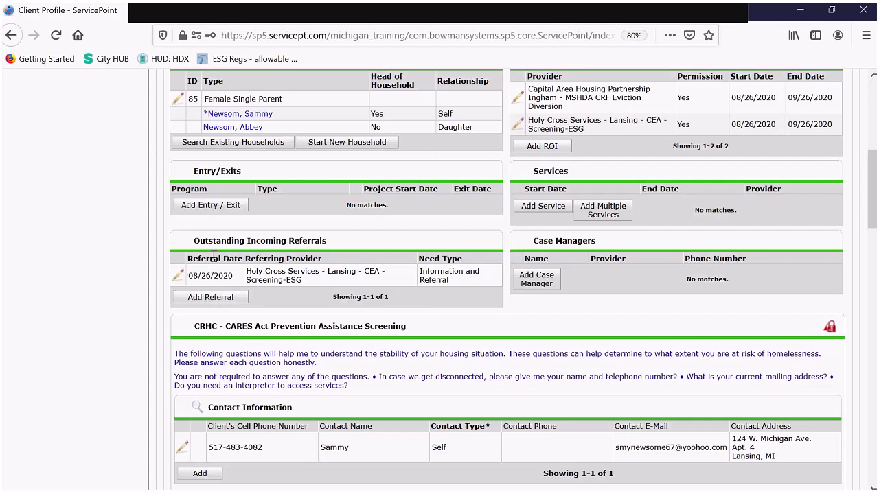
# - Edit the outstanding Holy Cross Services referral and show its Referral Outcome choices
pyautogui.click(177, 278)
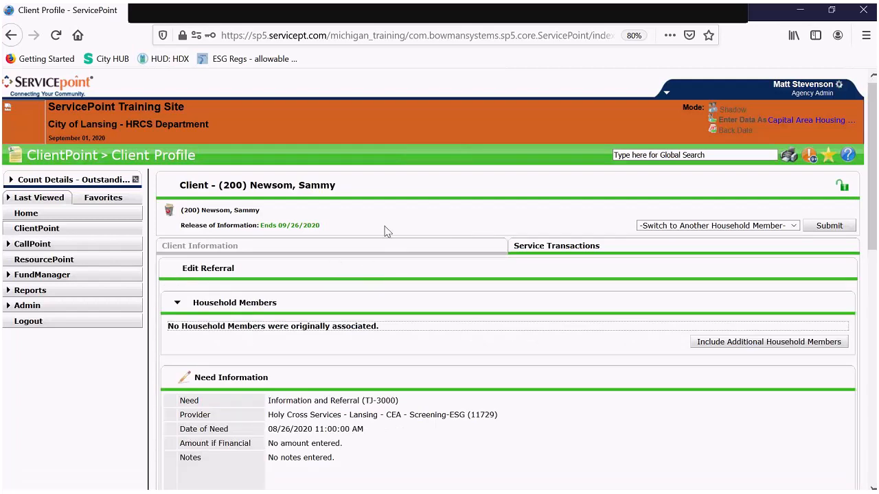
pyautogui.scroll(-1, 387, 232)
pyautogui.scroll(-1, 385, 232)
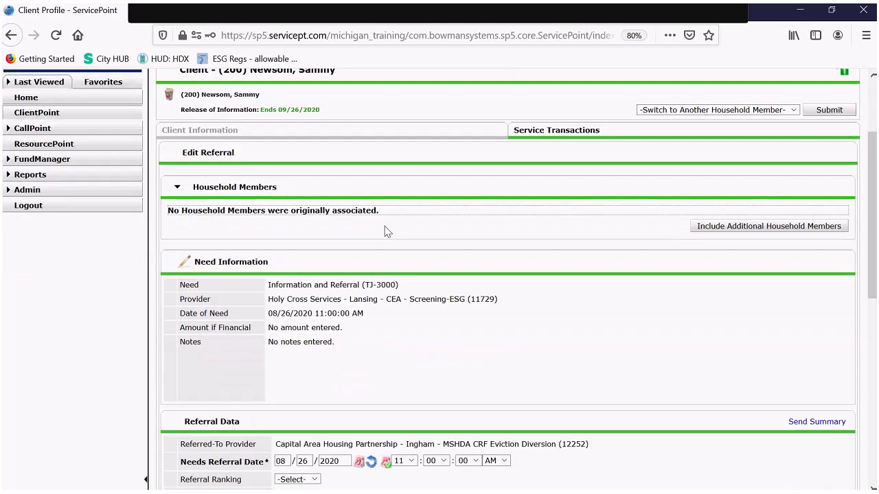
pyautogui.scroll(-1, 386, 232)
pyautogui.scroll(-4, 386, 232)
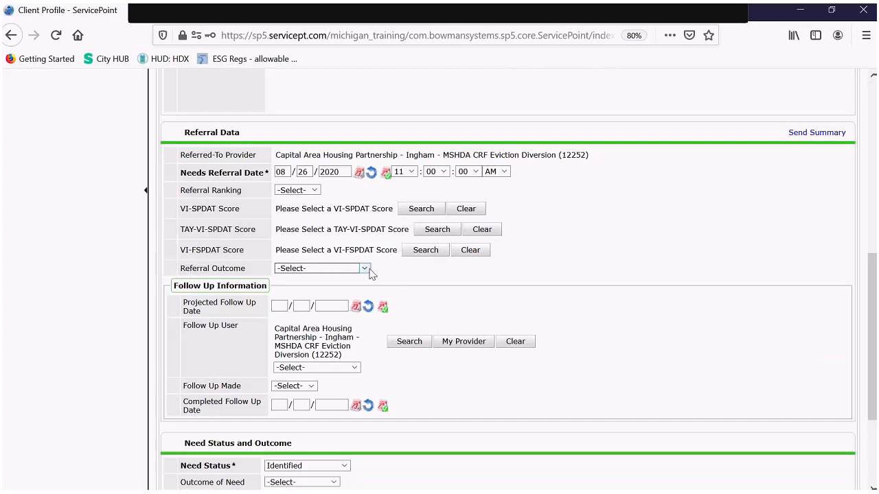
pyautogui.click(369, 271)
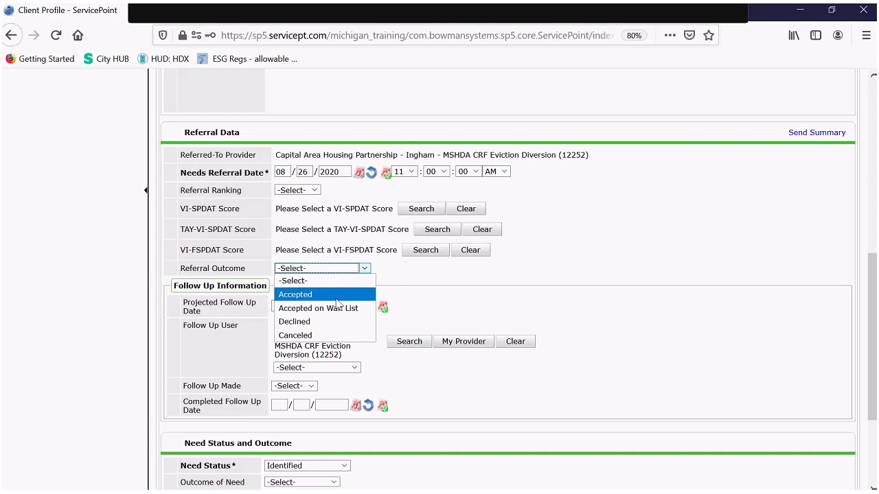
# - Try Declined and Canceled to view the reason list, then set the referral outcome to Accepted
pyautogui.click(325, 327)
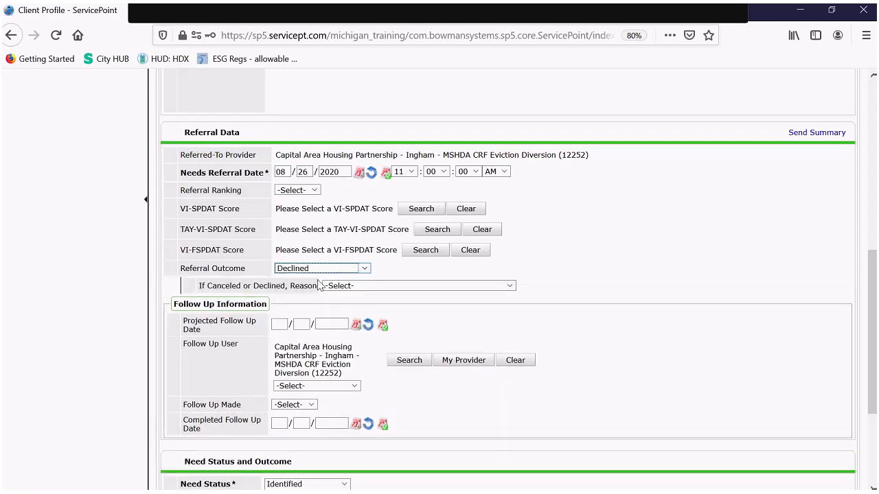
pyautogui.click(346, 274)
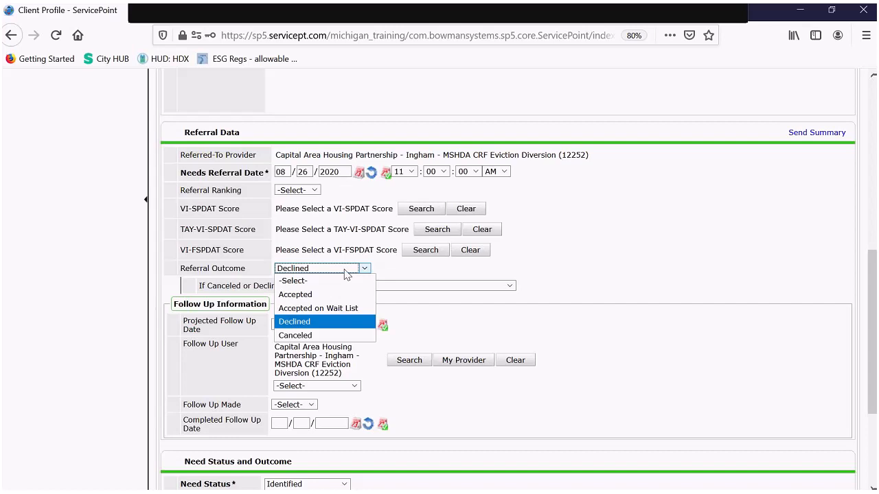
pyautogui.click(320, 335)
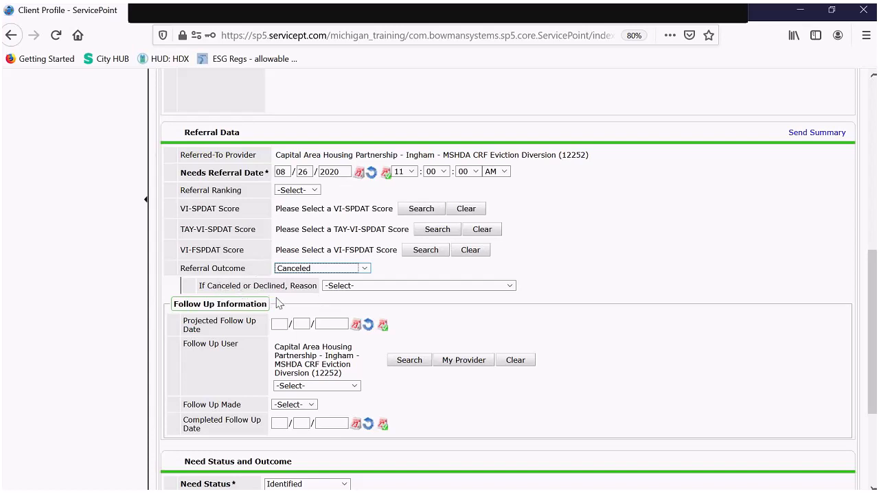
pyautogui.click(489, 286)
pyautogui.scroll(-2, 443, 193)
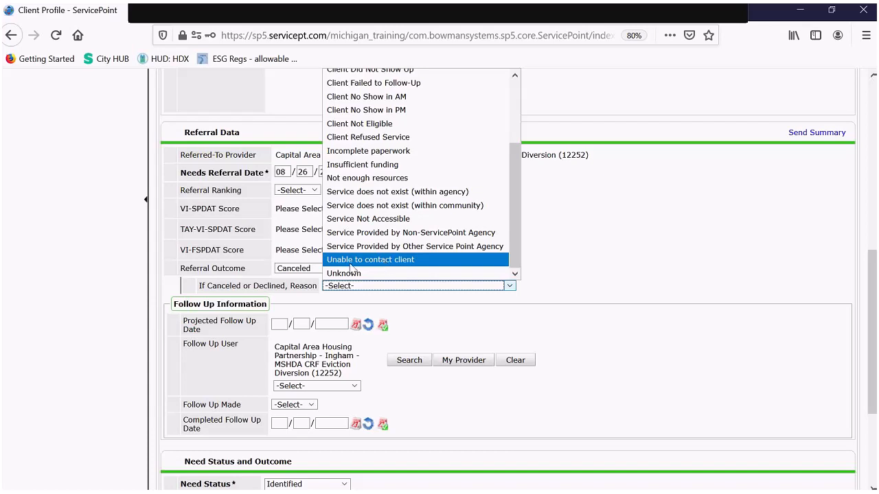
pyautogui.click(574, 287)
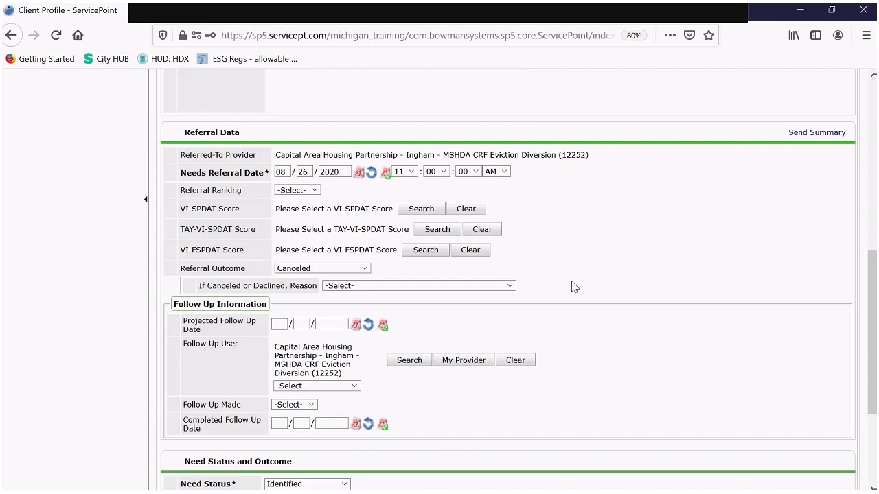
pyautogui.click(324, 268)
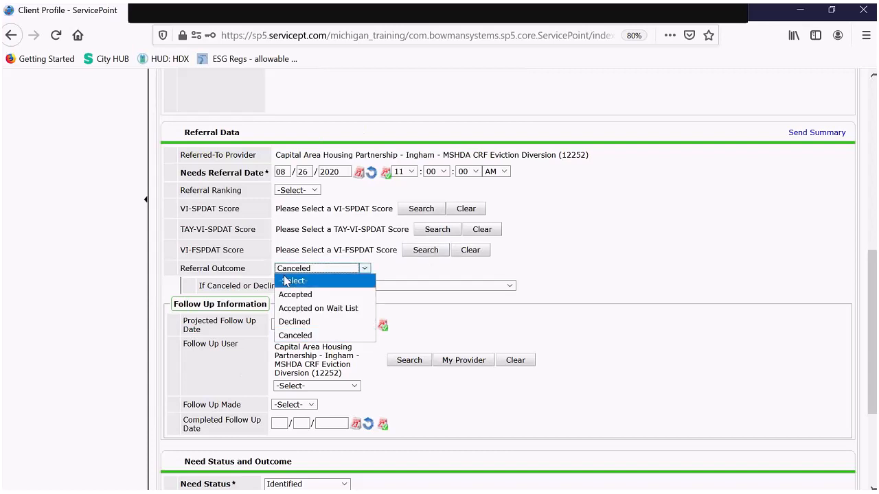
pyautogui.click(317, 295)
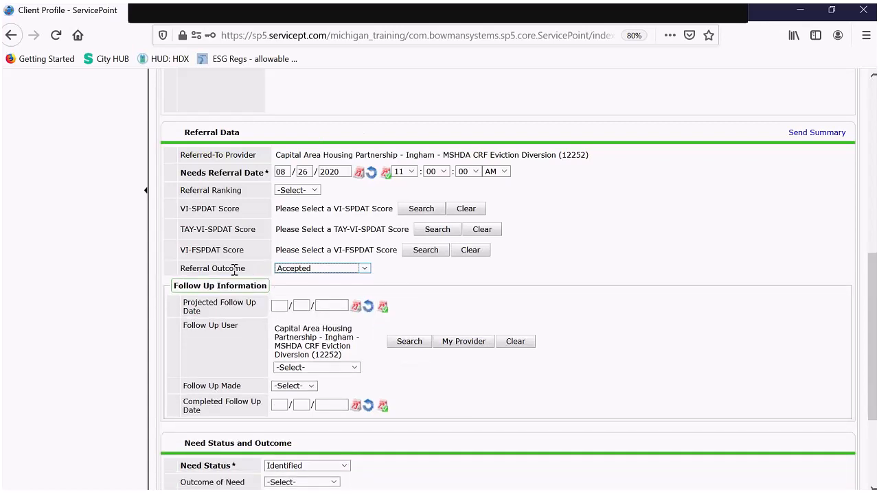
# - Set the need status to Closed with outcome Fully Met, then save and exit the referral
pyautogui.scroll(-3, 367, 273)
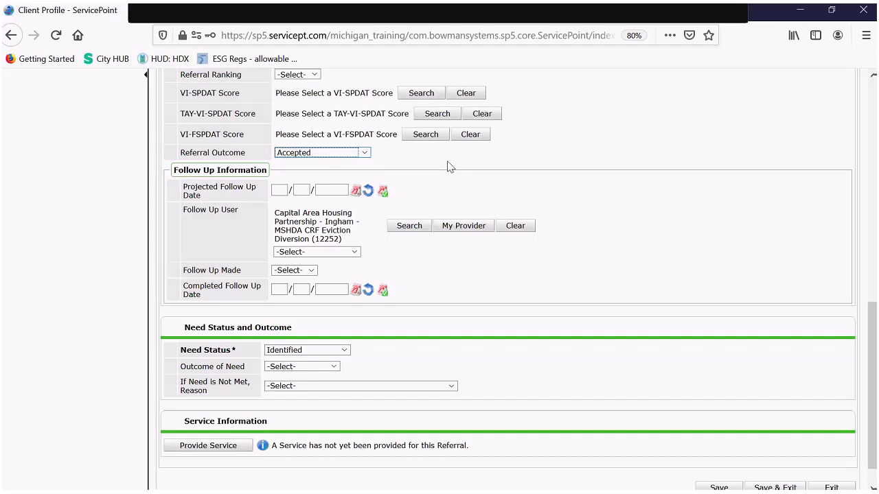
pyautogui.scroll(-1, 446, 166)
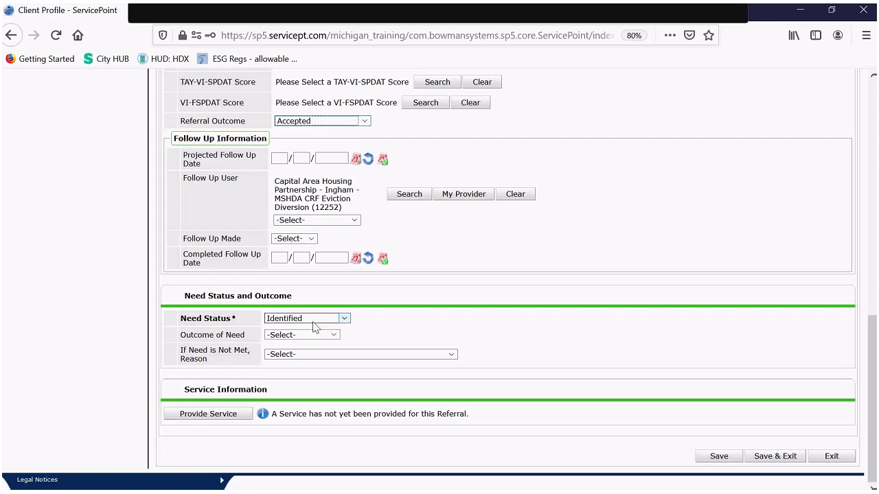
pyautogui.click(345, 320)
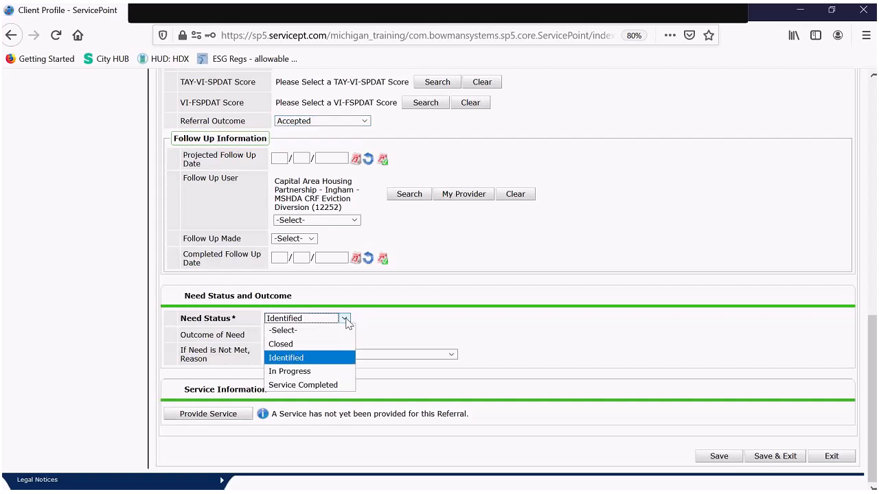
pyautogui.click(326, 344)
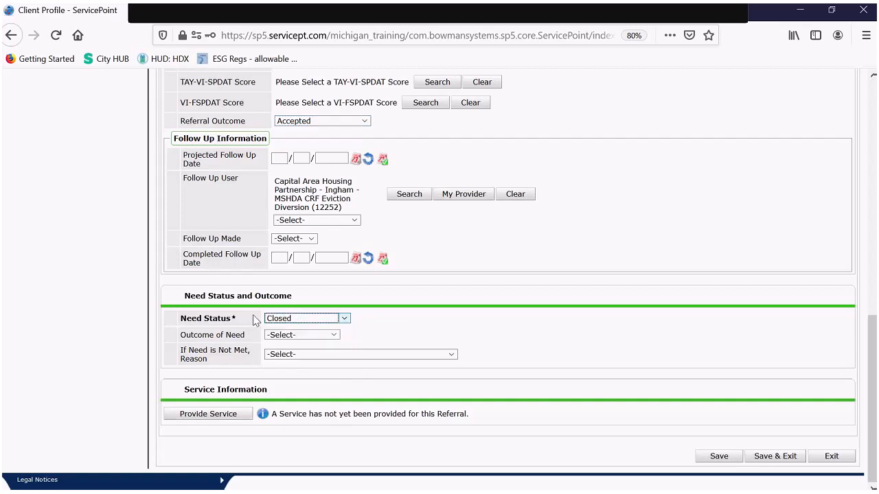
pyautogui.click(295, 335)
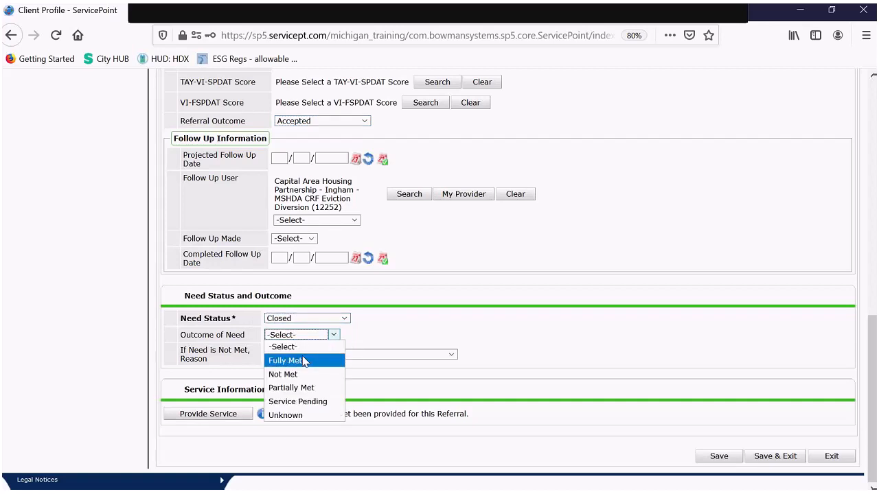
pyautogui.click(291, 360)
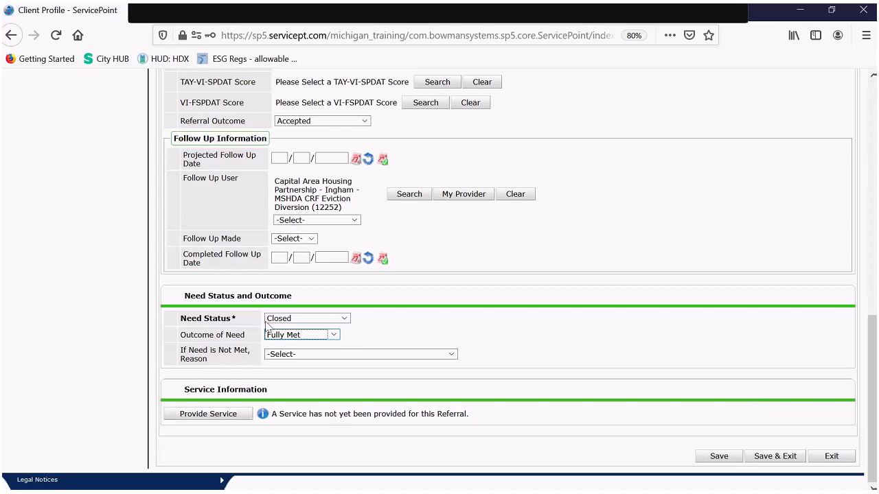
pyautogui.click(775, 457)
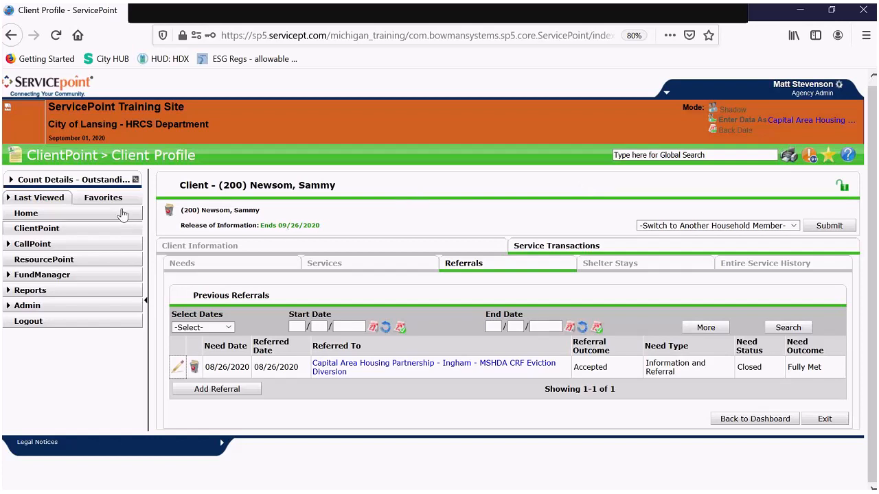
# - Refresh the home dashboard counts and list the three incoming closed referrals from August 2020
pyautogui.click(64, 215)
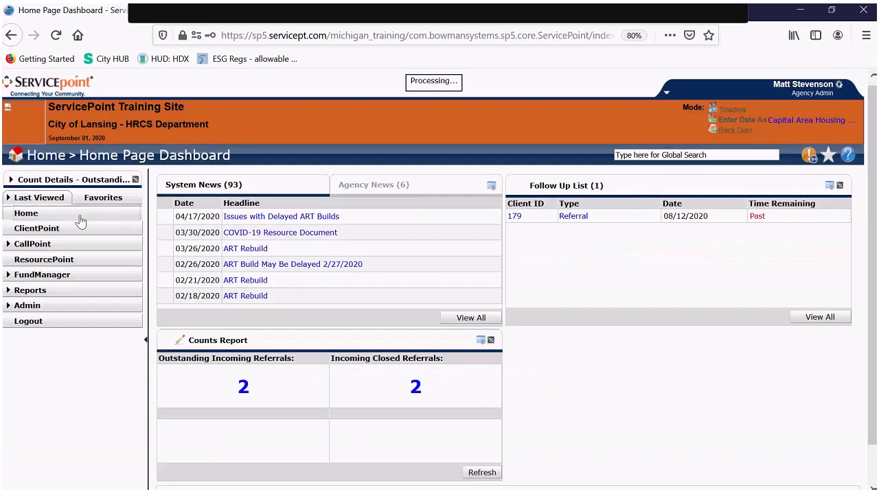
pyautogui.click(475, 473)
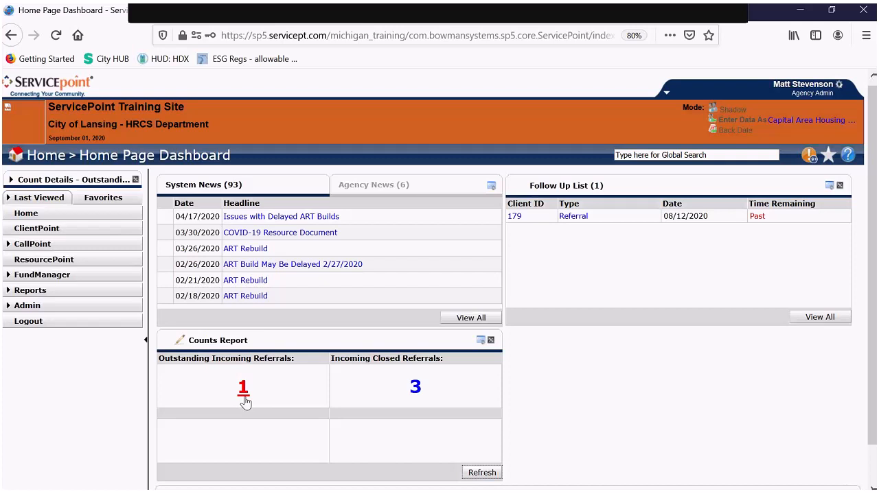
pyautogui.click(416, 389)
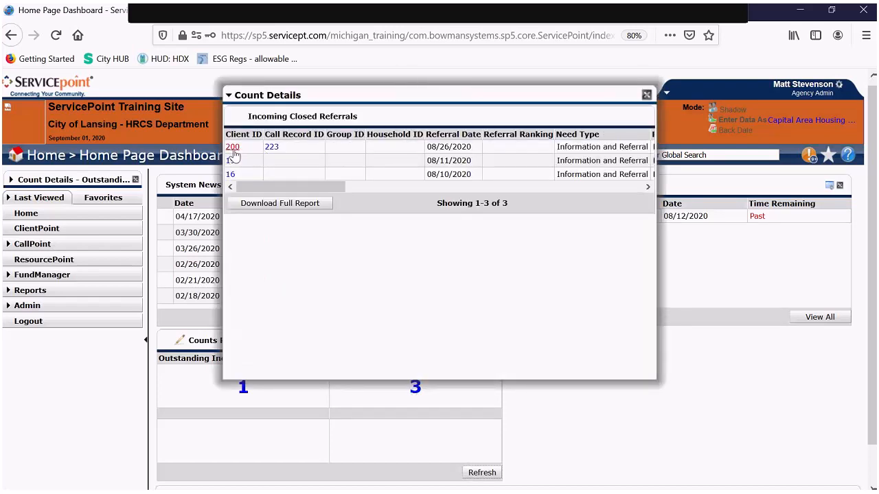
pyautogui.moveTo(293, 190); pyautogui.dragTo(510, 134)
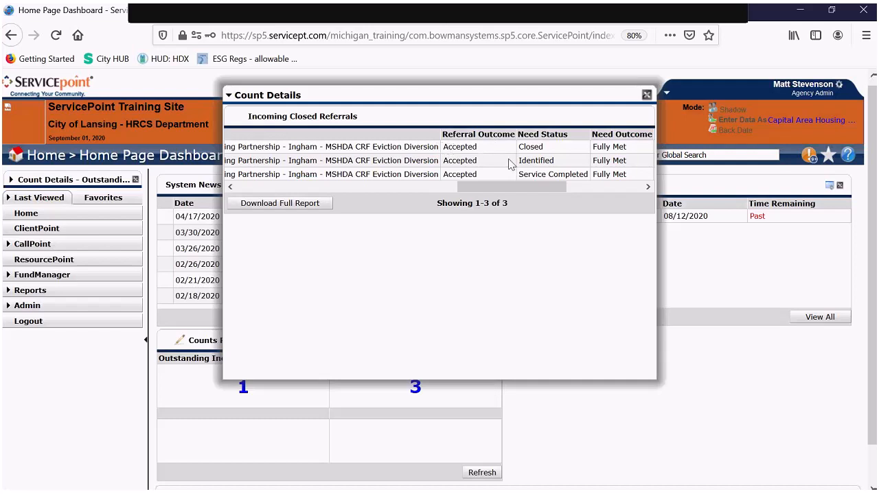
pyautogui.moveTo(521, 187); pyautogui.dragTo(282, 199)
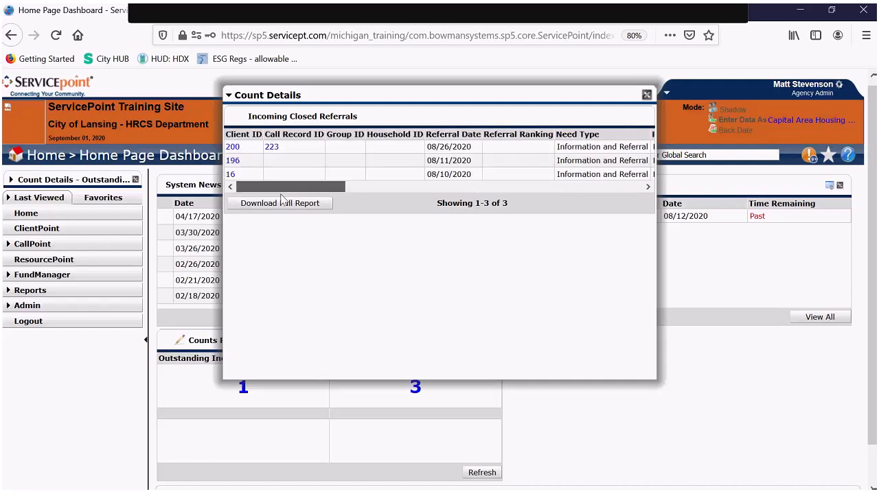
# - Open the top closed referral's client profile and add a new Entry/Exit for Capital Area Housing Partnership
pyautogui.click(232, 147)
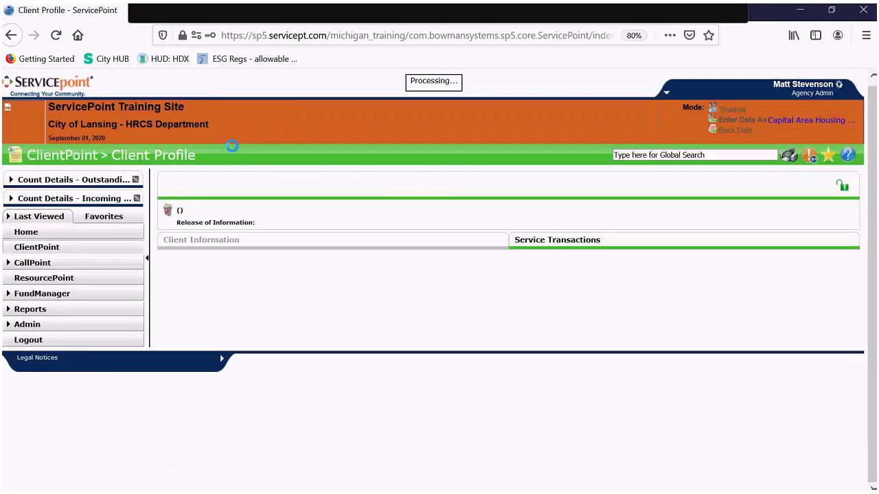
pyautogui.scroll(-3, 339, 209)
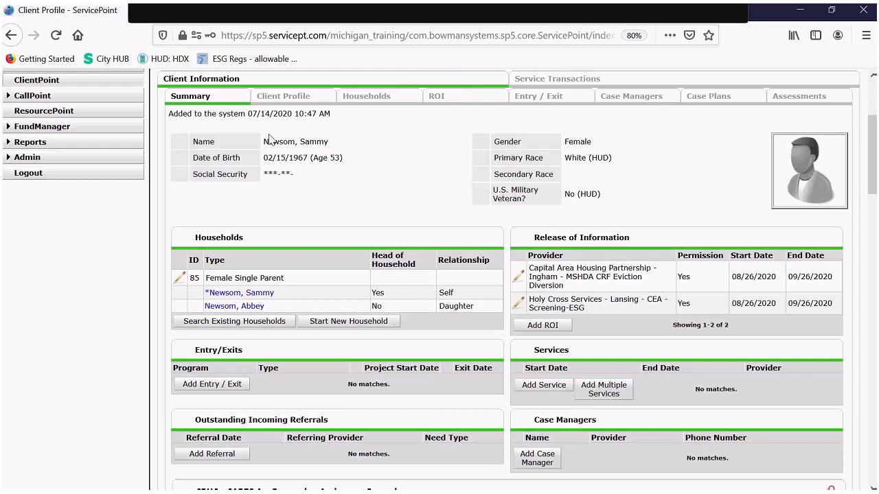
pyautogui.scroll(-2, 557, 292)
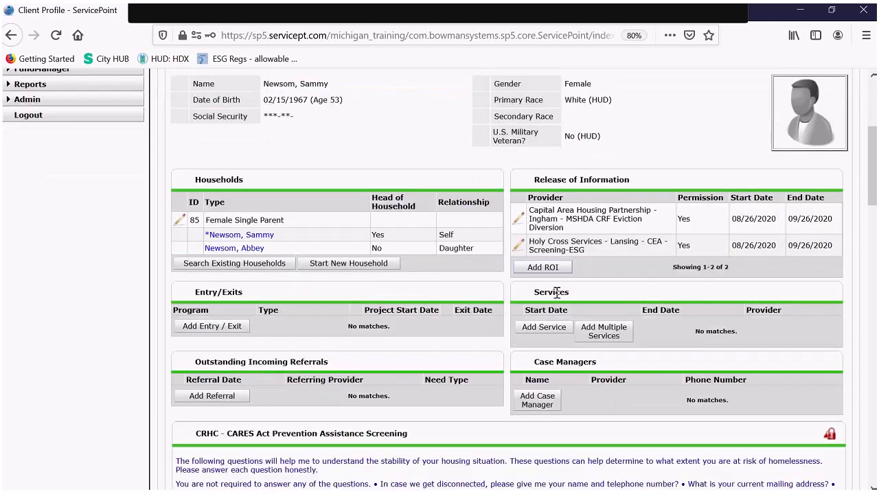
pyautogui.click(204, 334)
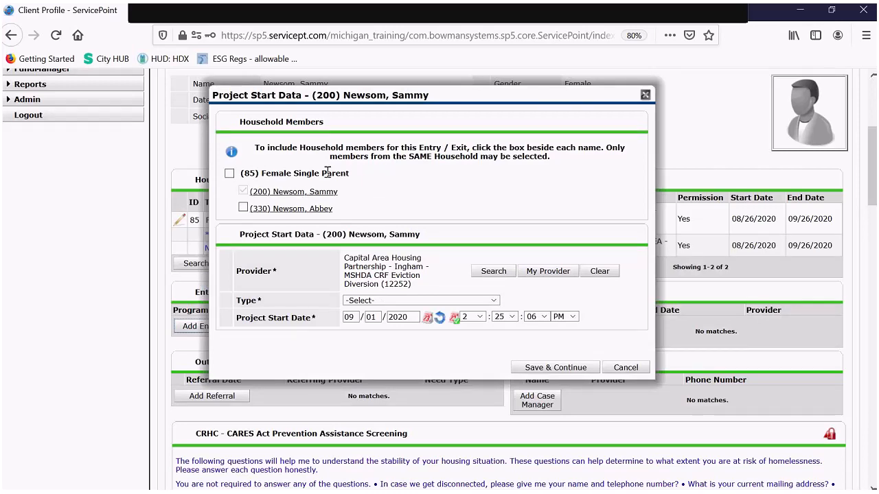
# - Include the daughter in a HUD-type project entry starting 08/27/2020 and save it
pyautogui.click(279, 212)
pyautogui.scroll(-1, 415, 173)
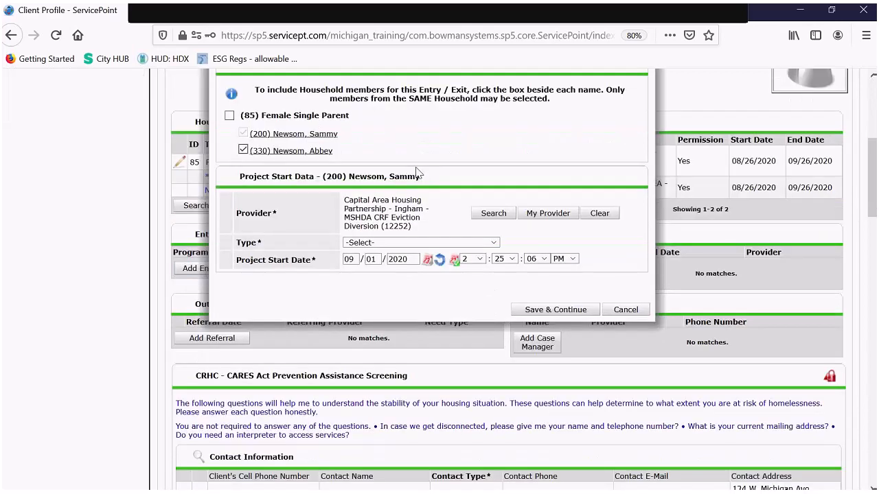
pyautogui.click(387, 244)
pyautogui.click(356, 295)
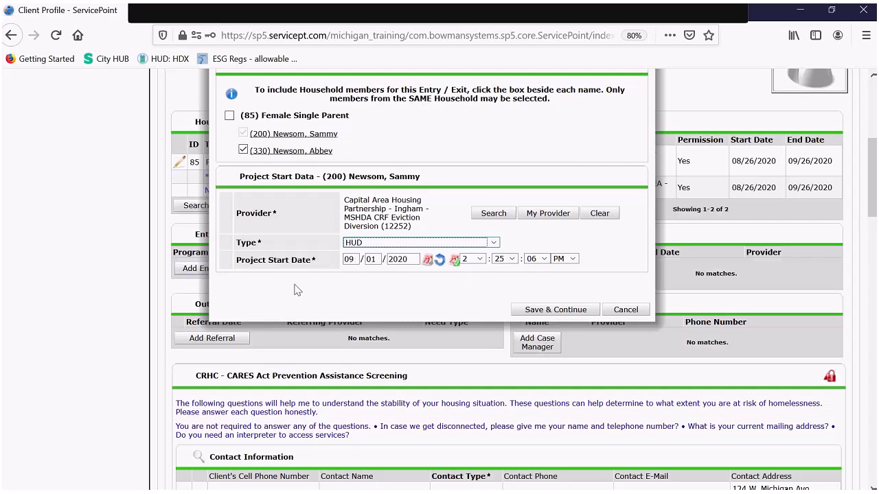
pyautogui.click(342, 261)
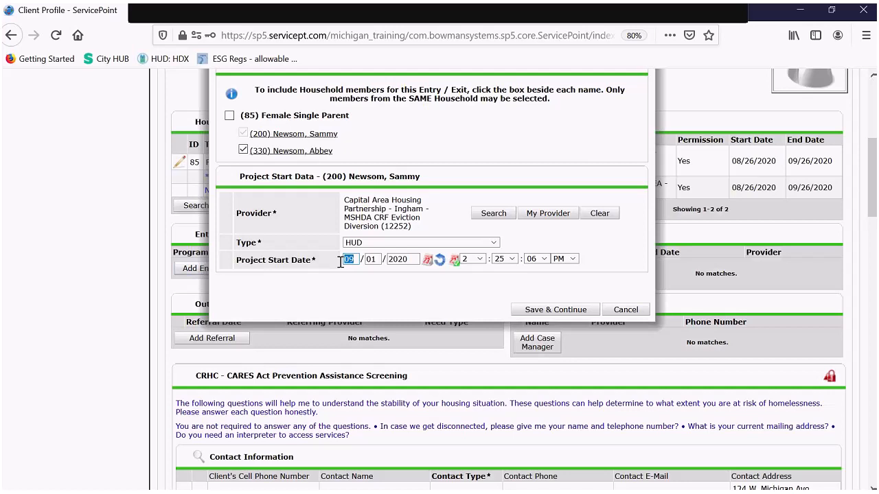
pyautogui.write('08 / 27')
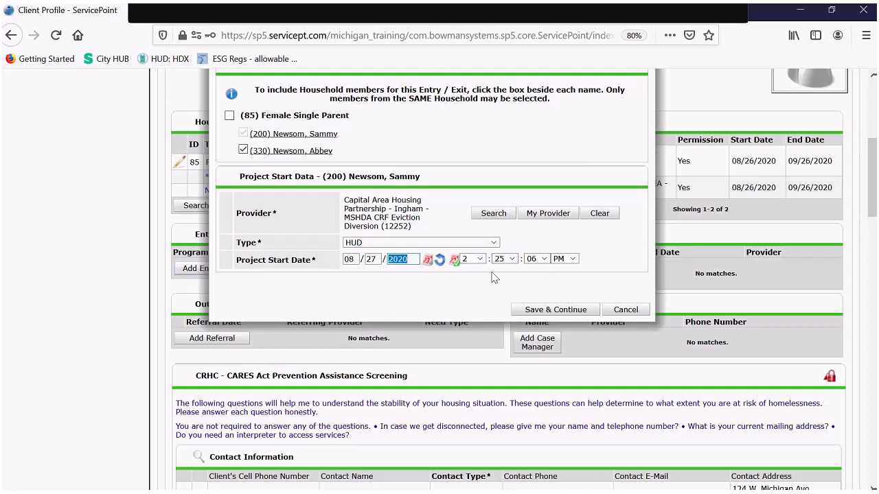
pyautogui.click(560, 310)
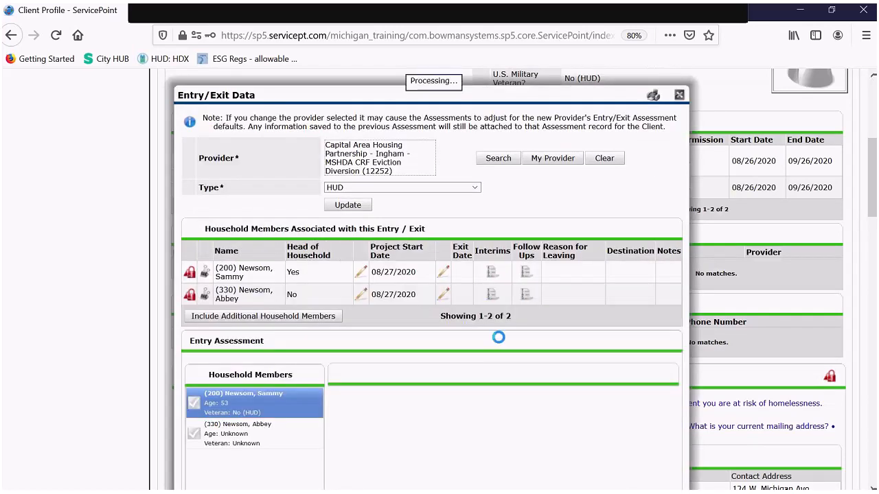
# - Scroll through the MSHMIS CRF Eviction Diversion entry assessment to review its prefilled gender, race and ethnicity
pyautogui.scroll(-2, 417, 249)
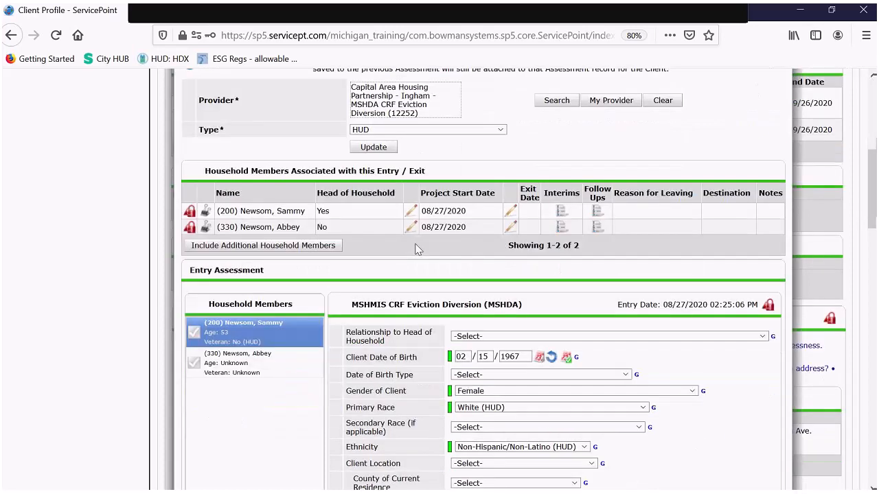
pyautogui.scroll(-3, 416, 249)
pyautogui.scroll(-3, 417, 238)
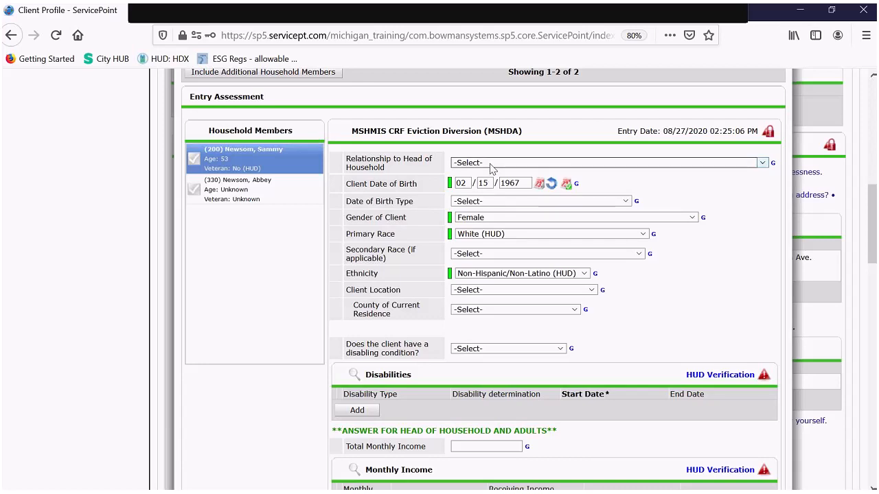
pyautogui.scroll(2, 515, 172)
pyautogui.scroll(2, 540, 174)
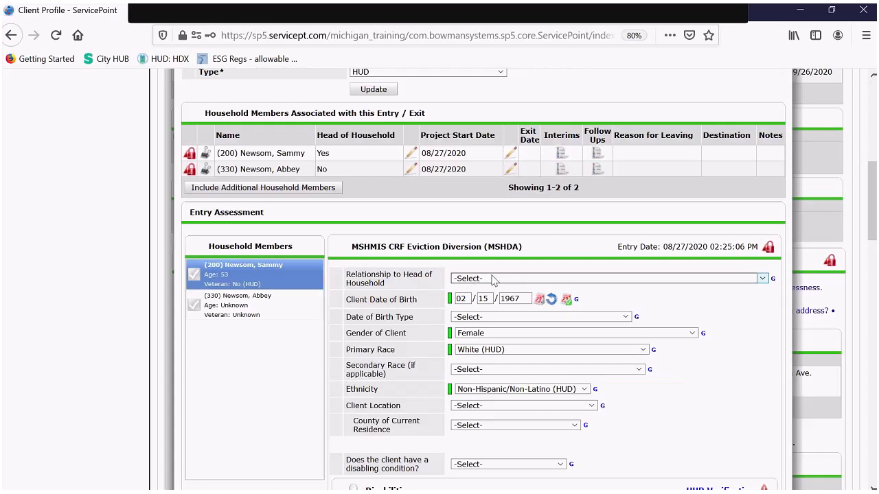
# - Record the client as head of household with a full birth date reported
pyautogui.click(493, 280)
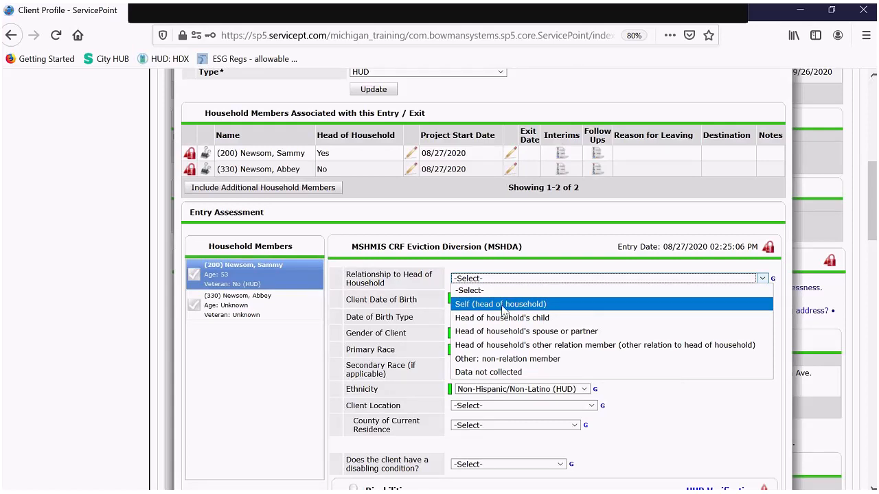
pyautogui.click(502, 308)
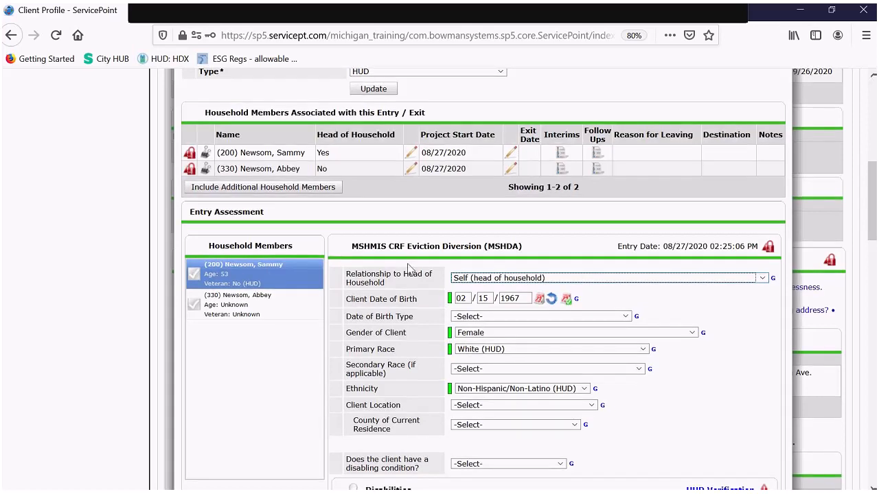
pyautogui.scroll(-2, 410, 268)
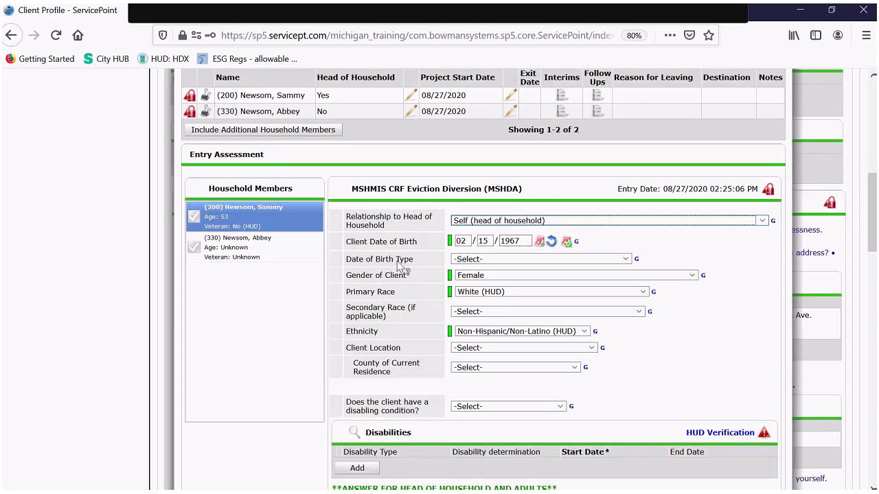
pyautogui.click(522, 260)
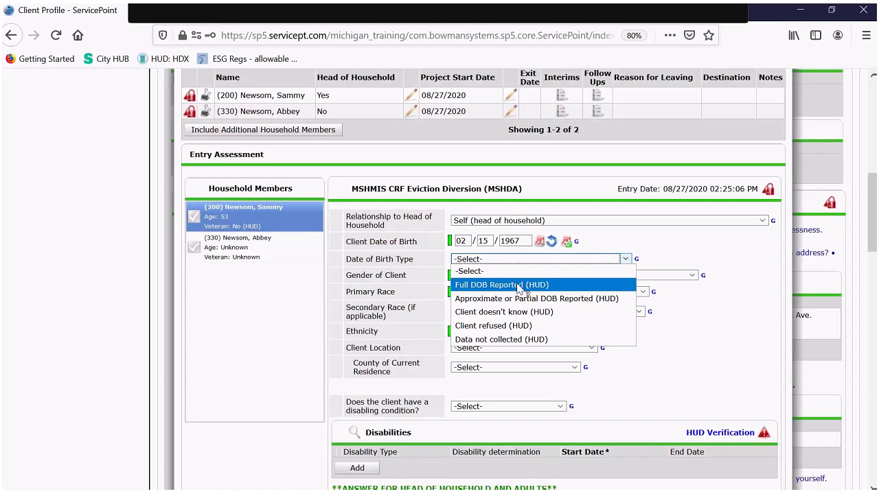
pyautogui.click(519, 286)
# - Set the head of household's Client Location to MI-508 (Ingham)
pyautogui.scroll(-1, 587, 243)
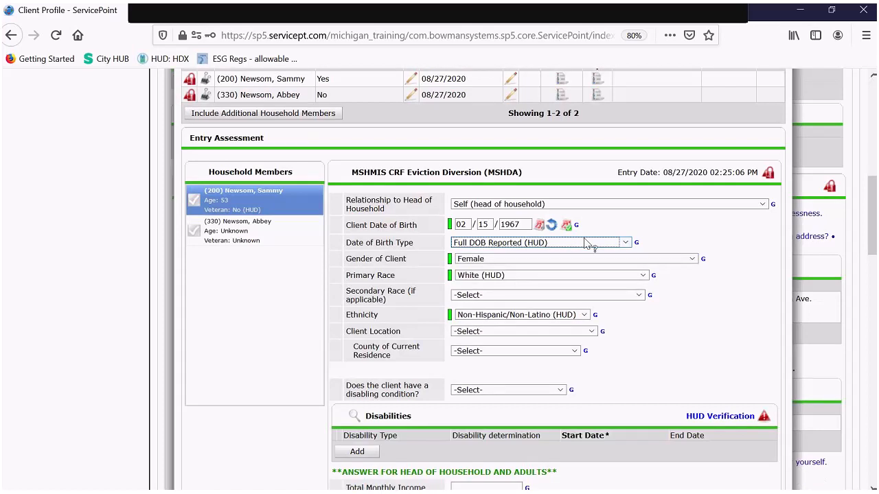
pyautogui.scroll(-1, 587, 244)
pyautogui.scroll(-1, 431, 230)
pyautogui.scroll(-1, 431, 227)
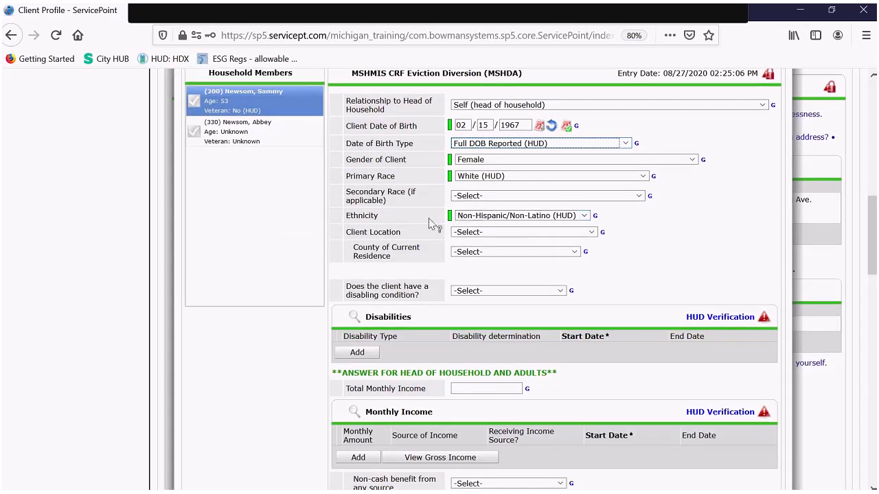
pyautogui.scroll(-1, 664, 229)
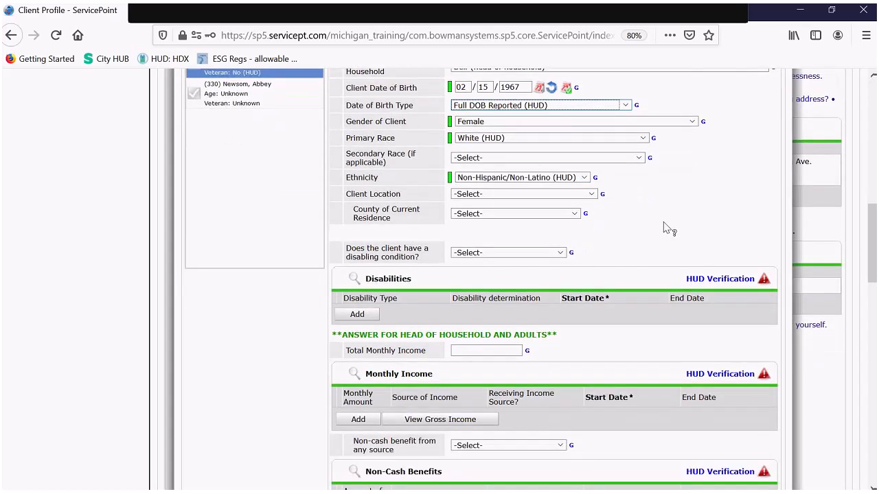
pyautogui.scroll(-1, 670, 228)
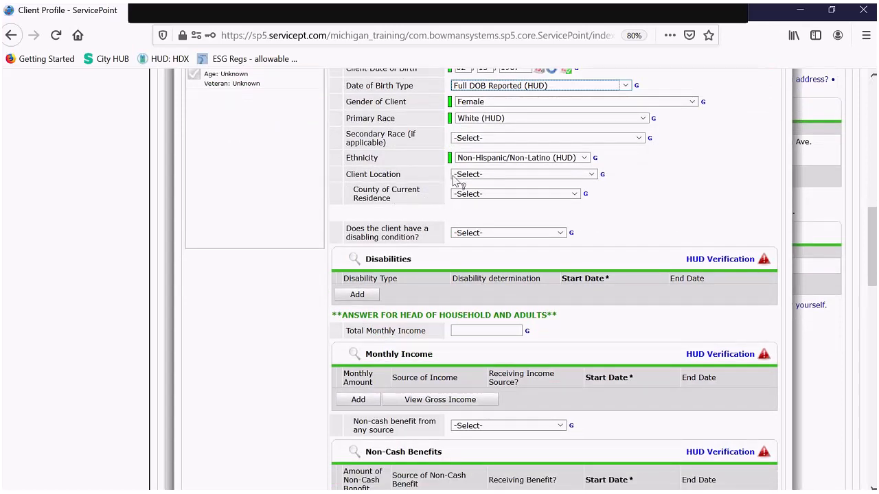
pyautogui.click(529, 174)
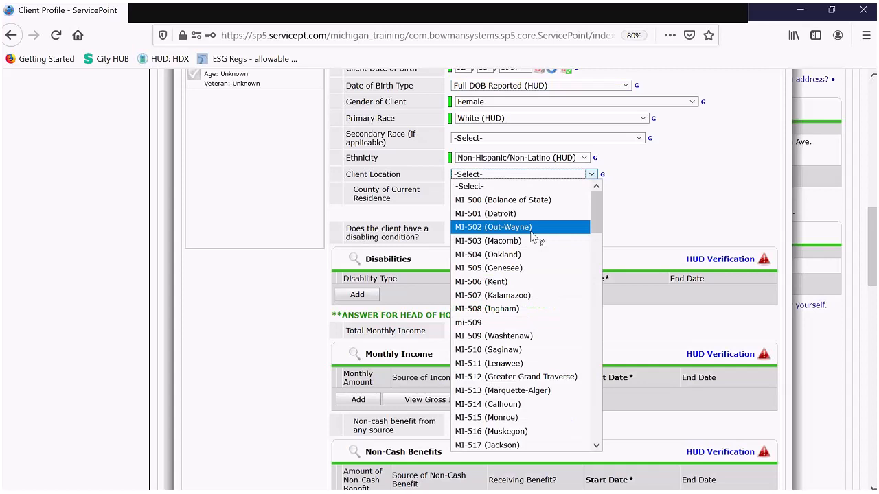
pyautogui.click(537, 317)
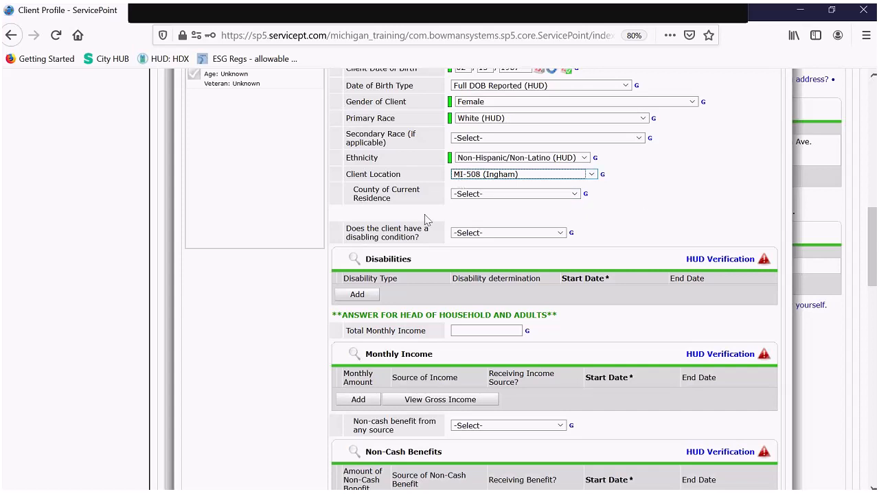
# - Set the County of Current Residence to Ingham/Lansing
pyautogui.click(495, 195)
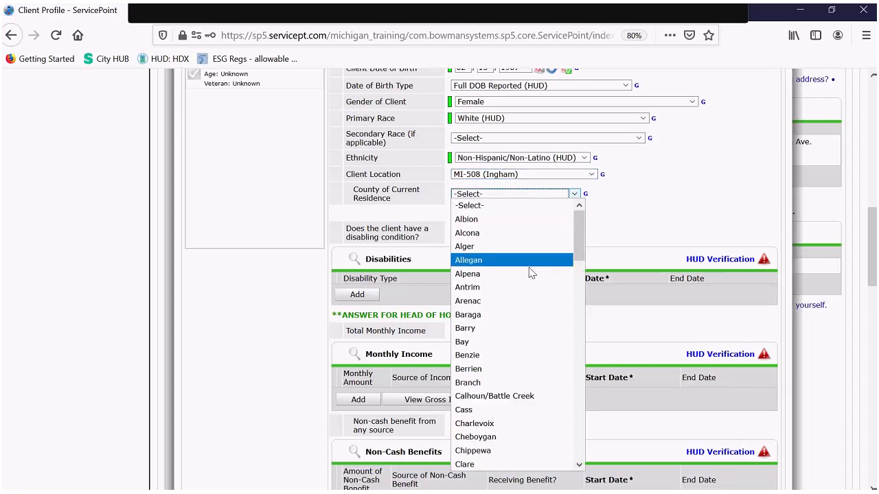
pyautogui.scroll(-8, 528, 274)
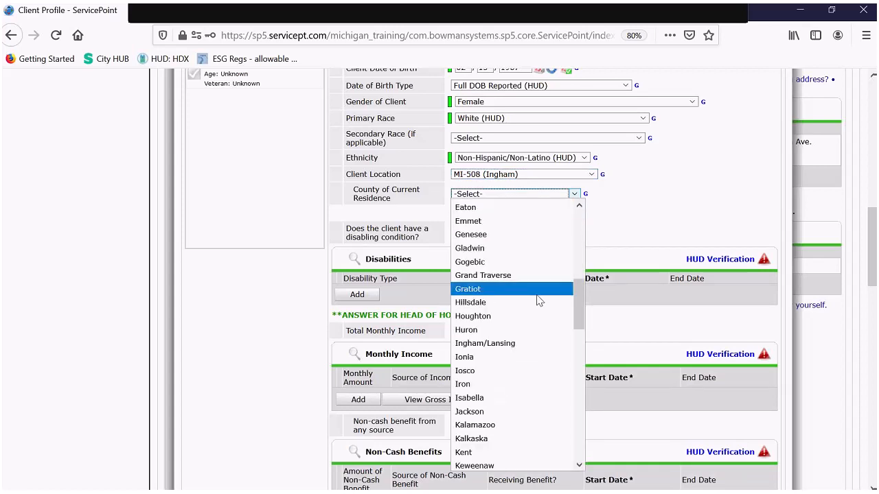
pyautogui.click(508, 343)
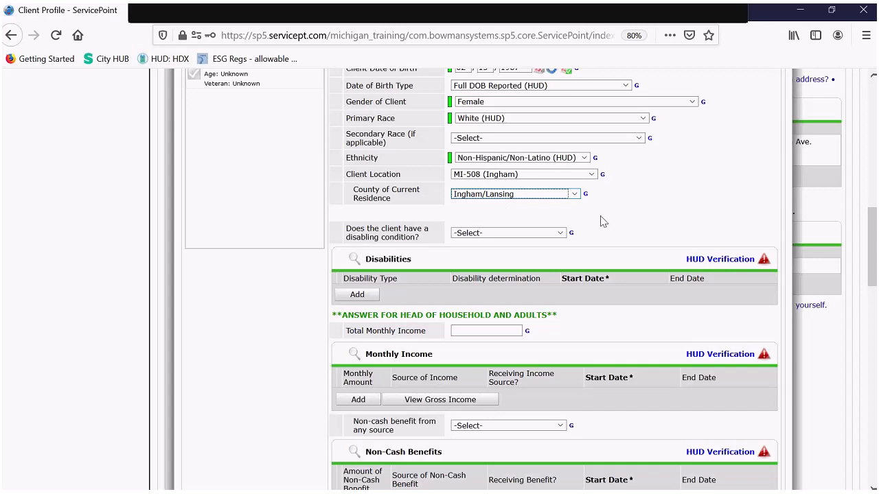
# - Answer No (HUD) to whether the client has a disabling condition
pyautogui.scroll(-1, 691, 213)
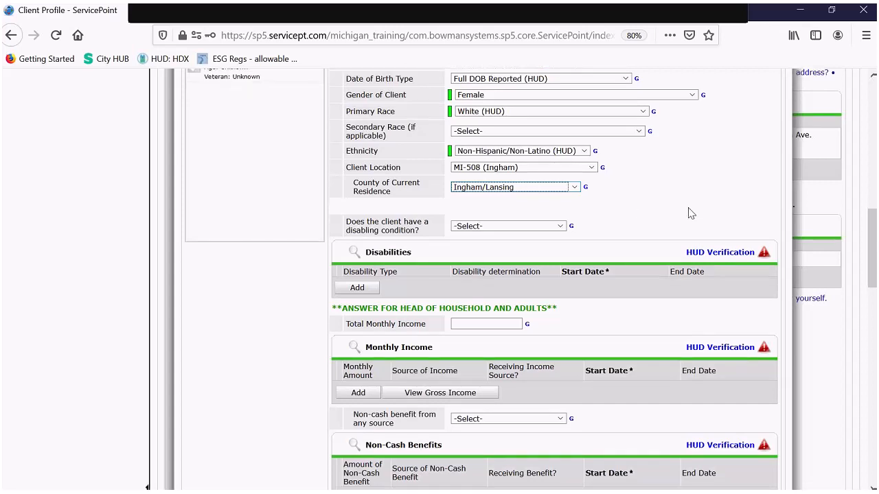
pyautogui.scroll(-3, 690, 213)
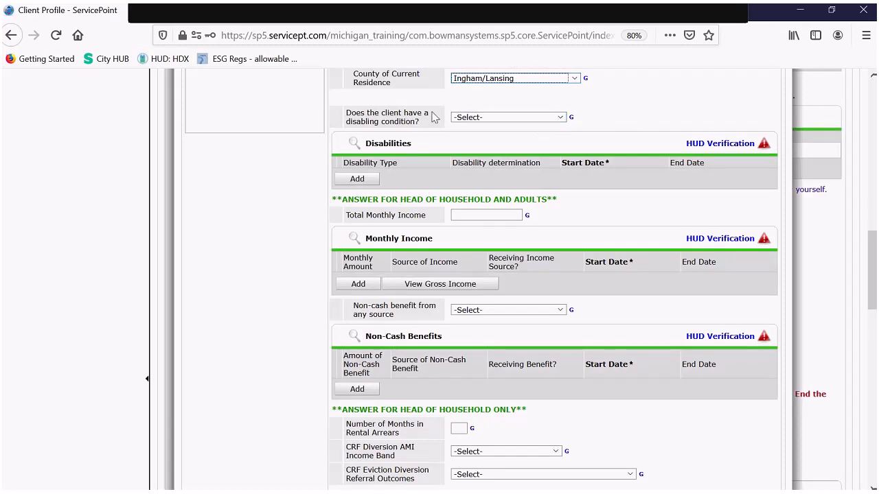
pyautogui.click(549, 118)
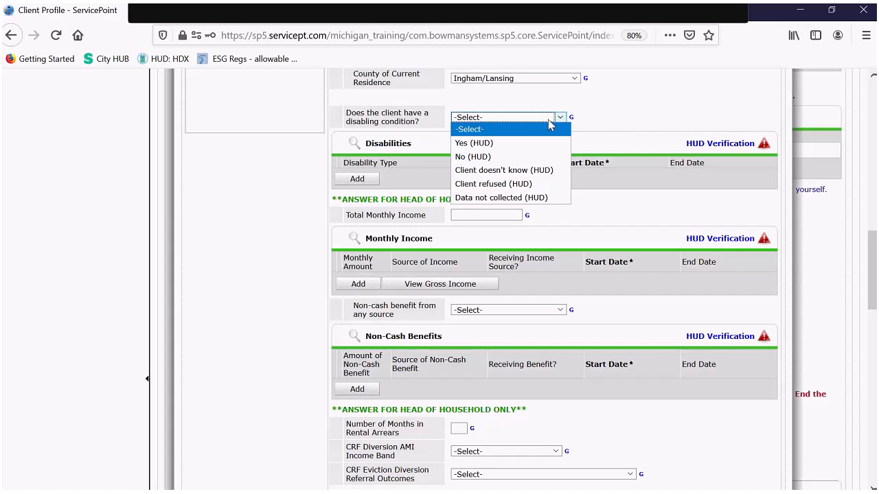
pyautogui.click(484, 157)
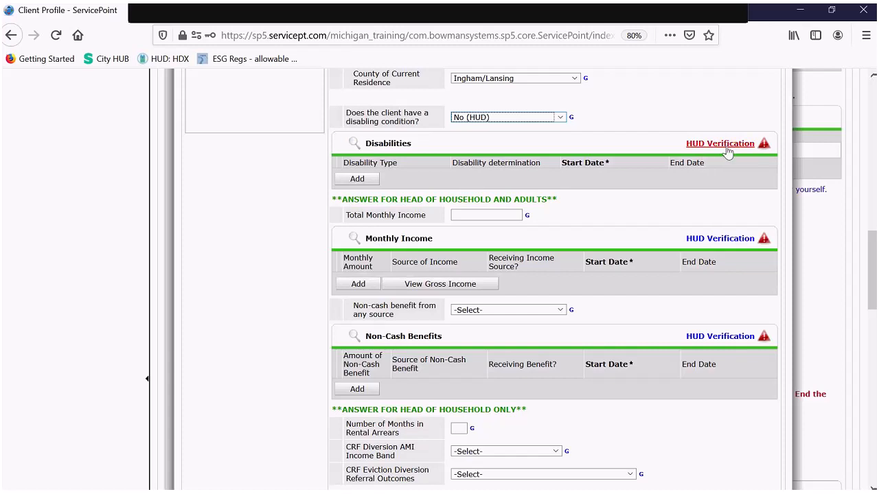
# - Mark all incomplete disability types No (HUD), then begin a Yes (HUD) Physical record
pyautogui.click(721, 143)
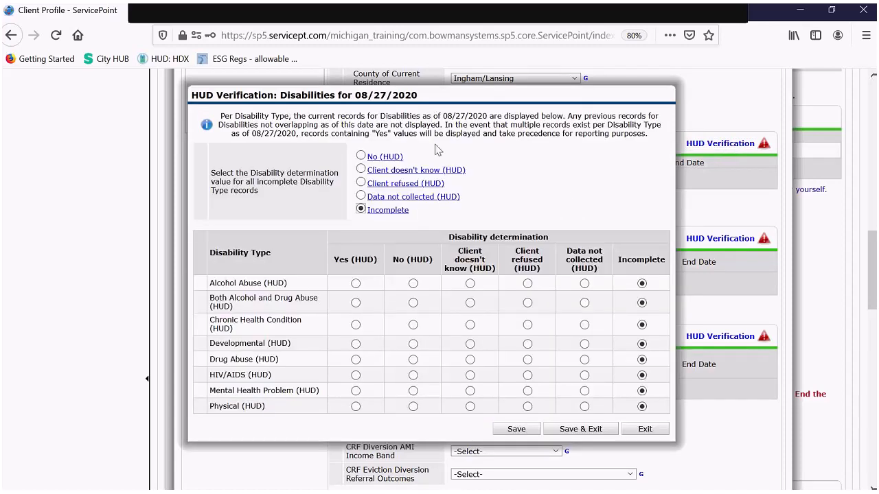
pyautogui.scroll(-1, 415, 129)
pyautogui.scroll(-1, 416, 129)
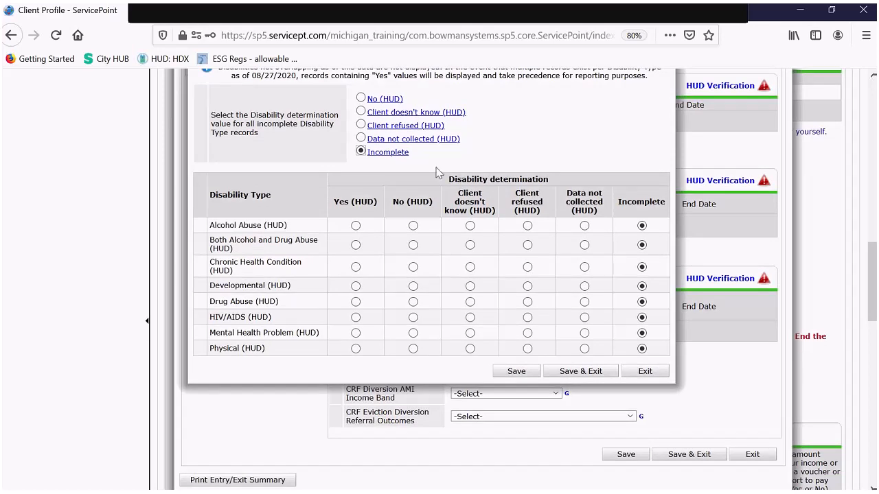
pyautogui.scroll(1, 453, 174)
pyautogui.scroll(1, 453, 174)
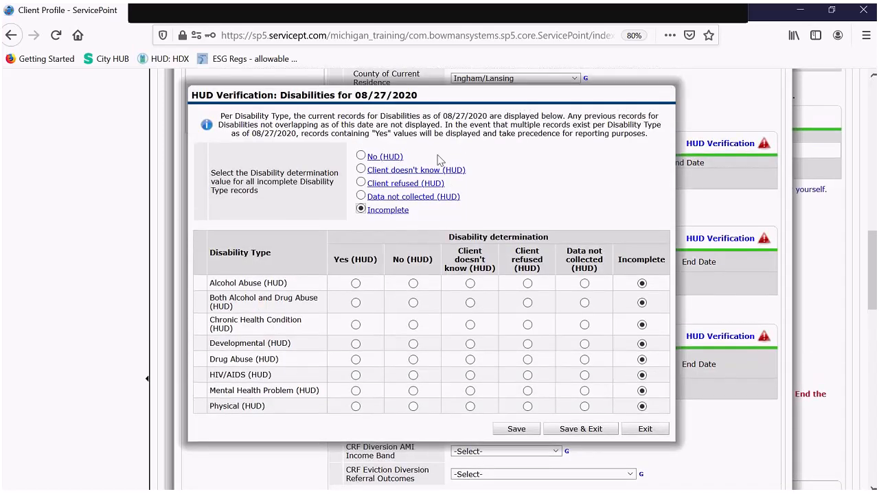
pyautogui.click(389, 158)
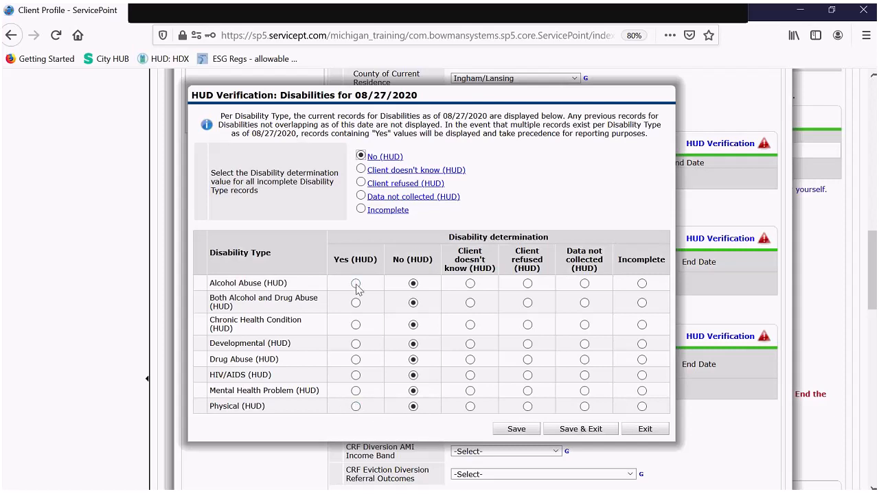
pyautogui.click(356, 406)
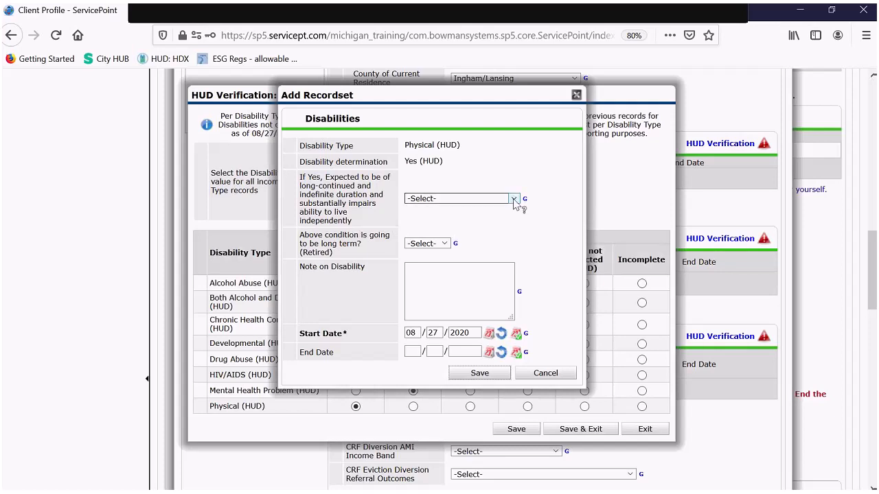
# - Save the Physical record, change its determination to No (HUD), and finish the disabilities verification
pyautogui.click(479, 375)
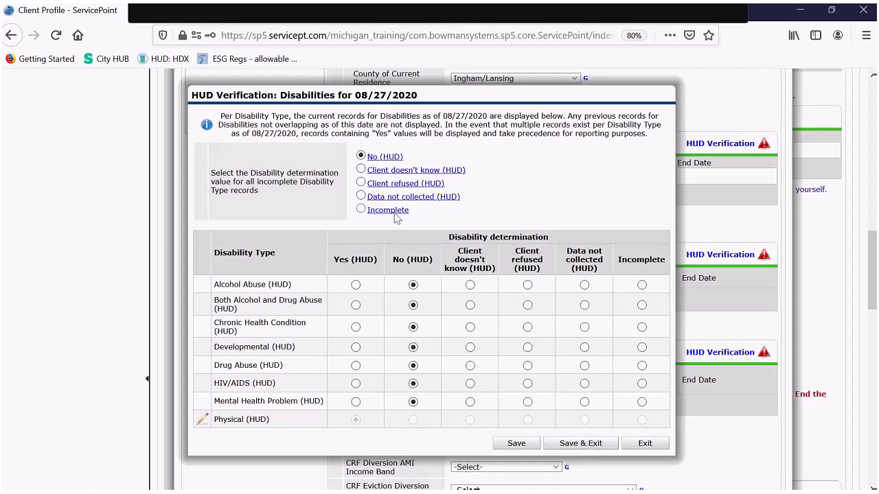
pyautogui.click(202, 420)
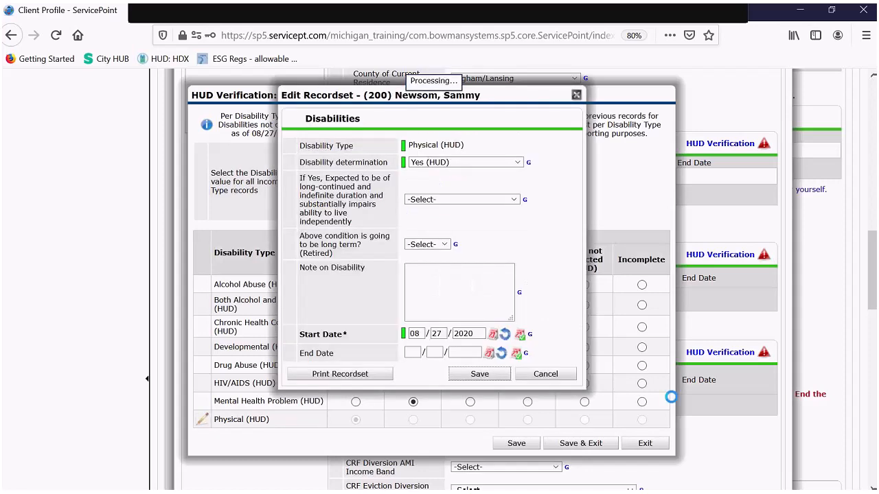
pyautogui.click(441, 168)
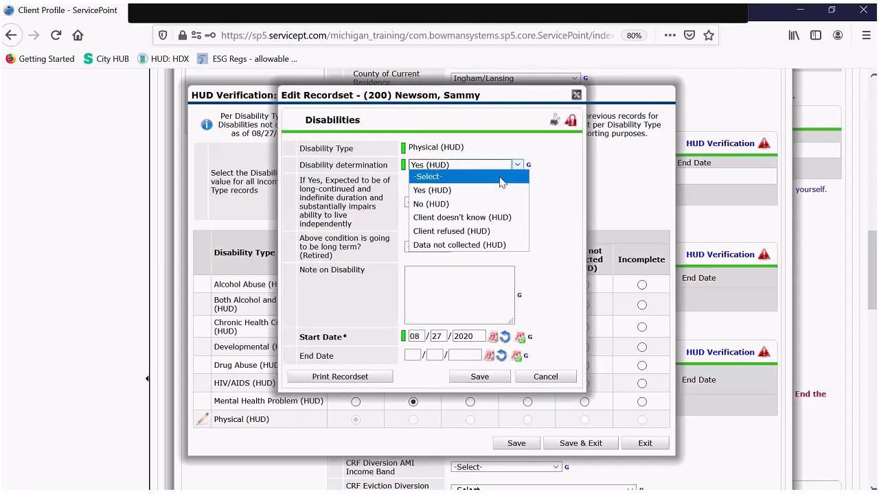
pyautogui.click(431, 204)
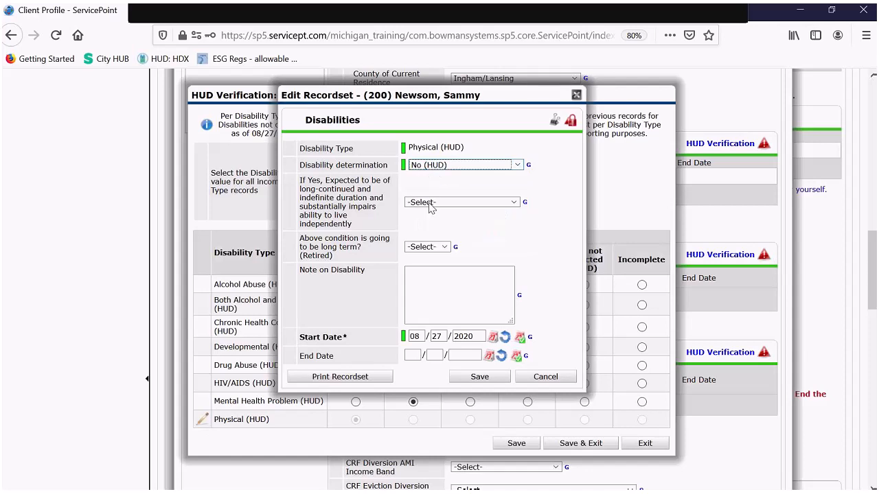
pyautogui.click(480, 378)
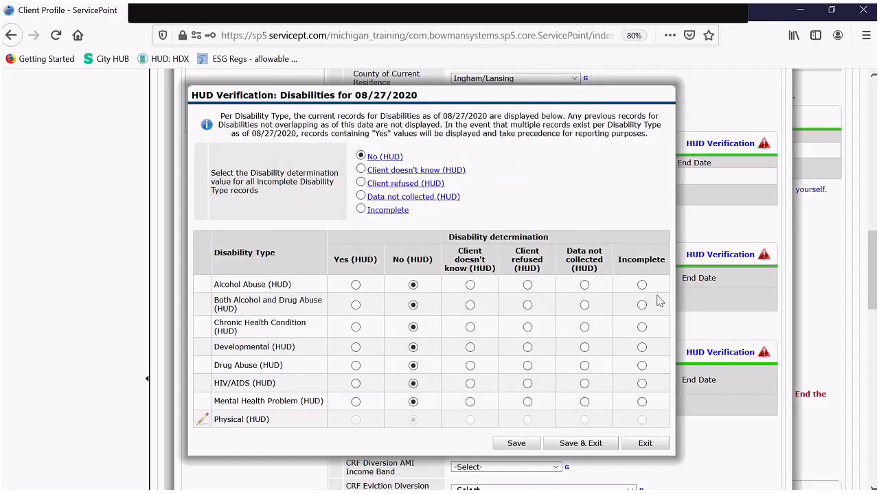
pyautogui.click(594, 445)
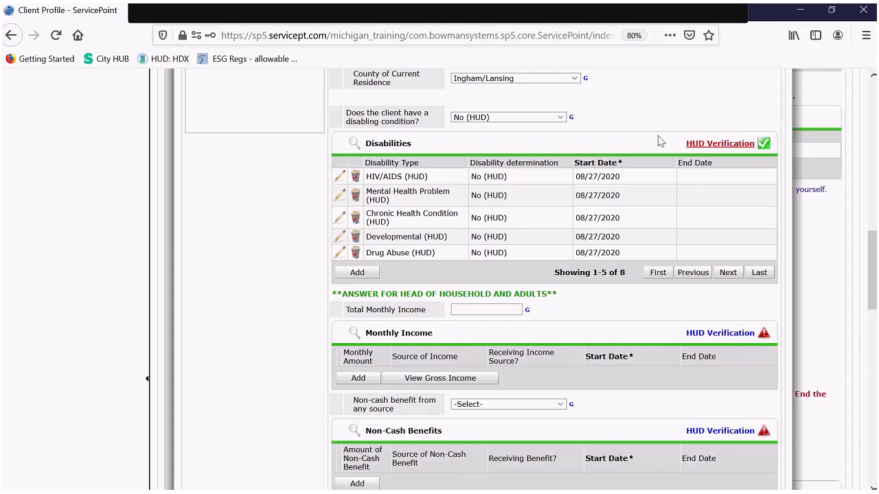
# - Enter 2000 in the Total Monthly Income field
pyautogui.scroll(-2, 542, 149)
pyautogui.scroll(-3, 542, 148)
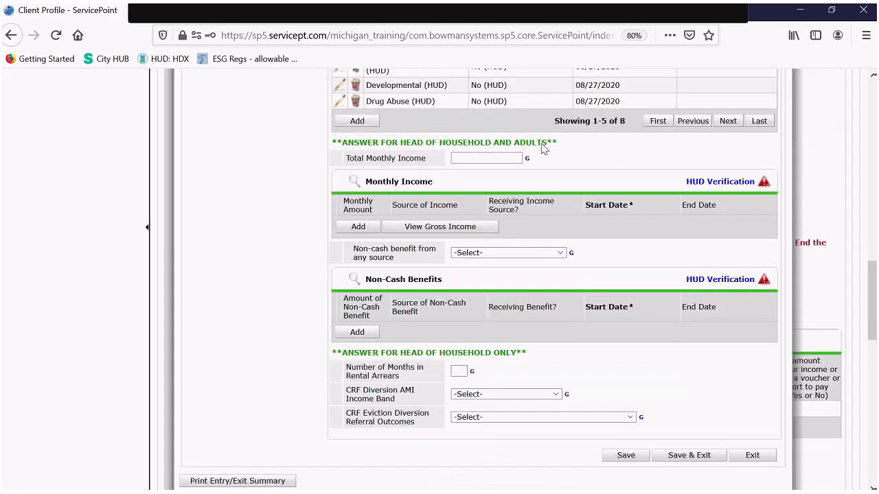
pyautogui.scroll(-1, 542, 149)
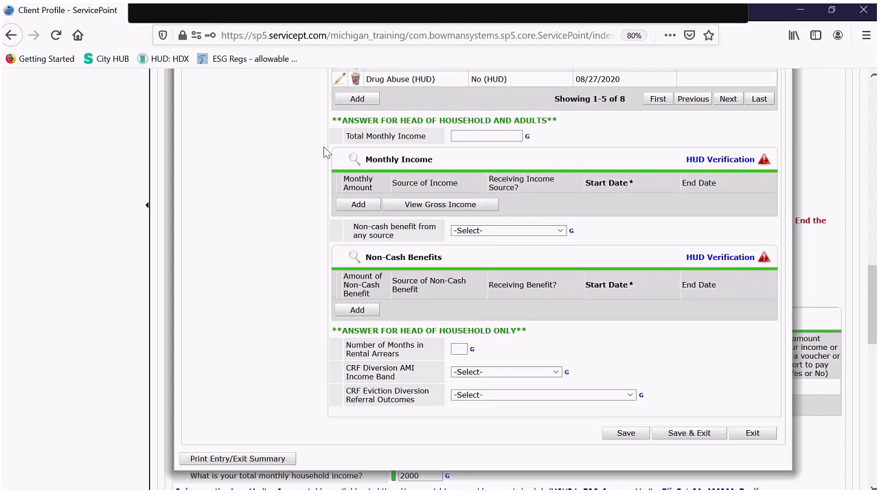
pyautogui.click(491, 134)
pyautogui.write('2000')
# - Mark every monthly income source No except Earned Income, saved at 2000 per month
pyautogui.click(730, 162)
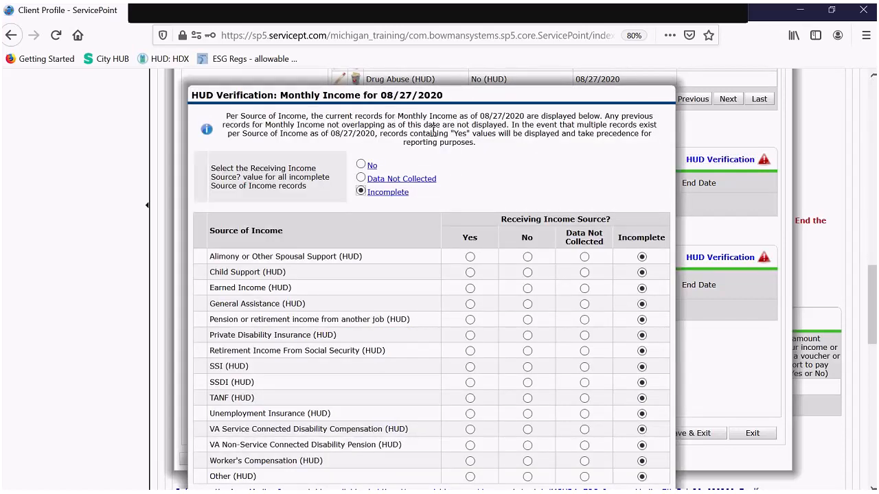
pyautogui.click(361, 166)
pyautogui.scroll(-1, 521, 175)
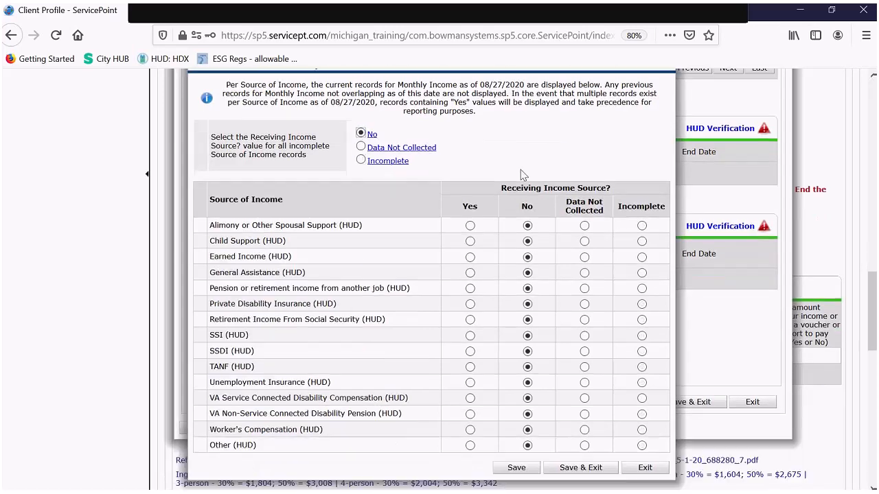
pyautogui.scroll(-1, 521, 175)
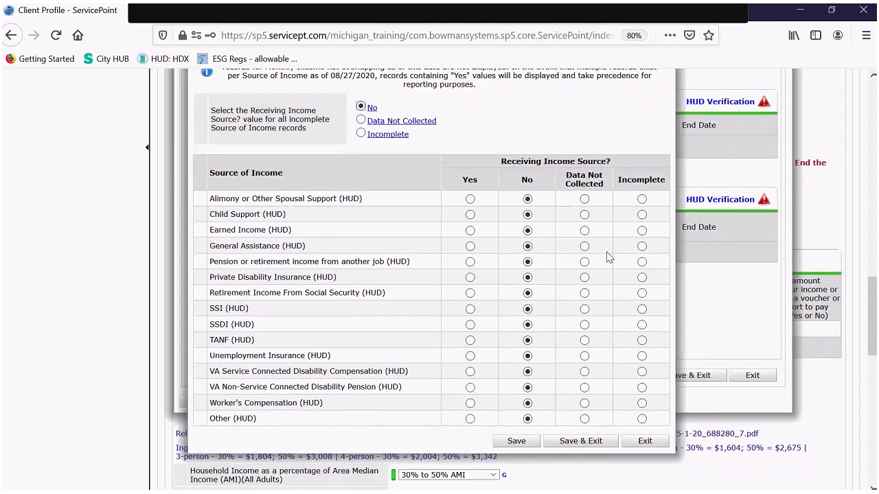
pyautogui.click(471, 232)
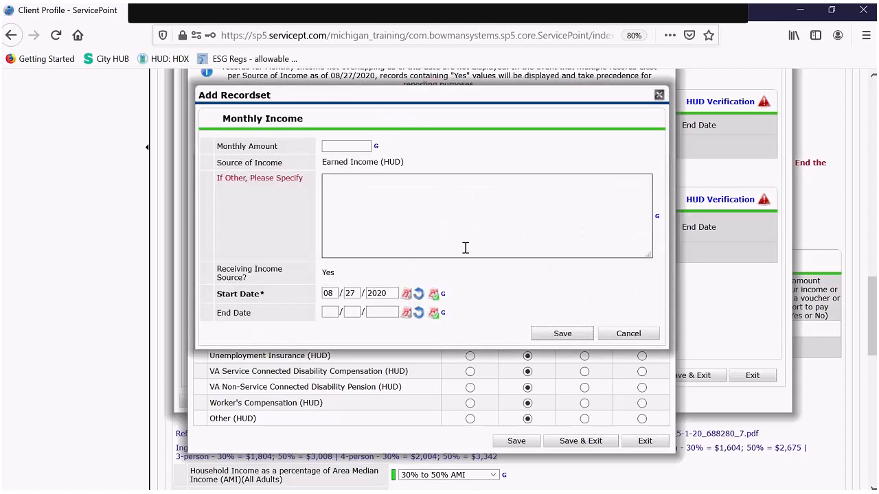
pyautogui.click(348, 145)
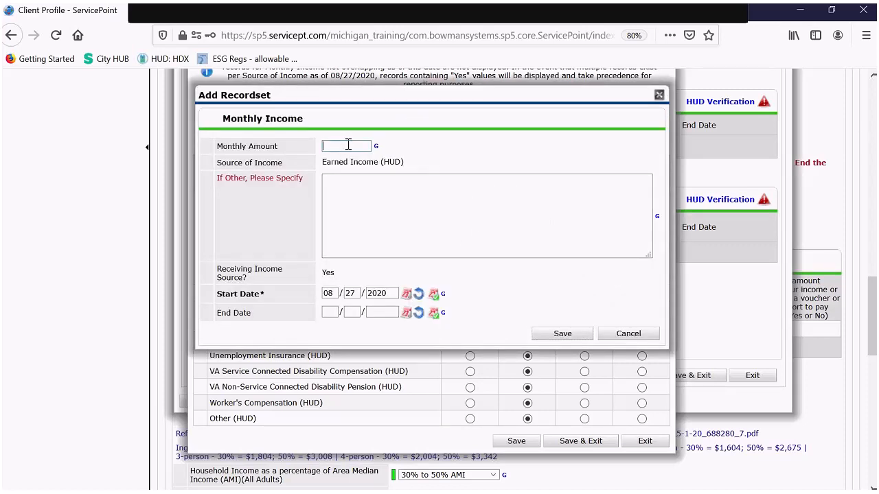
pyautogui.write('2000')
pyautogui.click(560, 334)
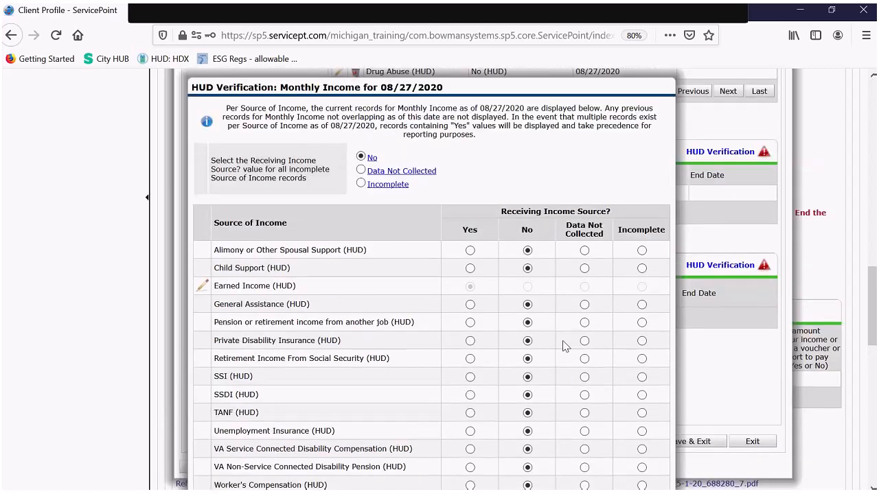
pyautogui.scroll(2, 565, 346)
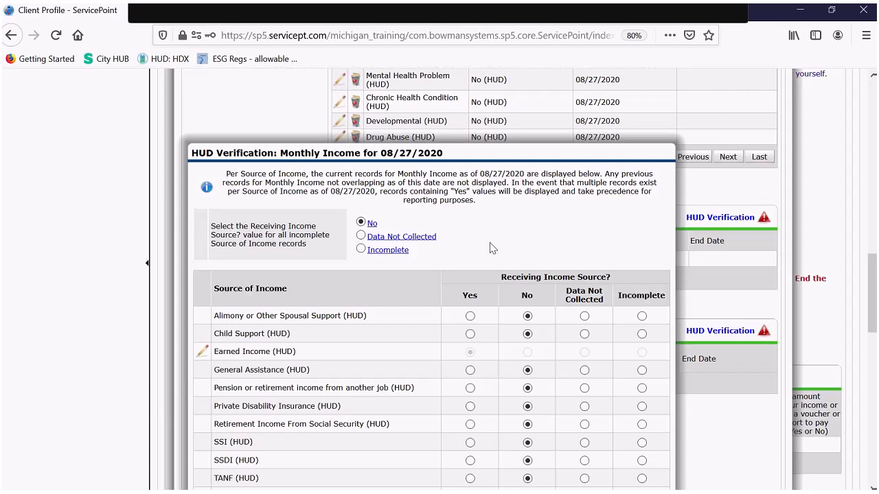
pyautogui.scroll(-1, 527, 193)
pyautogui.scroll(-2, 542, 199)
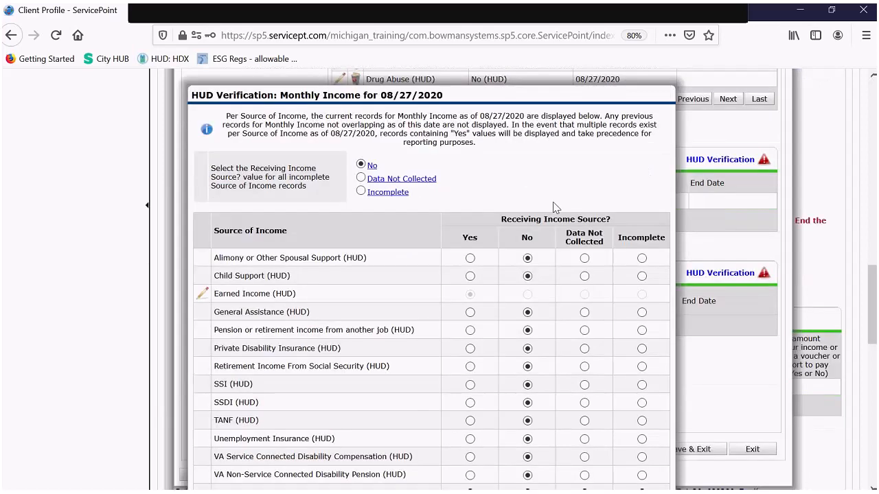
# - Add Child Support as a received income with a monthly amount of 200
pyautogui.click(470, 276)
pyautogui.click(359, 147)
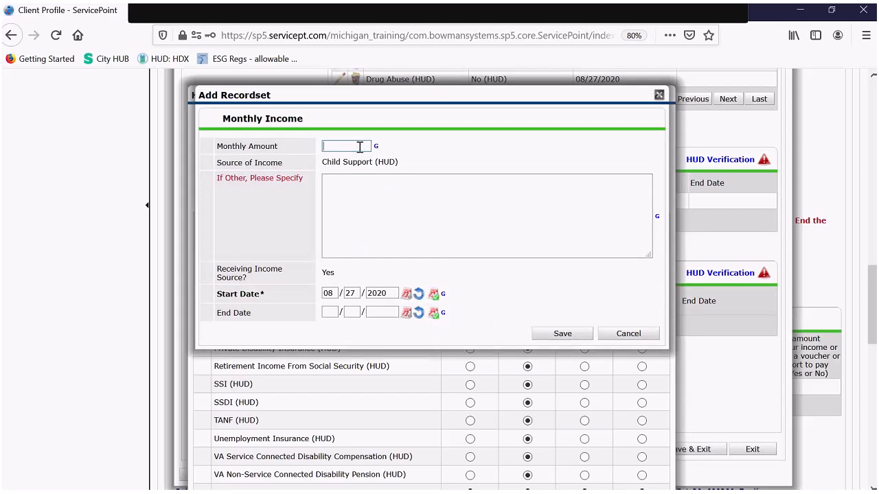
pyautogui.write('200')
pyautogui.click(561, 334)
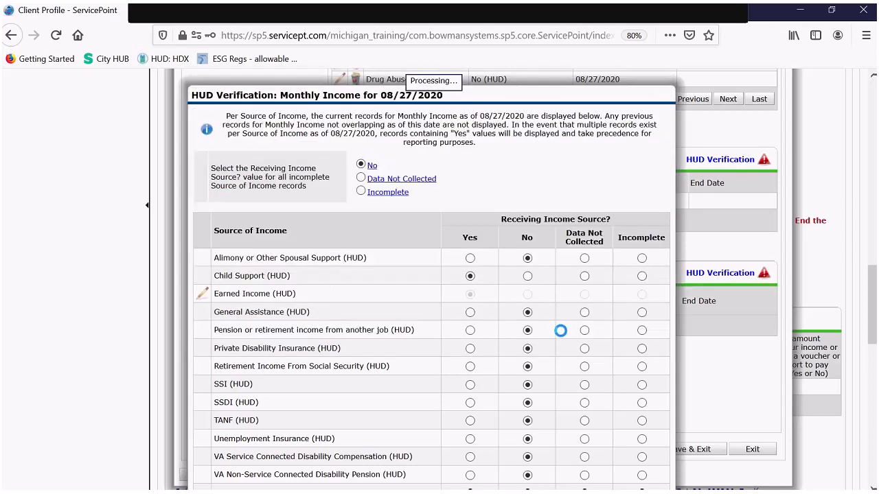
# - Save and exit the Monthly Income HUD verification
pyautogui.scroll(-1, 559, 310)
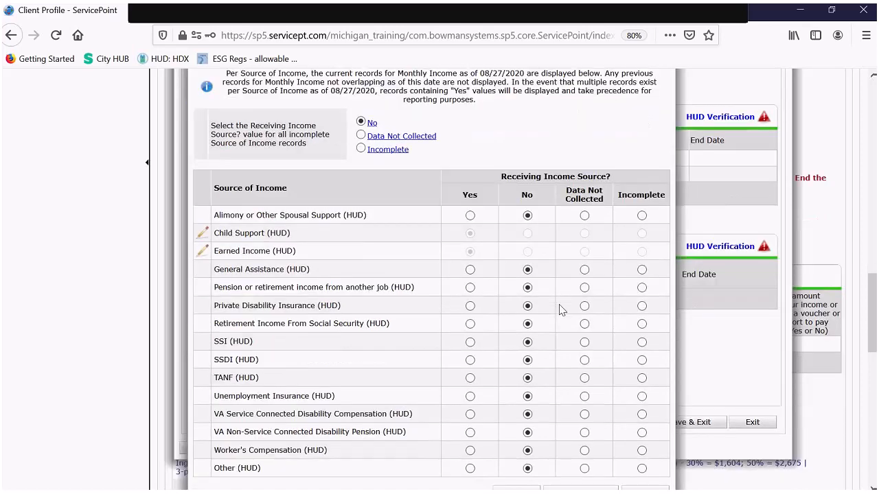
pyautogui.scroll(-2, 559, 309)
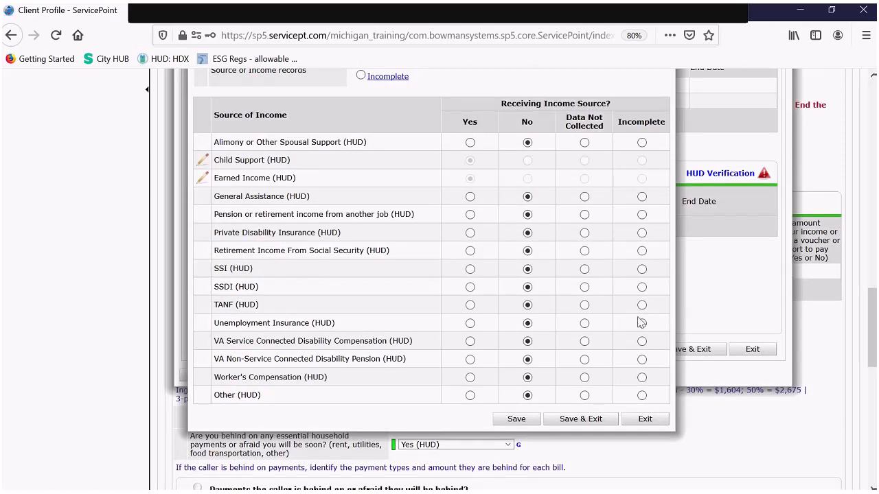
pyautogui.click(602, 424)
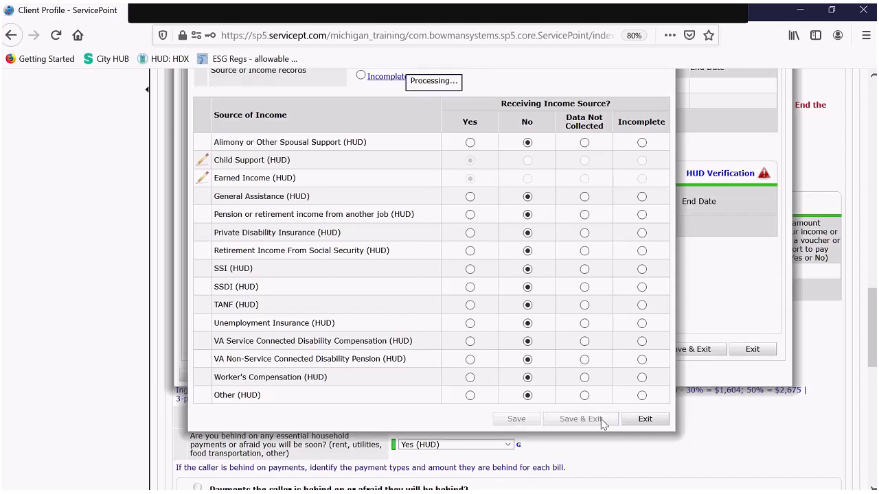
pyautogui.scroll(3, 621, 266)
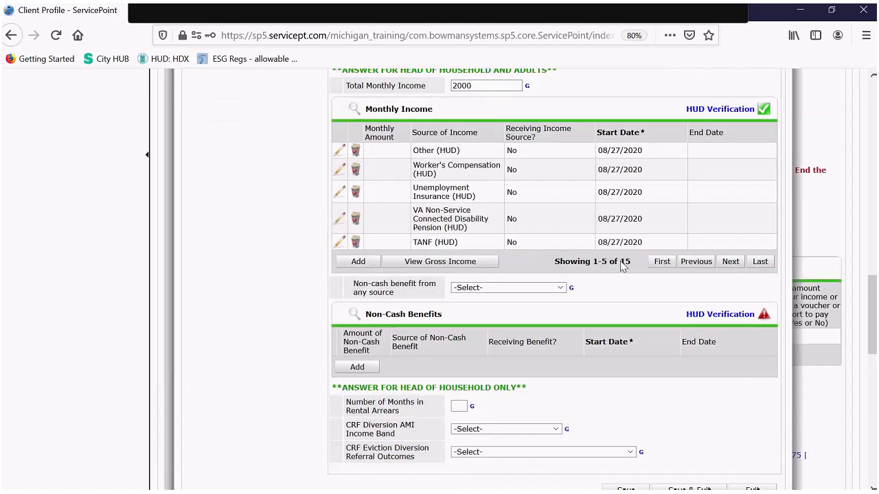
# - Check the gross income totals and change Total Monthly Income to 2200
pyautogui.scroll(1, 579, 283)
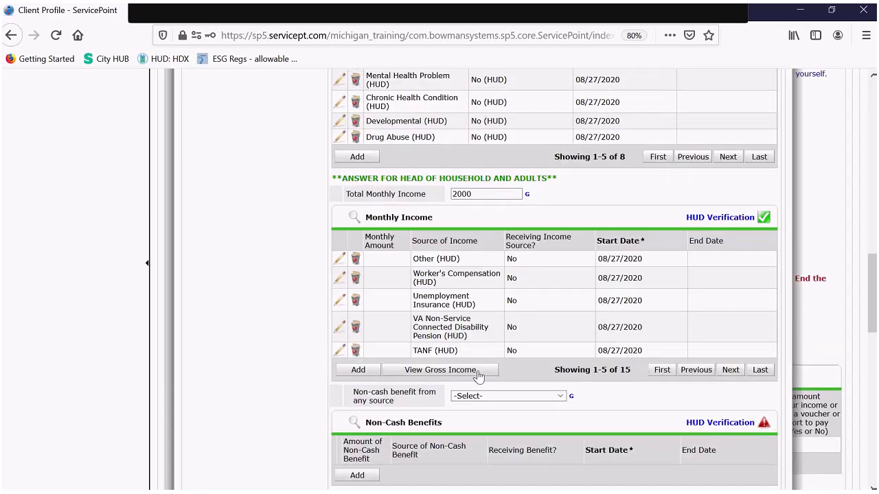
pyautogui.click(412, 376)
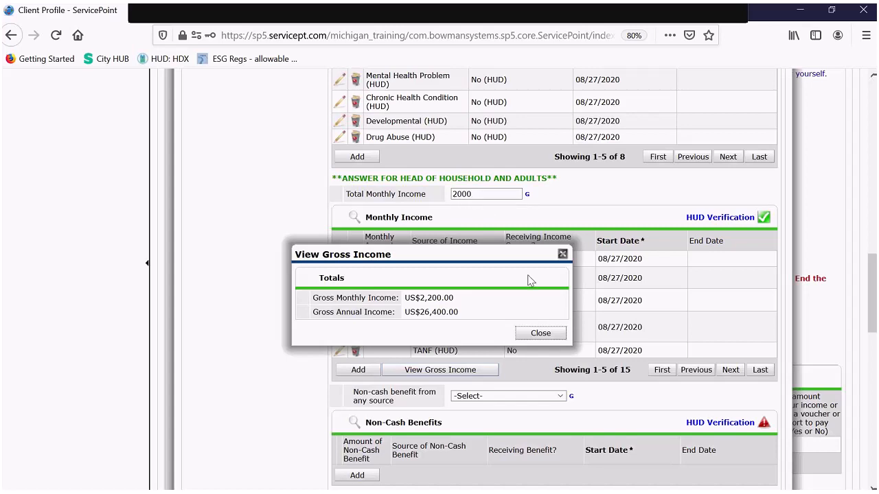
pyautogui.click(538, 335)
pyautogui.moveTo(472, 195); pyautogui.dragTo(428, 192)
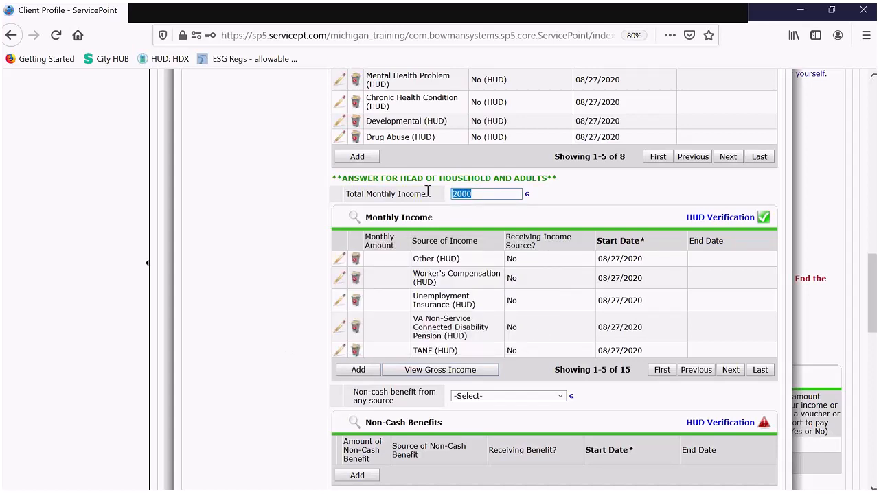
pyautogui.write('2200')
pyautogui.scroll(-1, 439, 188)
pyautogui.scroll(-2, 447, 181)
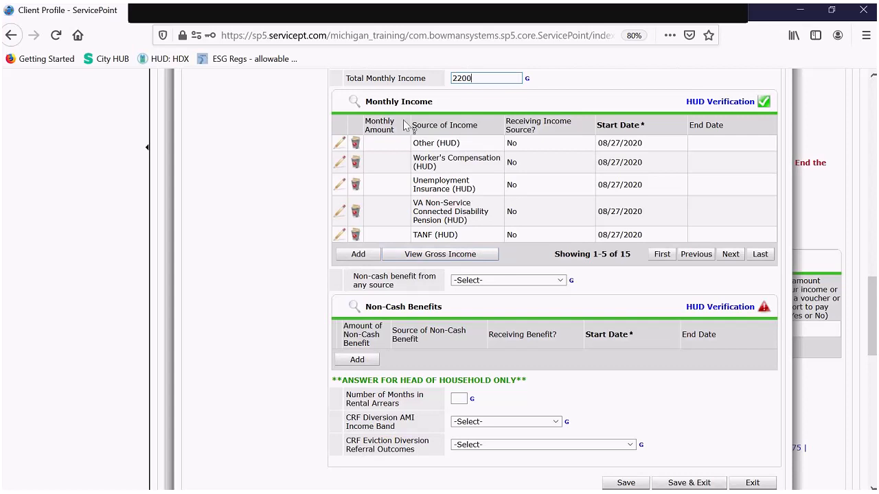
# - Page through the income records, then list them all sorted by Monthly Amount
pyautogui.click(730, 257)
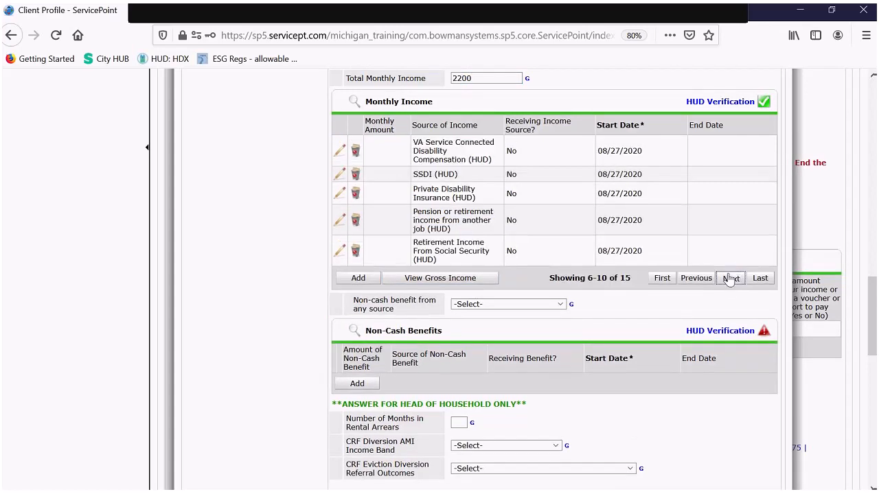
pyautogui.click(730, 279)
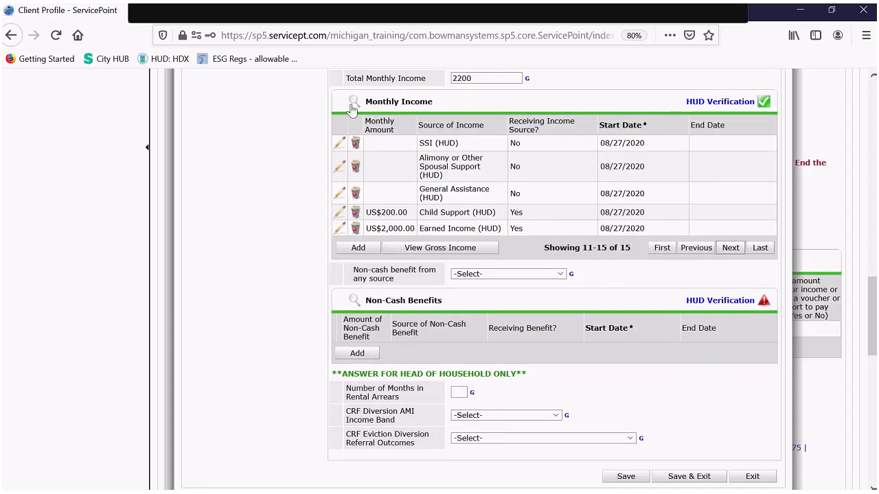
pyautogui.click(353, 104)
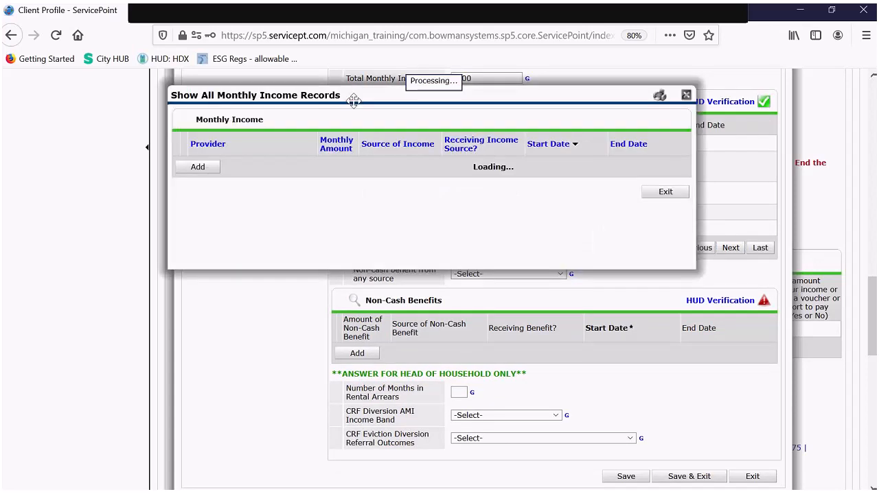
pyautogui.scroll(-4, 328, 146)
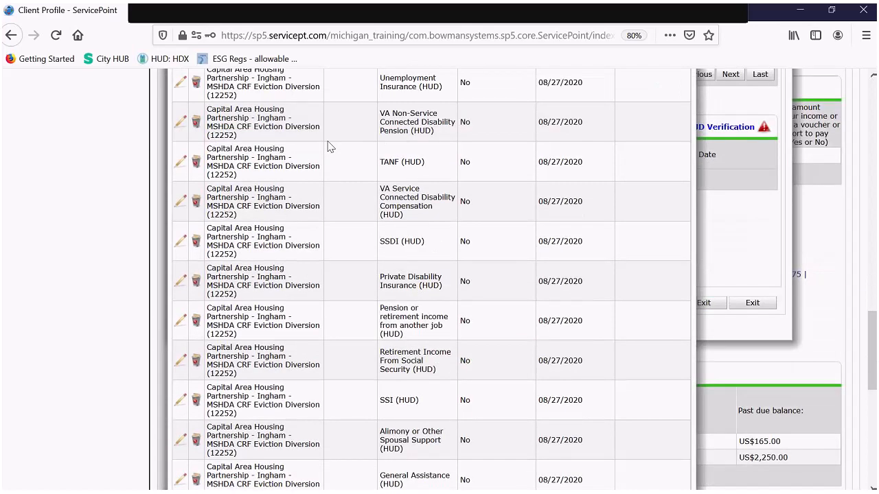
pyautogui.scroll(-5, 369, 314)
pyautogui.scroll(3, 369, 314)
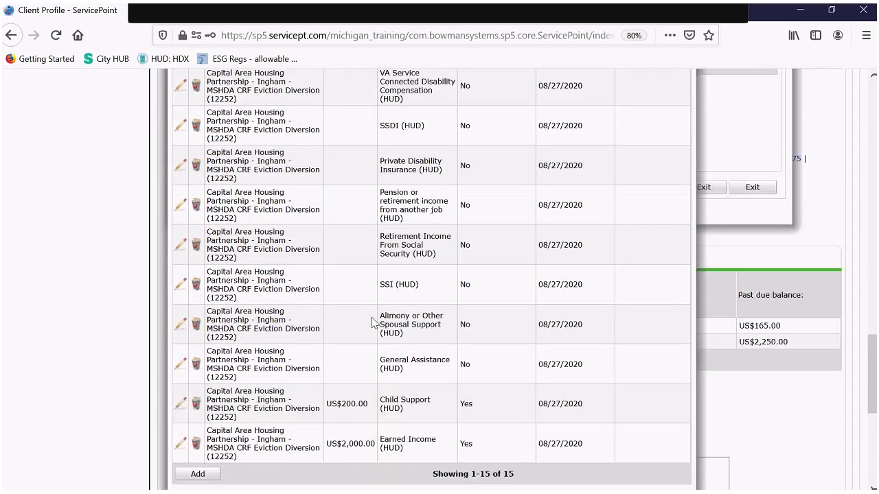
pyautogui.scroll(3, 373, 323)
pyautogui.scroll(5, 373, 323)
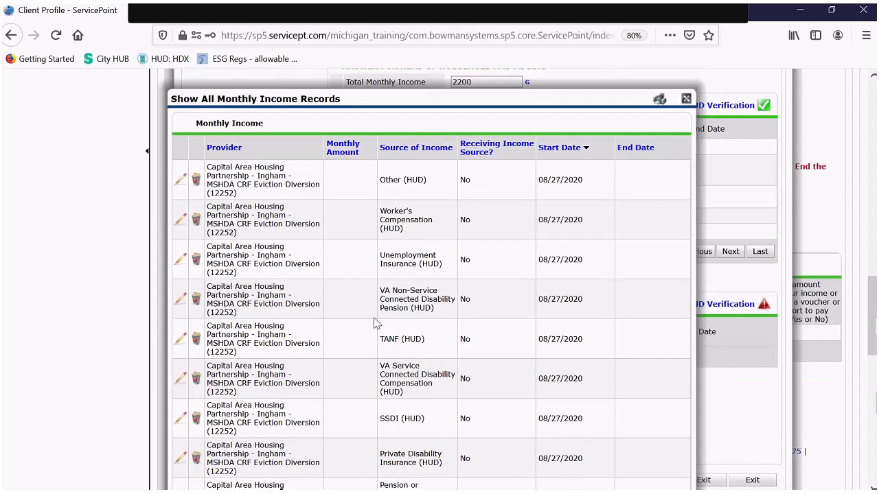
pyautogui.scroll(2, 377, 323)
pyautogui.click(348, 206)
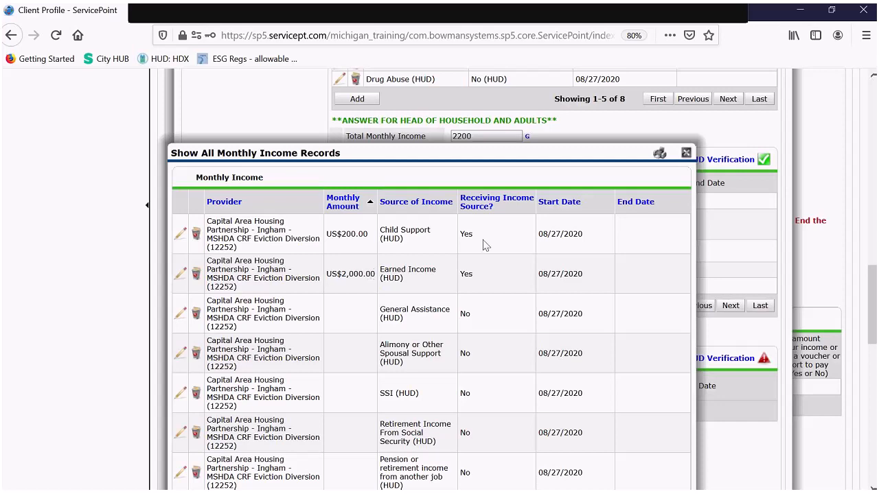
pyautogui.click(685, 154)
# - Review the US$2,000 Earned Income record and close it unchanged
pyautogui.scroll(-2, 512, 144)
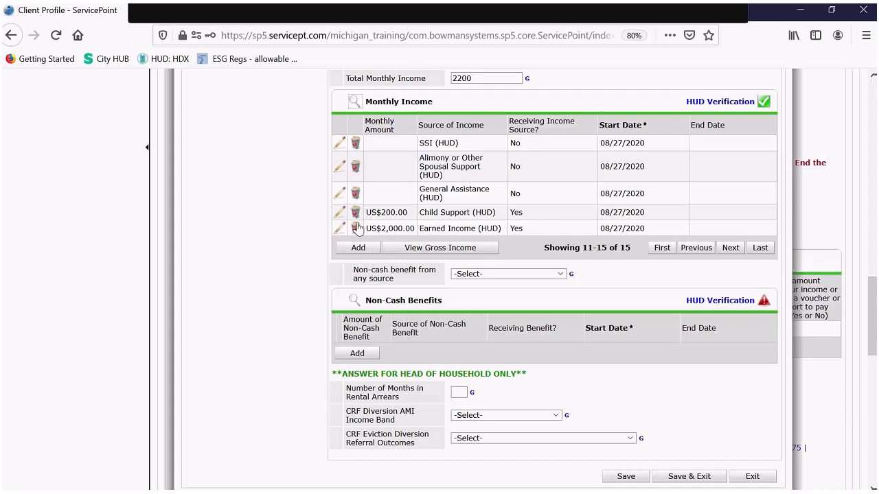
pyautogui.click(340, 229)
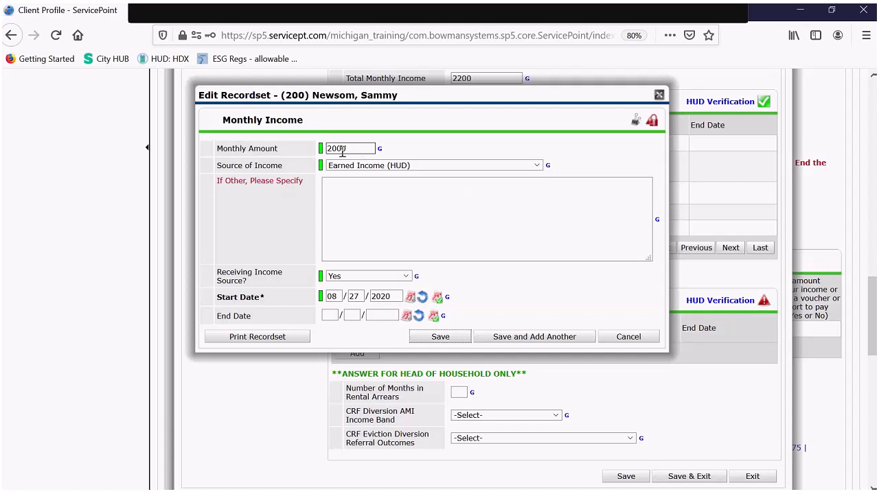
pyautogui.click(659, 96)
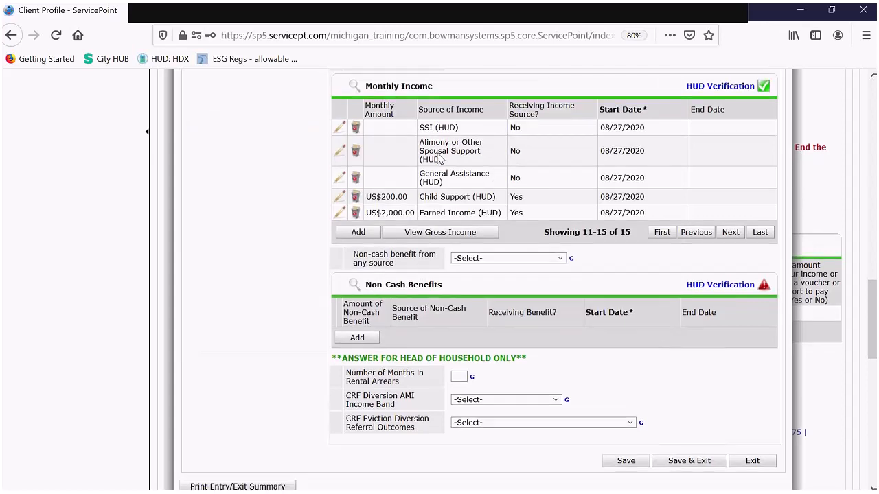
# - Answer Yes to non-cash benefits and verify Food Stamps Yes, every other source No
pyautogui.scroll(-3, 439, 158)
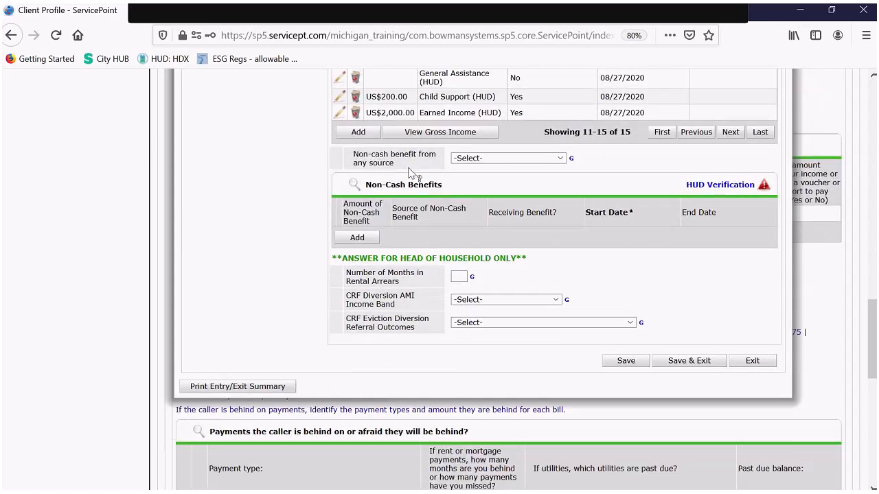
pyautogui.click(542, 160)
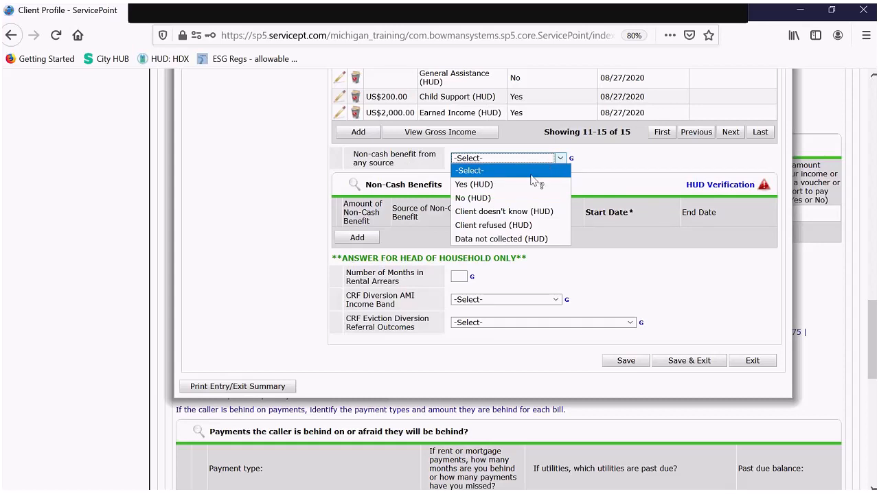
pyautogui.click(520, 185)
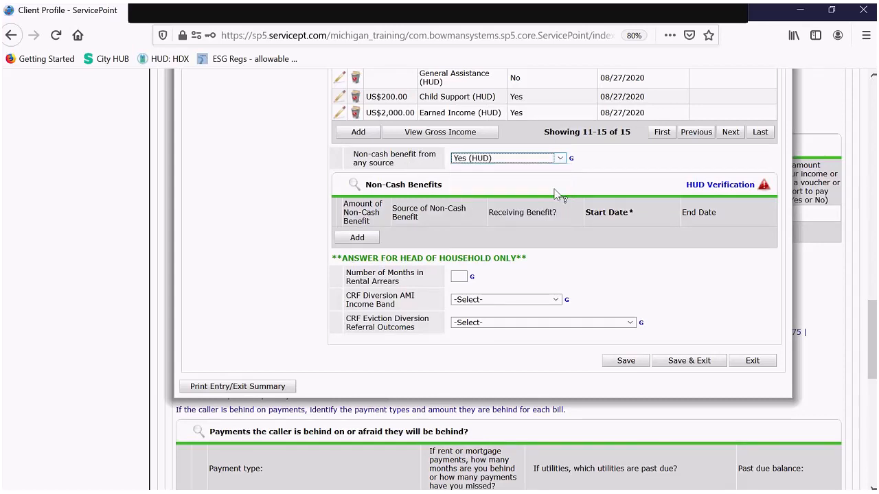
pyautogui.click(726, 189)
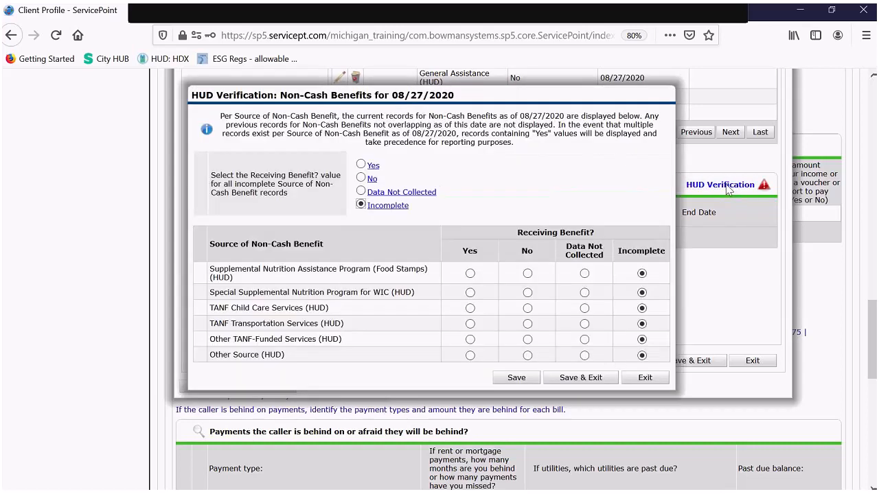
pyautogui.click(372, 182)
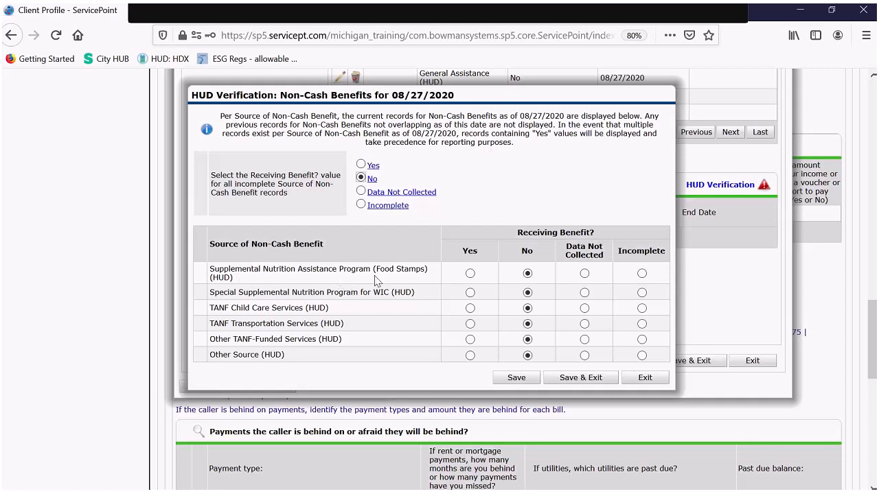
pyautogui.click(470, 274)
pyautogui.click(577, 379)
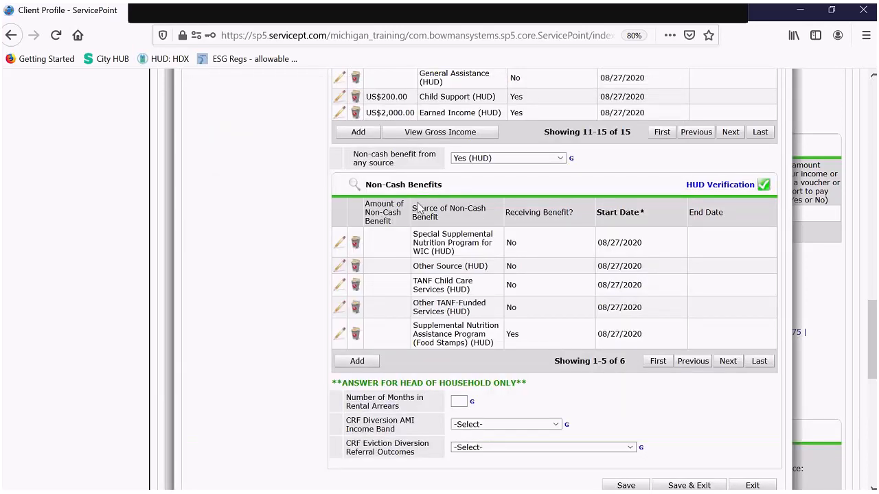
# - Enter 3 in the Number of Months in Rental Arrears field
pyautogui.scroll(-5, 497, 233)
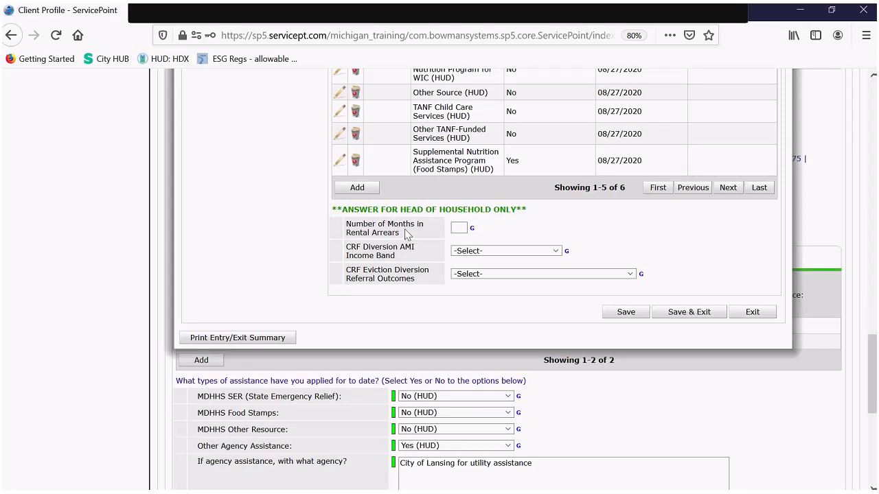
pyautogui.click(460, 229)
pyautogui.write('3')
pyautogui.scroll(2, 631, 259)
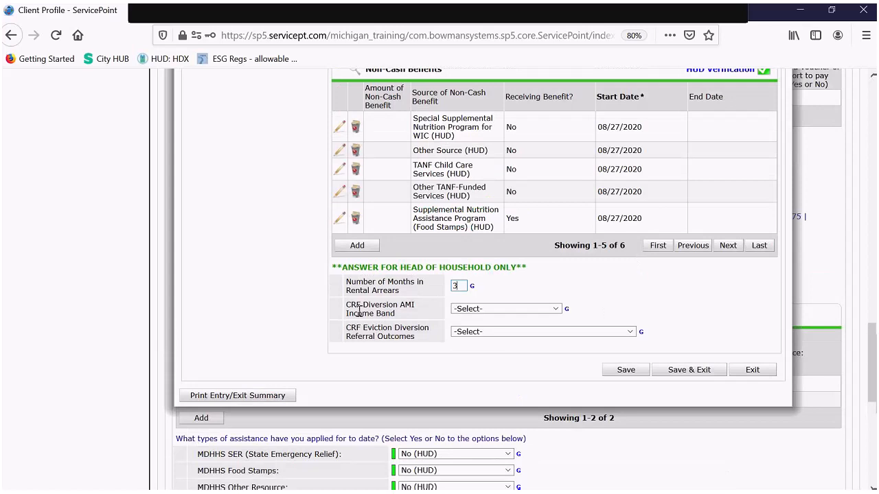
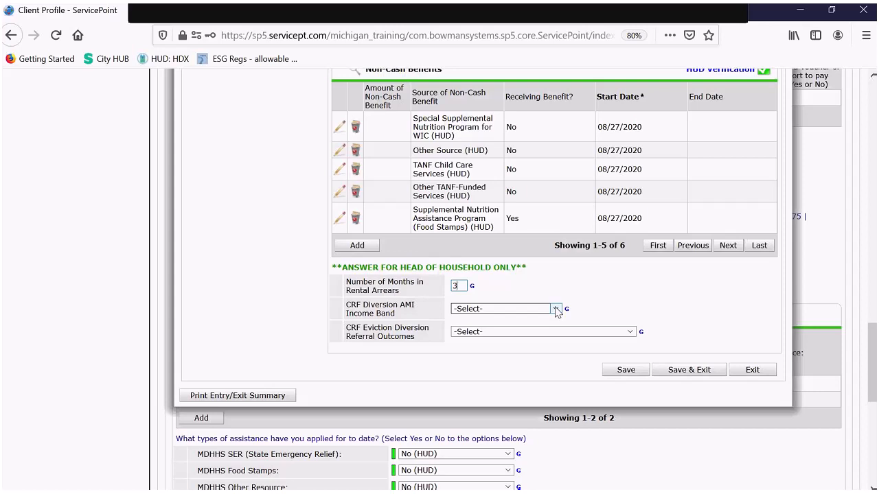
# - Choose Below 50% AMI for the CRF Diversion AMI Income Band, then review the income tables
pyautogui.click(557, 310)
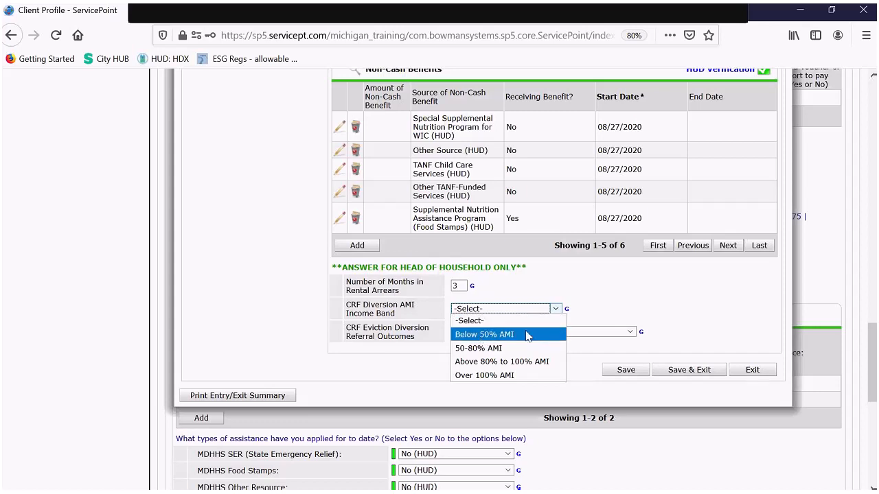
pyautogui.click(538, 335)
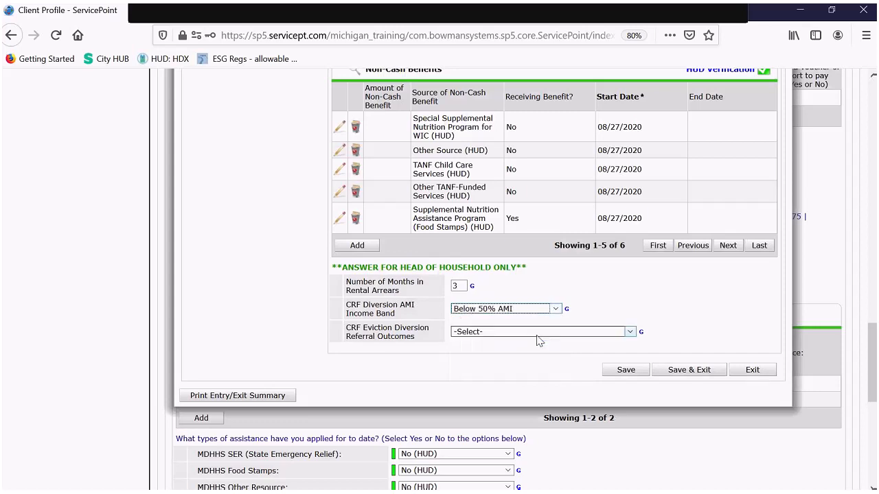
pyautogui.scroll(2, 599, 320)
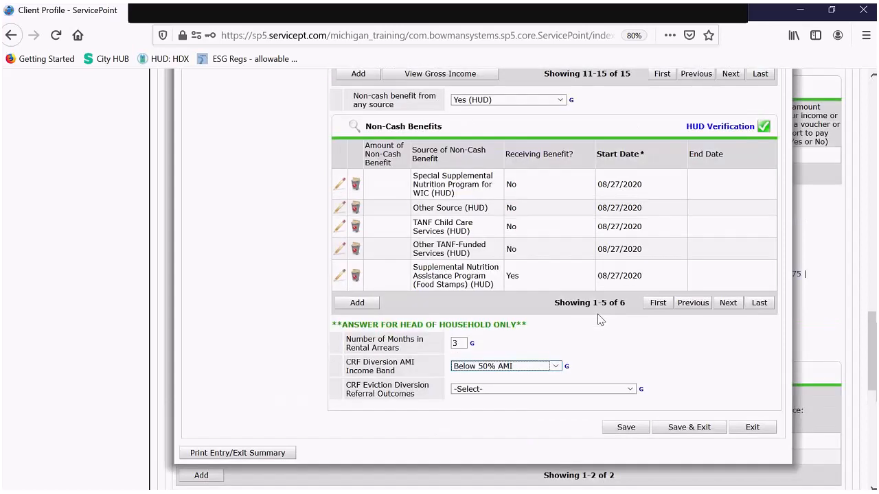
pyautogui.scroll(4, 569, 370)
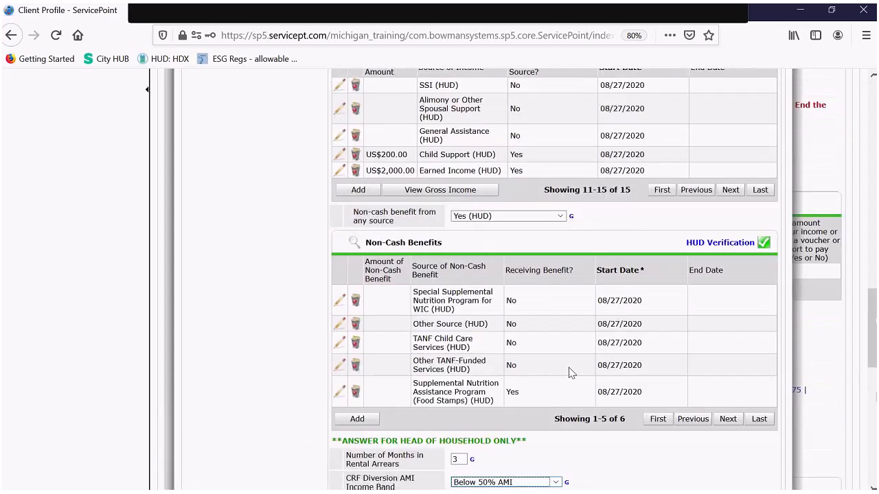
pyautogui.scroll(2, 547, 141)
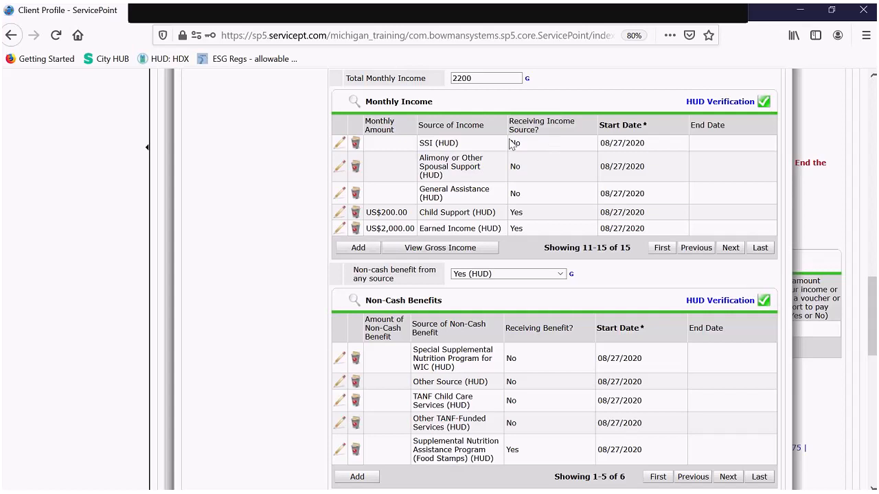
pyautogui.scroll(-3, 502, 150)
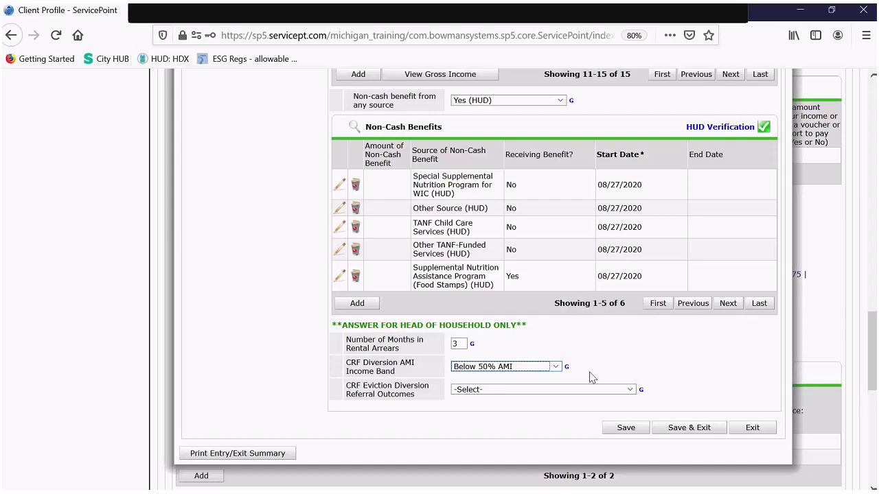
pyautogui.scroll(3, 591, 377)
pyautogui.scroll(6, 592, 377)
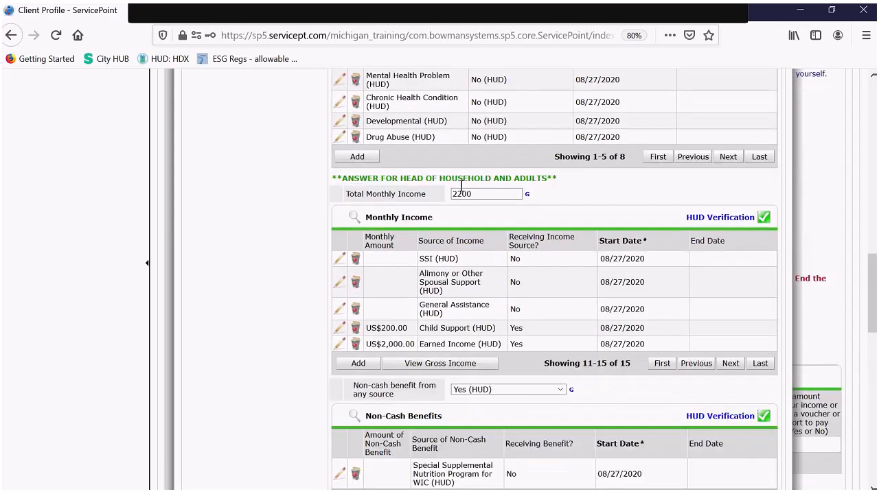
pyautogui.scroll(-9, 546, 423)
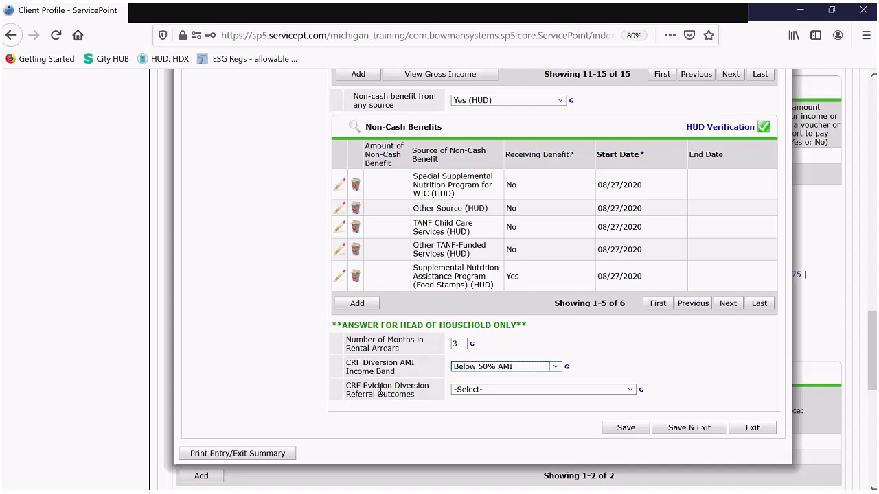
pyautogui.click(572, 397)
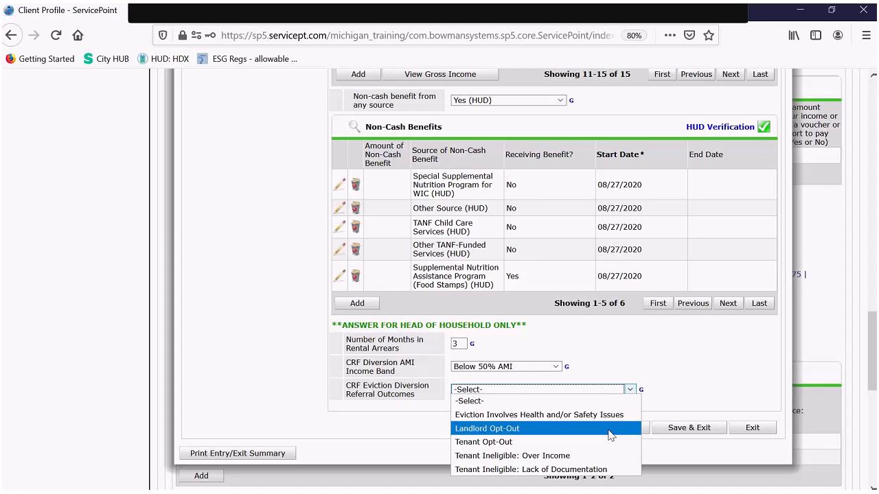
pyautogui.click(690, 394)
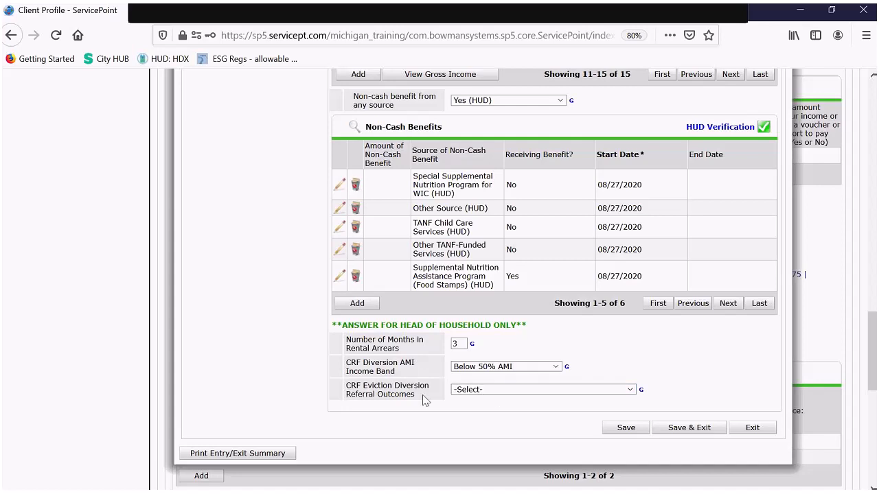
pyautogui.click(490, 389)
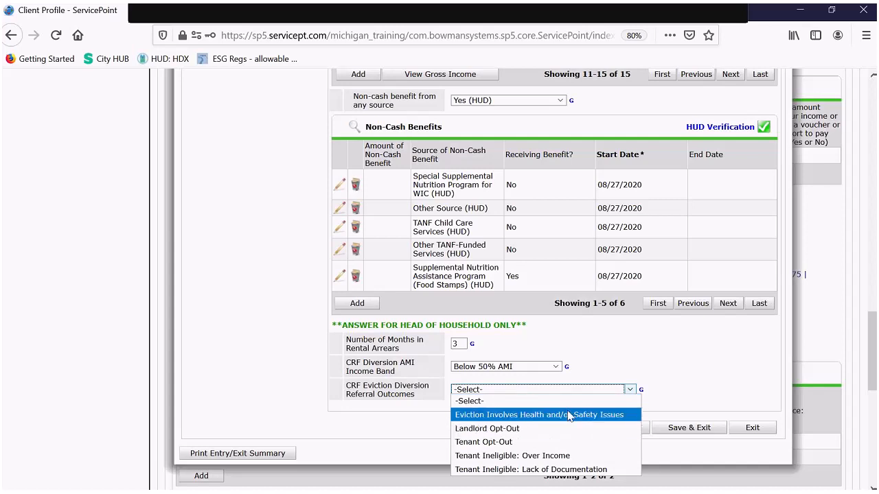
pyautogui.click(690, 390)
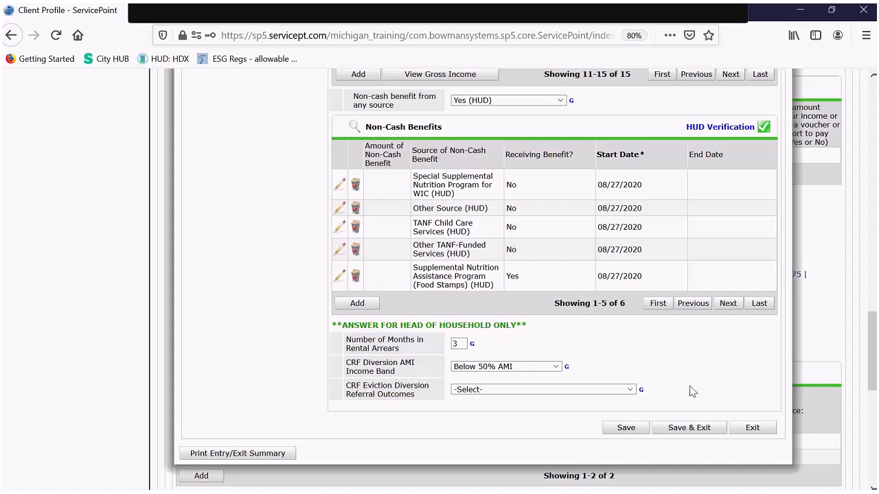
pyautogui.click(552, 390)
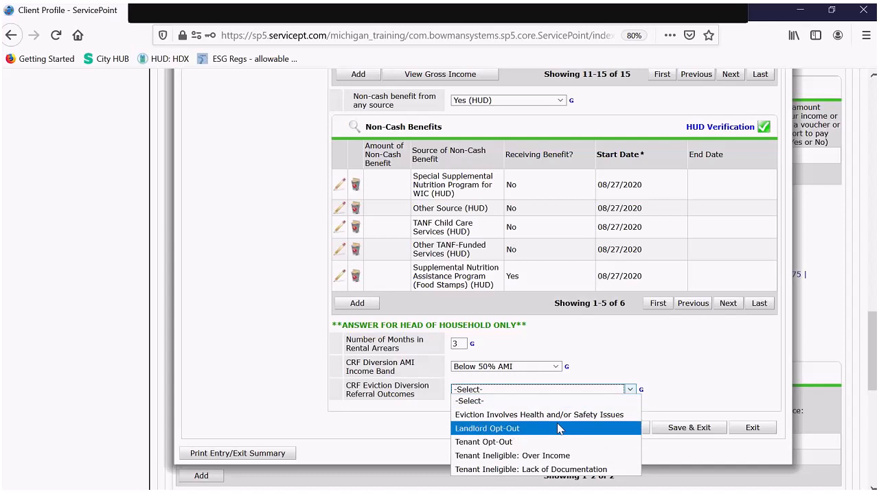
pyautogui.click(712, 377)
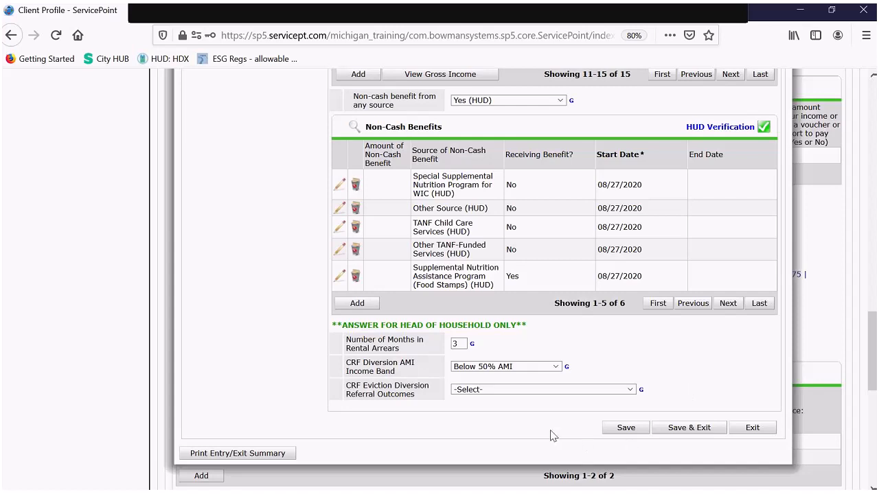
# - Save the head of household's entry assessment and return to the Household Members list
pyautogui.click(622, 429)
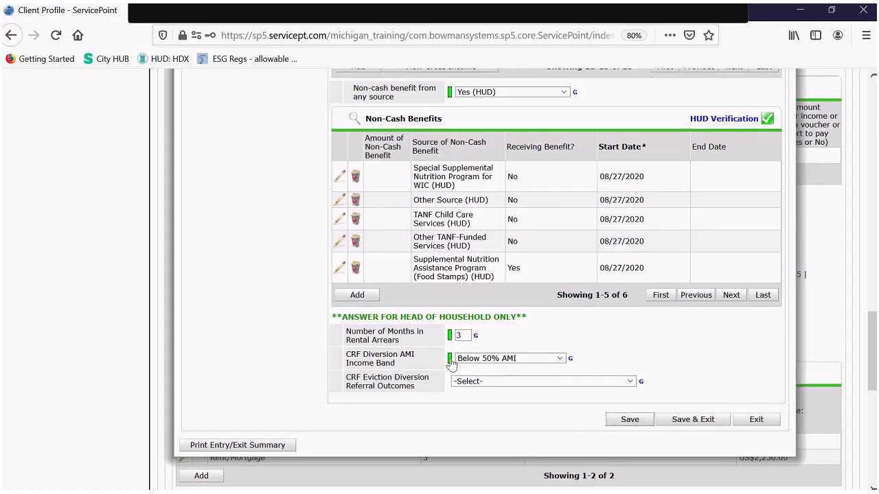
pyautogui.moveTo(451, 343)
pyautogui.scroll(2, 432, 335)
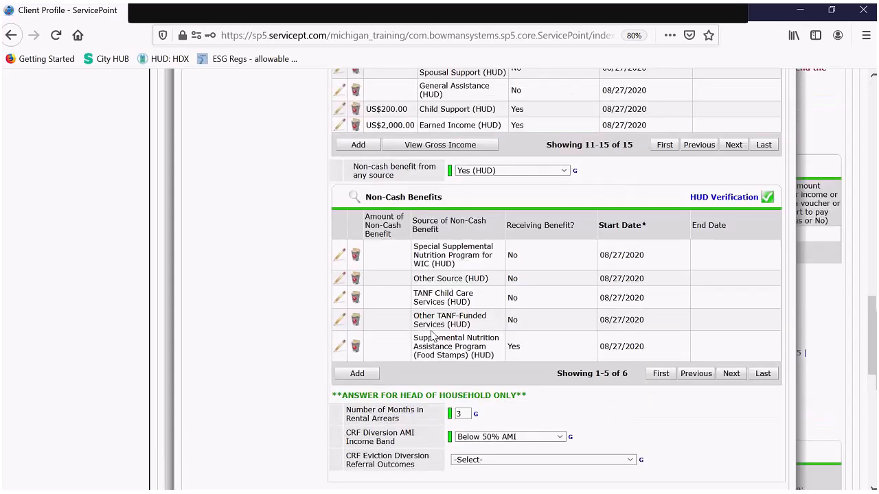
pyautogui.scroll(5, 433, 335)
pyautogui.scroll(4, 431, 335)
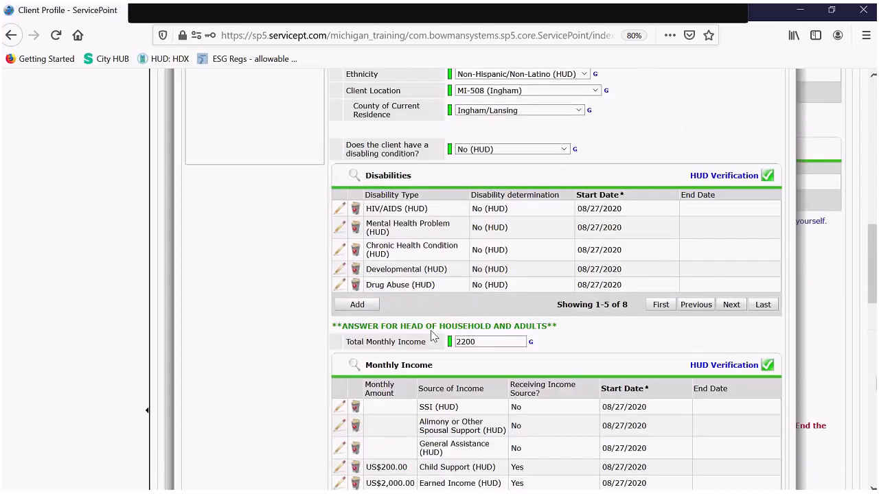
pyautogui.scroll(5, 431, 335)
pyautogui.scroll(4, 431, 335)
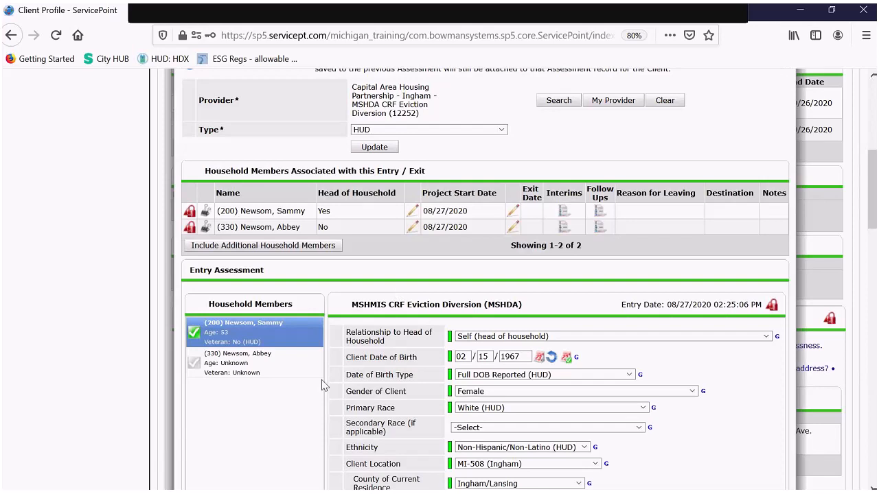
# - Switch to the second household member and set her relationship to Head of household's child
pyautogui.click(244, 365)
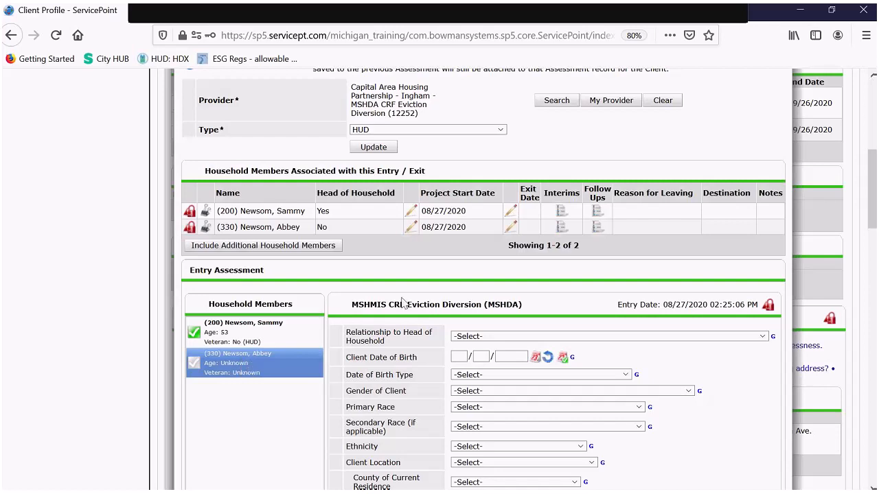
pyautogui.scroll(-3, 403, 304)
pyautogui.scroll(-3, 404, 304)
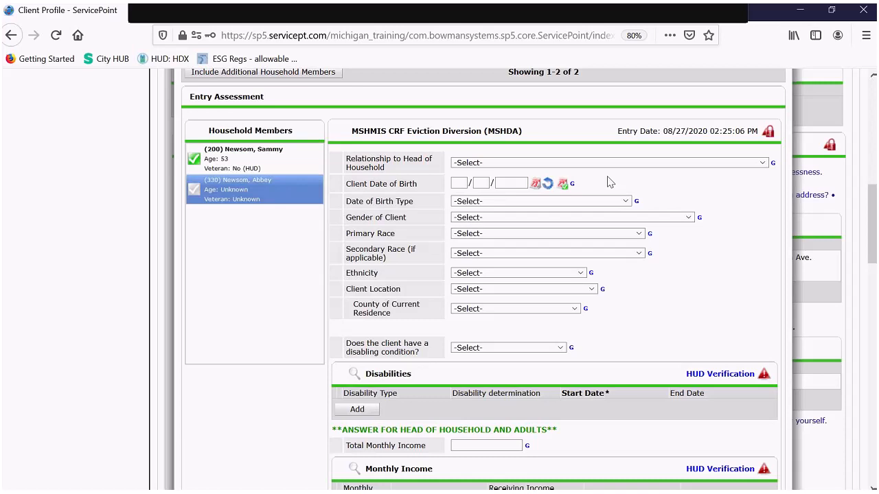
pyautogui.click(513, 165)
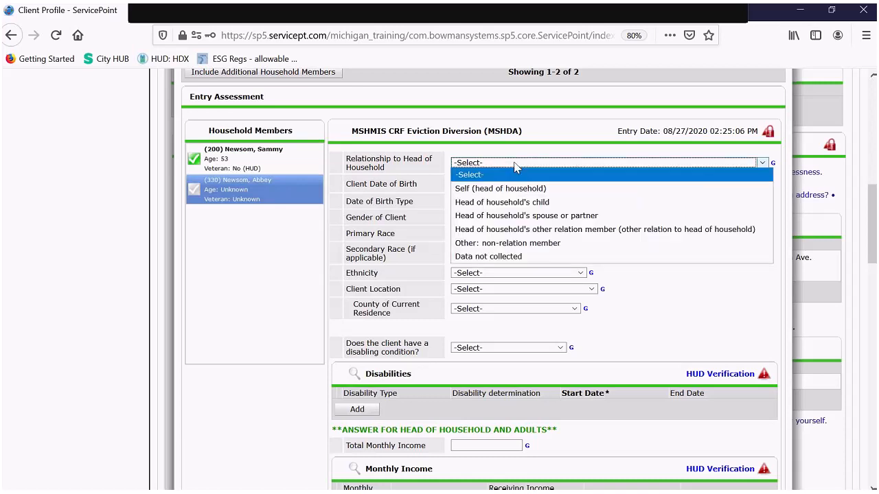
pyautogui.click(498, 204)
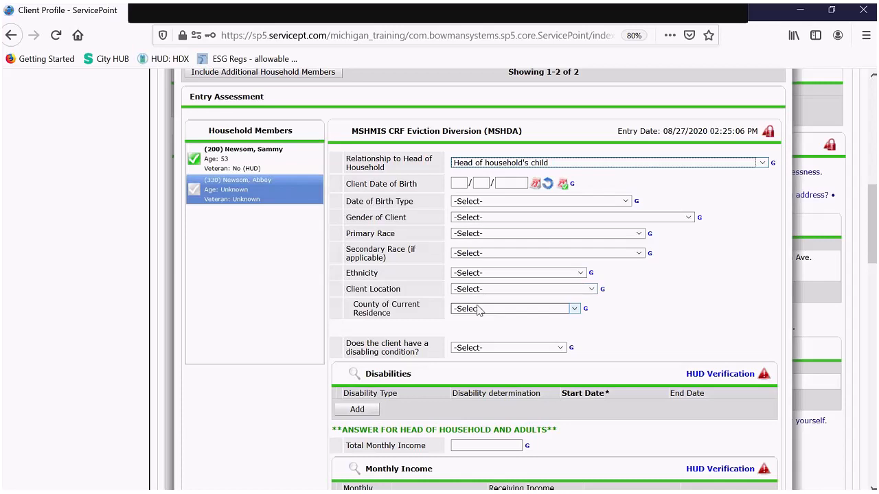
pyautogui.scroll(-1, 720, 259)
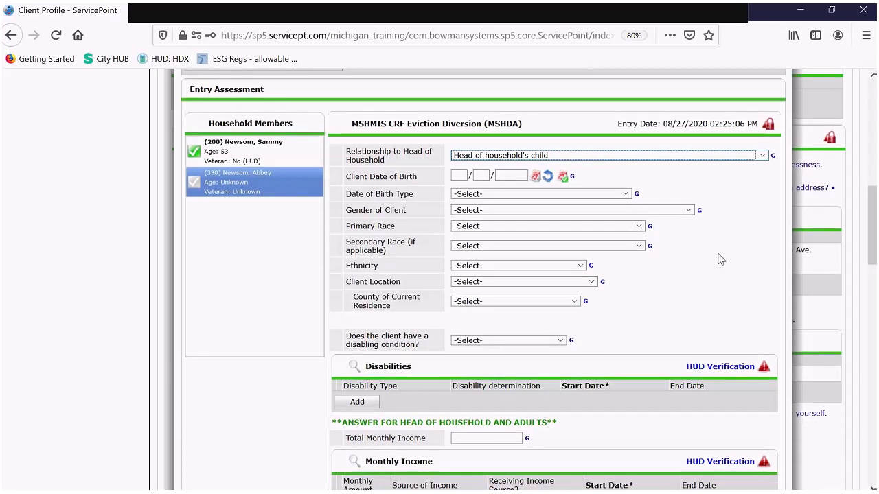
pyautogui.scroll(-2, 721, 259)
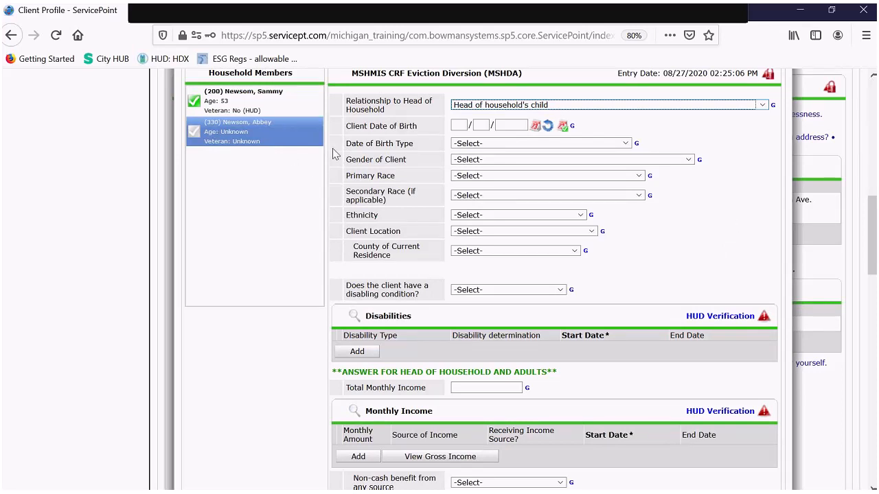
pyautogui.scroll(-2, 334, 153)
pyautogui.scroll(-4, 334, 148)
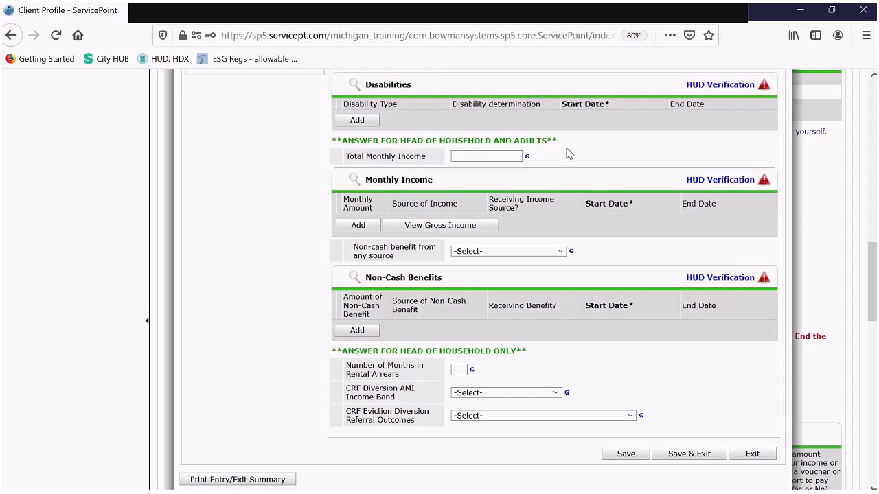
pyautogui.scroll(5, 568, 153)
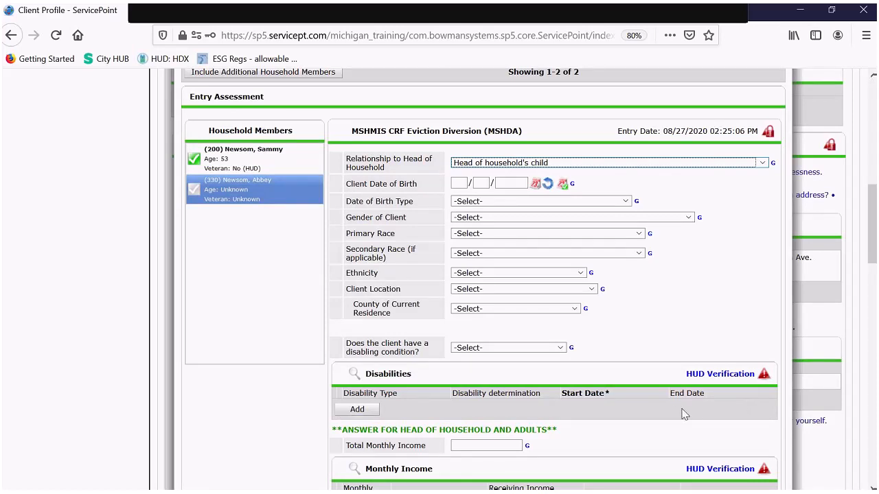
# - Save & Exit the child's entry assessment, declining the Encouraged Answer Alert's recommended questions
pyautogui.scroll(-5, 683, 412)
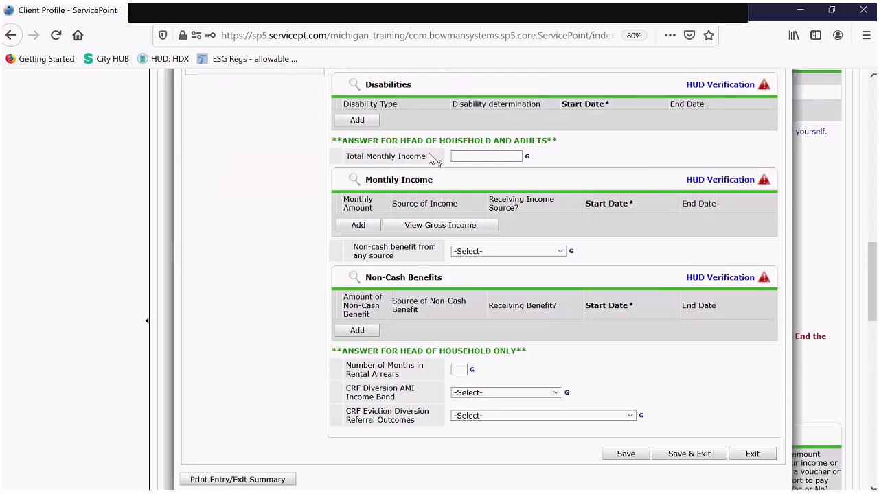
pyautogui.scroll(-3, 432, 159)
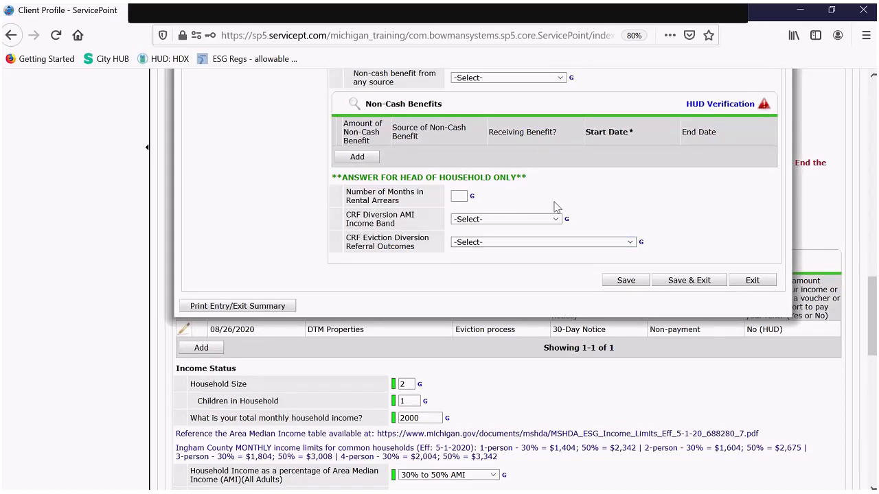
pyautogui.scroll(3, 624, 192)
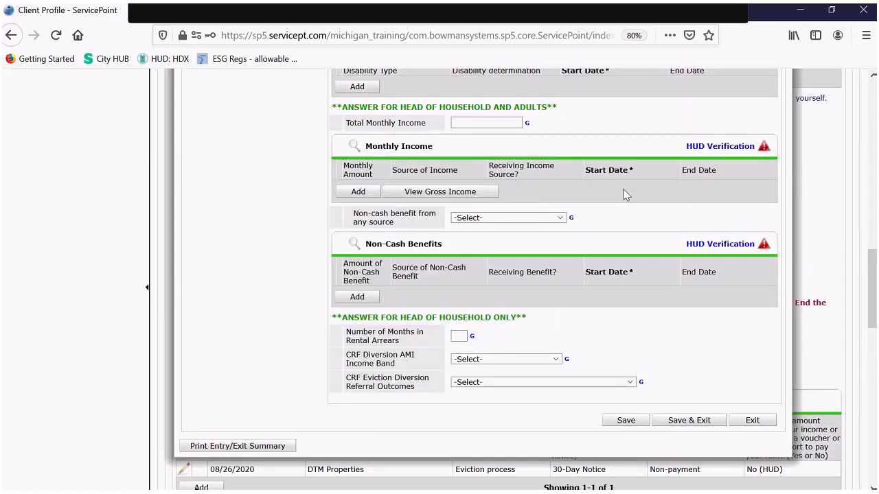
pyautogui.scroll(-3, 643, 232)
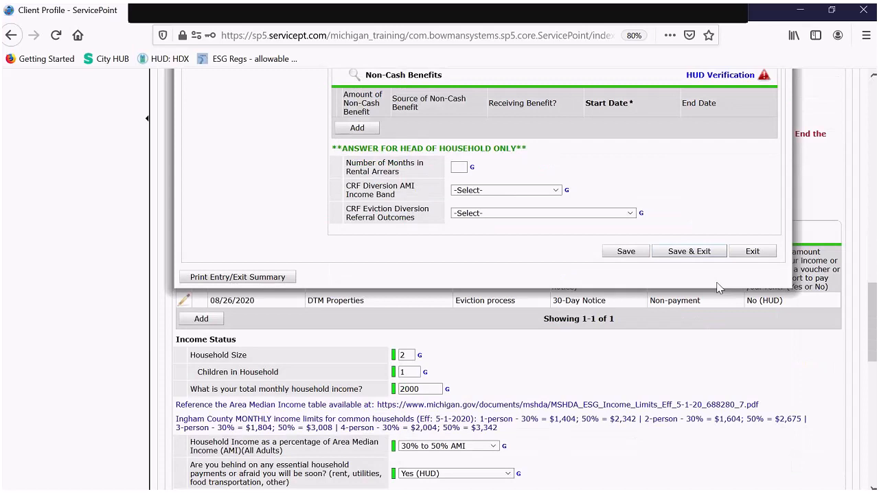
pyautogui.click(693, 254)
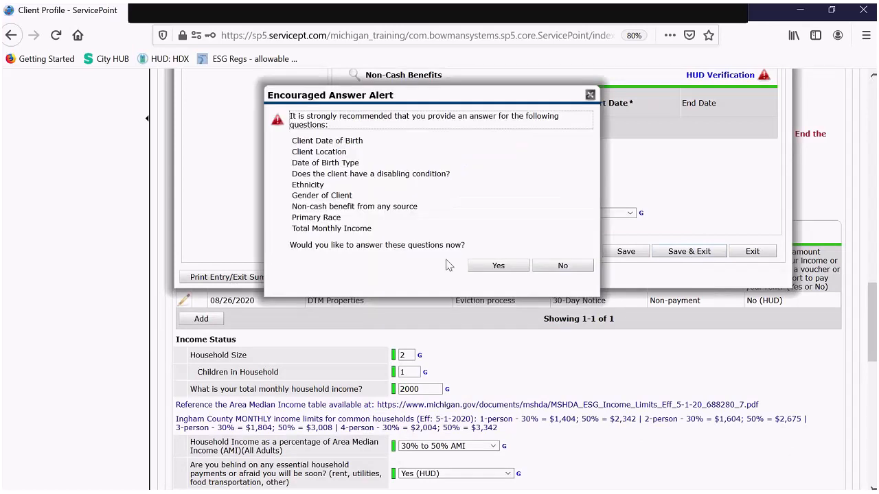
pyautogui.click(559, 267)
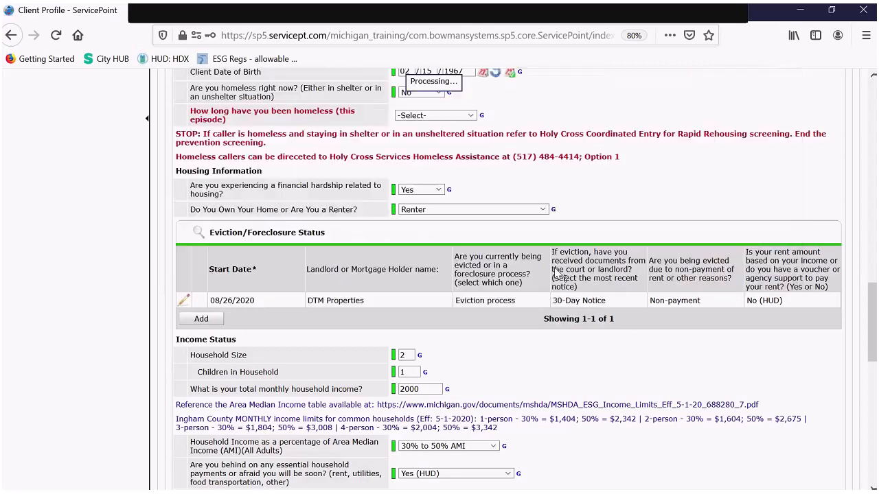
pyautogui.scroll(1, 556, 273)
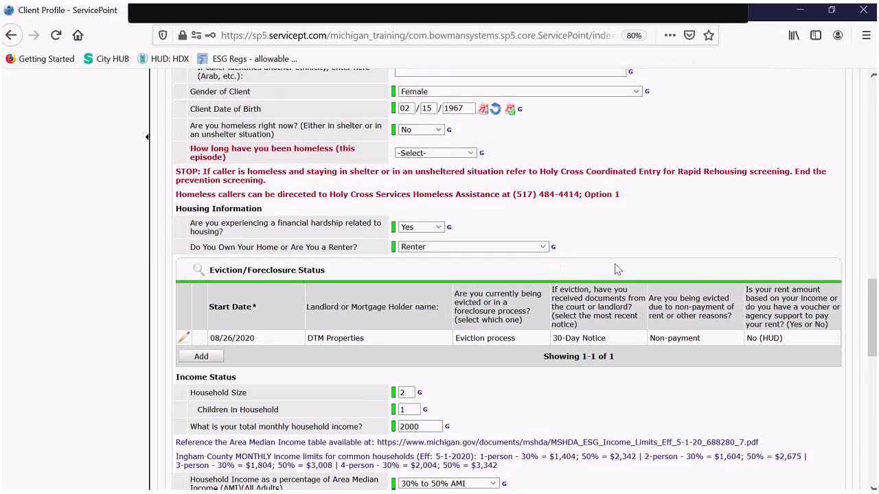
pyautogui.scroll(2, 615, 269)
pyautogui.scroll(6, 616, 269)
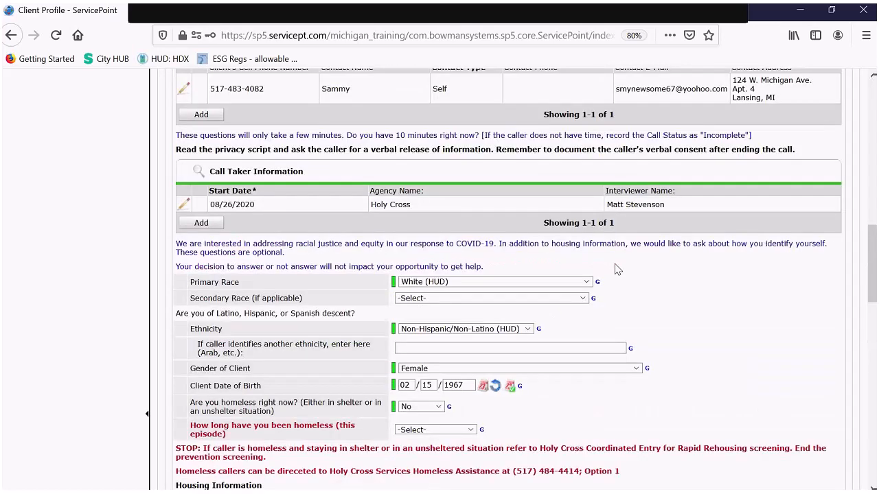
pyautogui.scroll(10, 616, 269)
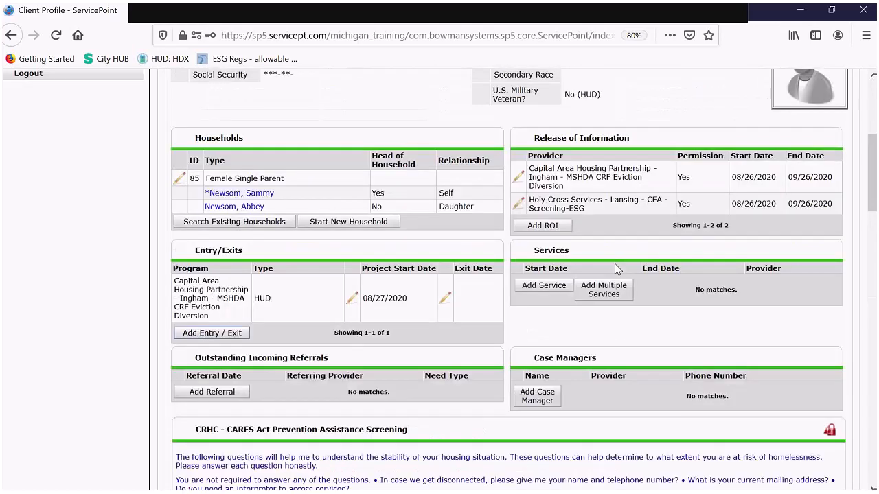
pyautogui.scroll(-1, 244, 250)
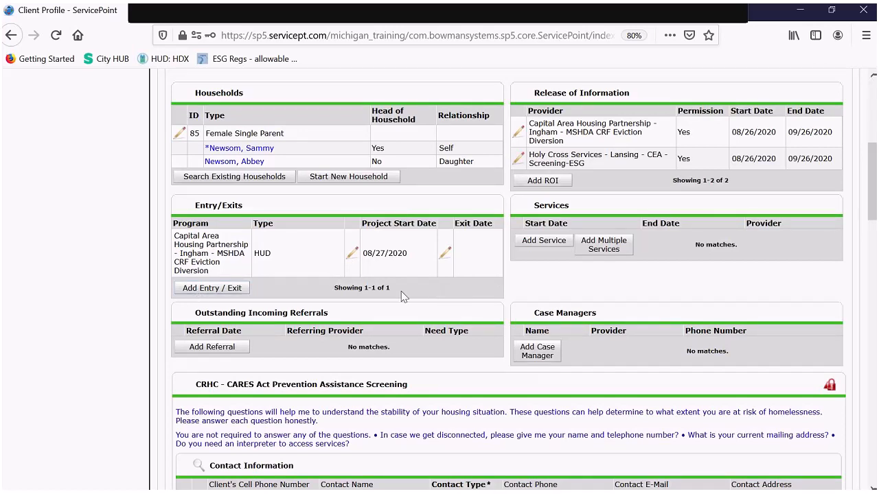
pyautogui.scroll(3, 404, 297)
pyautogui.scroll(1, 403, 296)
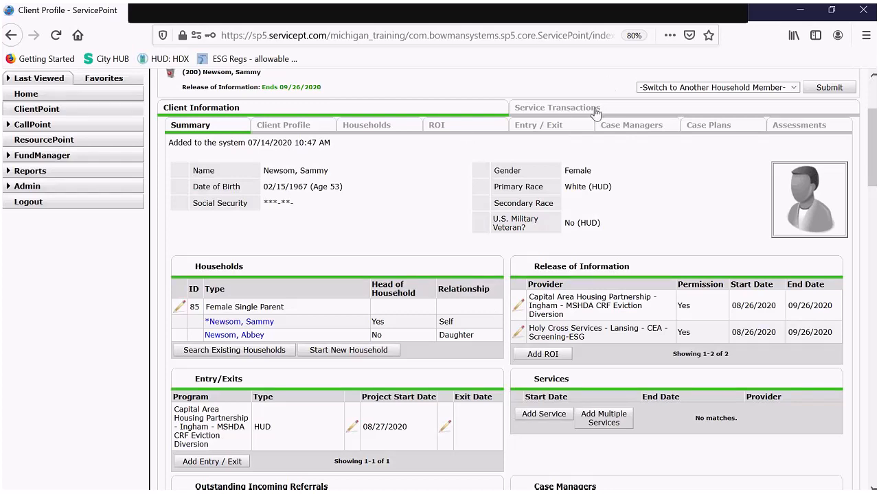
pyautogui.scroll(-1, 421, 177)
pyautogui.scroll(-4, 422, 177)
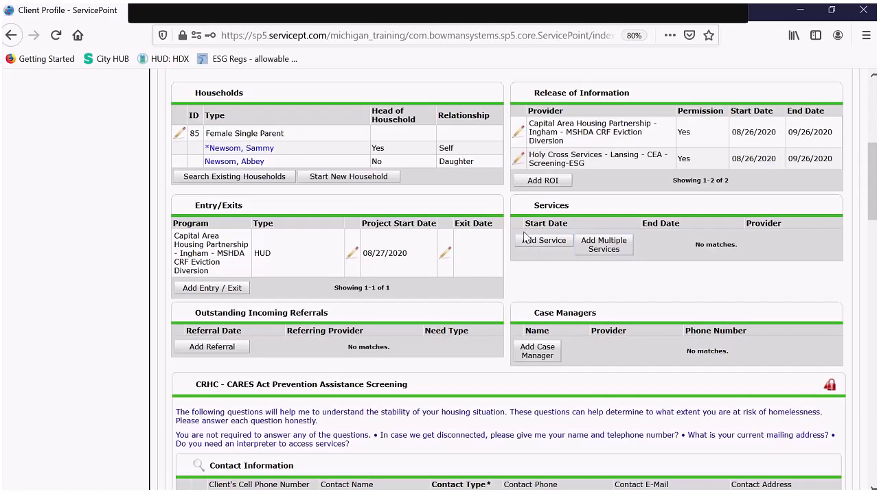
# - Begin adding multiple services for the client's household
pyautogui.click(603, 247)
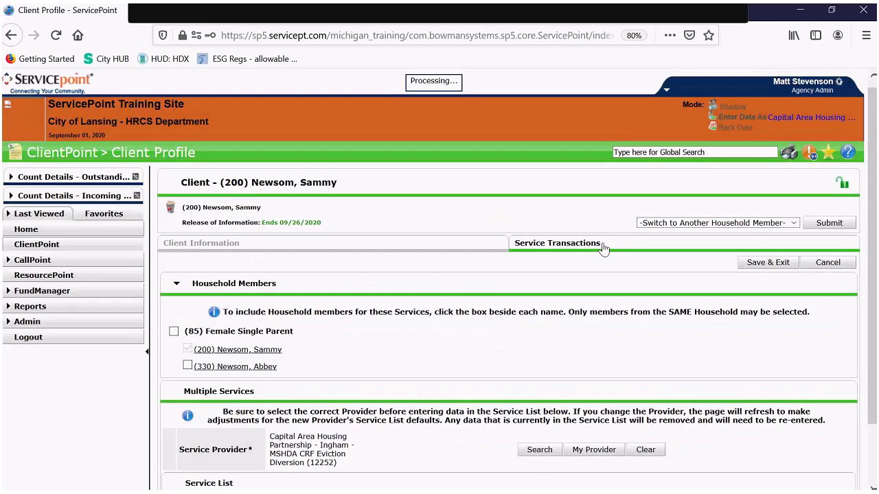
pyautogui.scroll(-1, 484, 198)
pyautogui.scroll(-3, 484, 197)
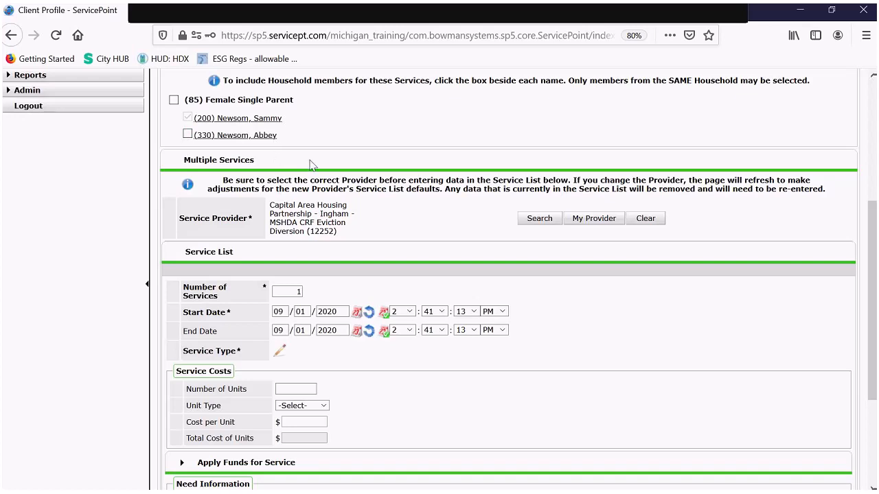
pyautogui.scroll(-2, 309, 165)
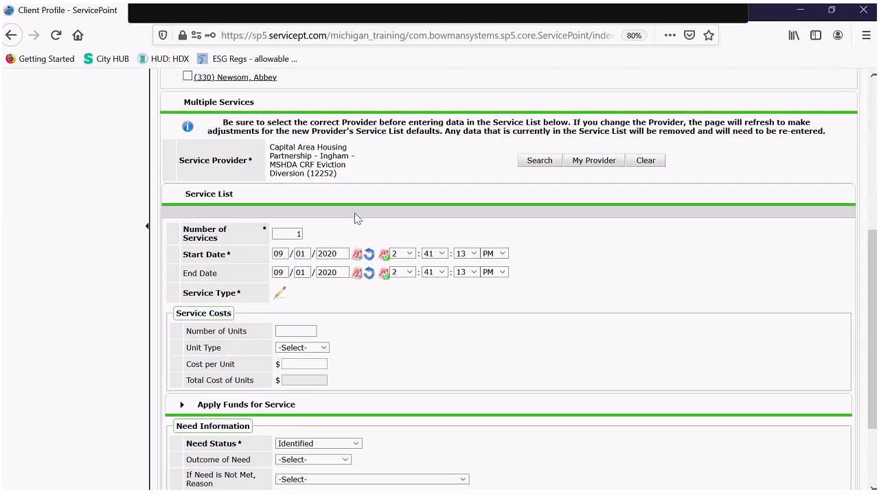
pyautogui.scroll(-3, 355, 218)
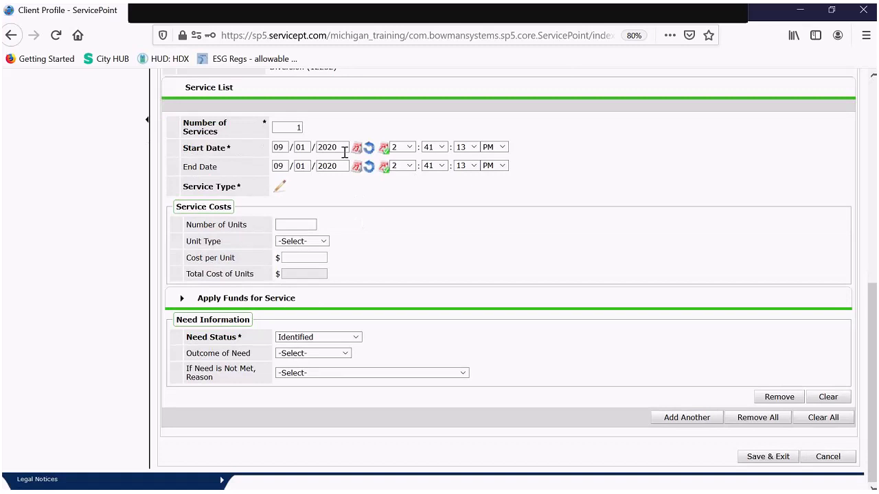
# - Change the new service's start date to 09/05/2020
pyautogui.click(287, 150)
pyautogui.click(329, 153)
pyautogui.click(302, 150)
pyautogui.doubleClick(300, 149)
pyautogui.moveTo(300, 149); pyautogui.dragTo(305, 148)
pyautogui.write('05')
pyautogui.click(280, 189)
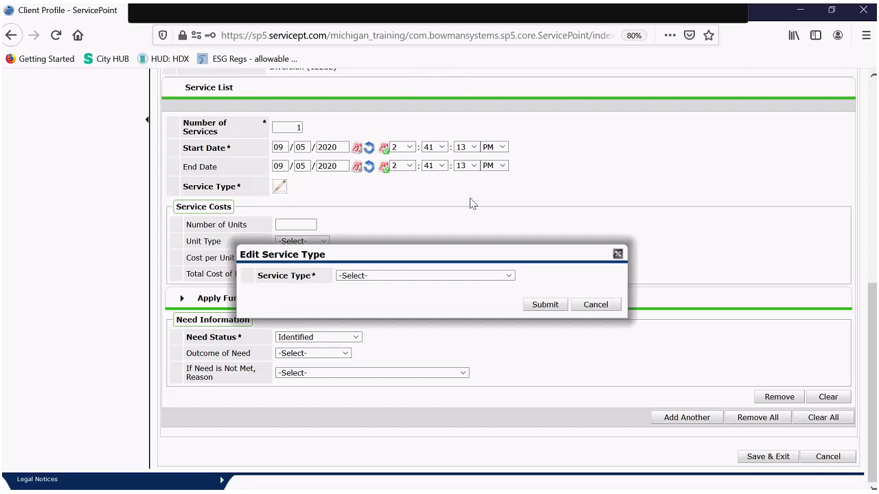
# - Set the service type to Rent Payment Assistance (BH-3800.7000) and expand Apply Funds for Service
pyautogui.click(447, 277)
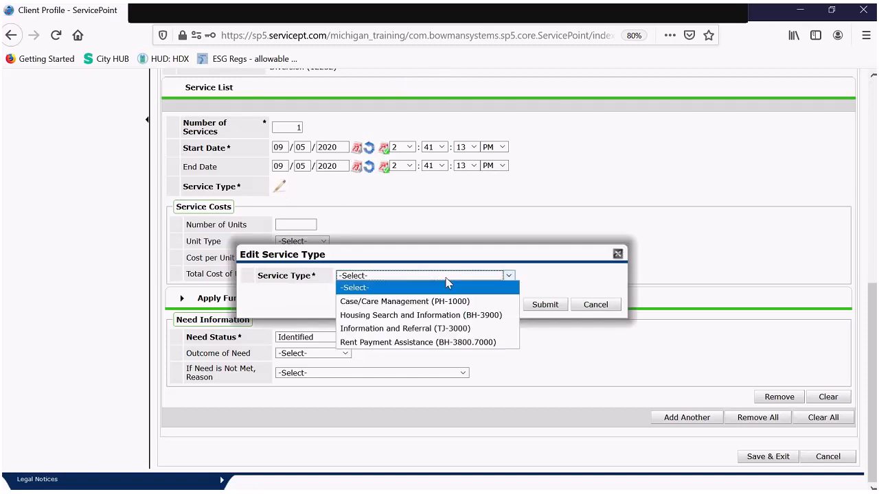
pyautogui.click(417, 342)
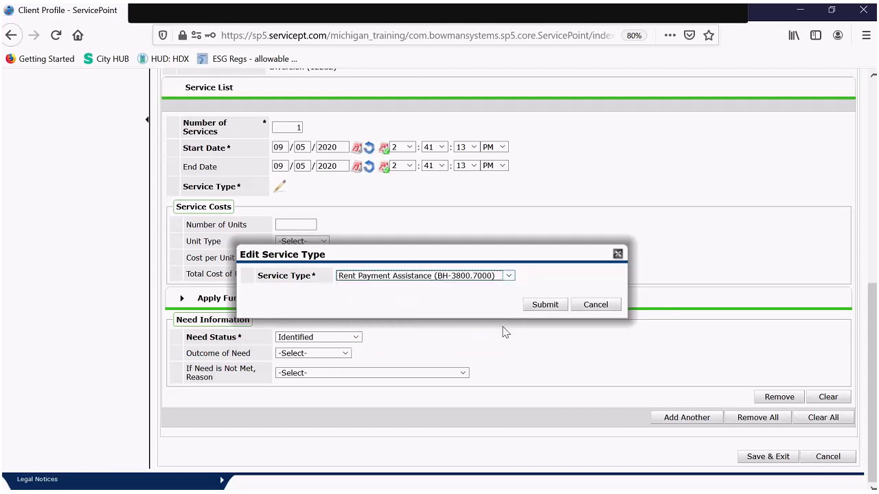
pyautogui.click(546, 305)
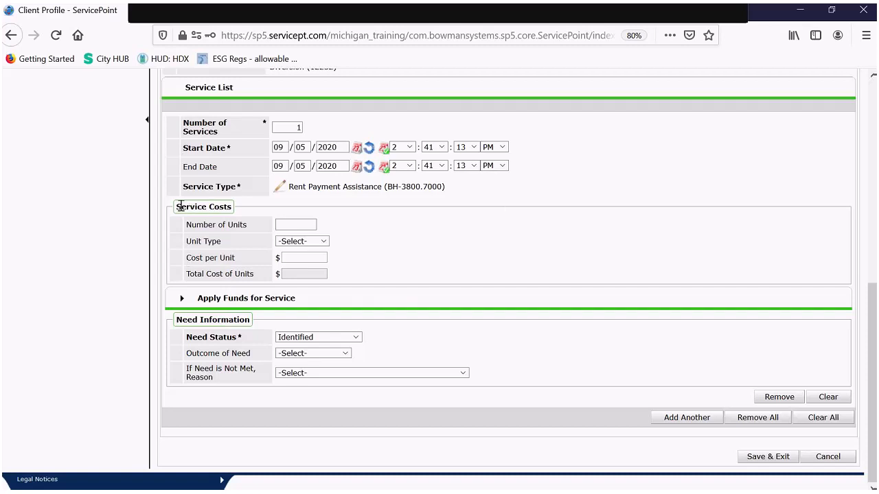
pyautogui.click(182, 299)
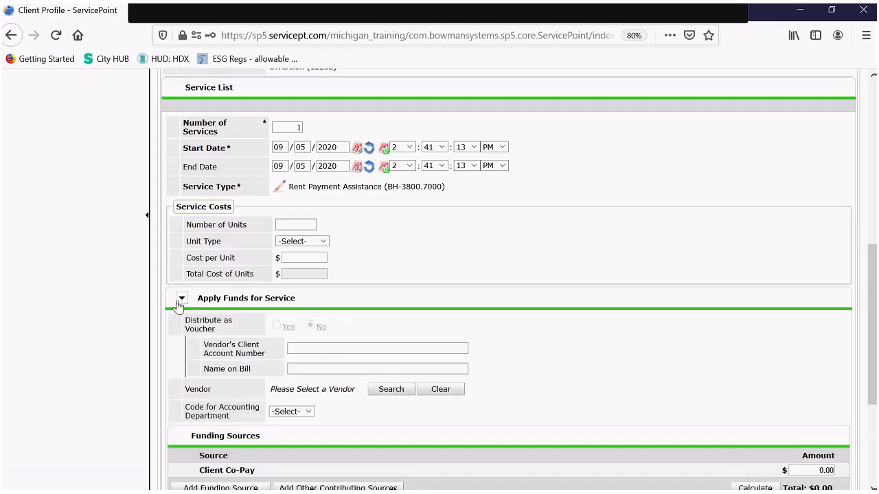
pyautogui.scroll(-5, 230, 268)
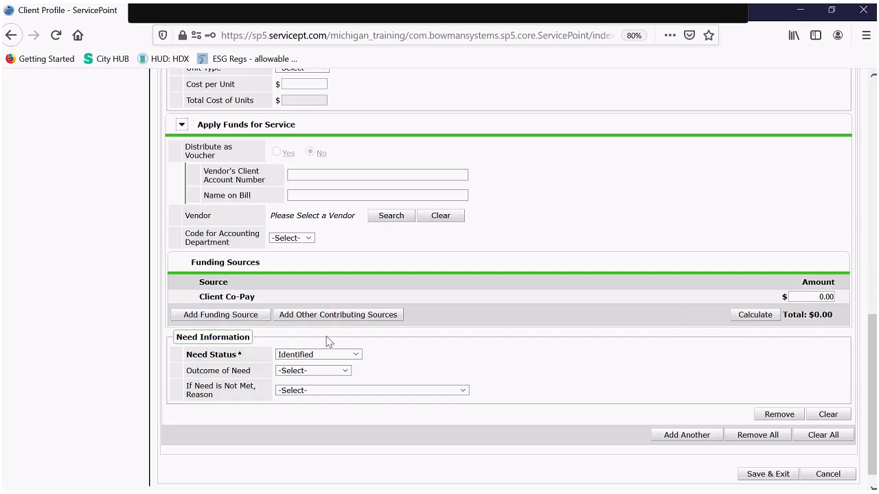
# - Add MSHDA CRF Eviction Diversion as the funding source with an amount of 2250
pyautogui.click(254, 321)
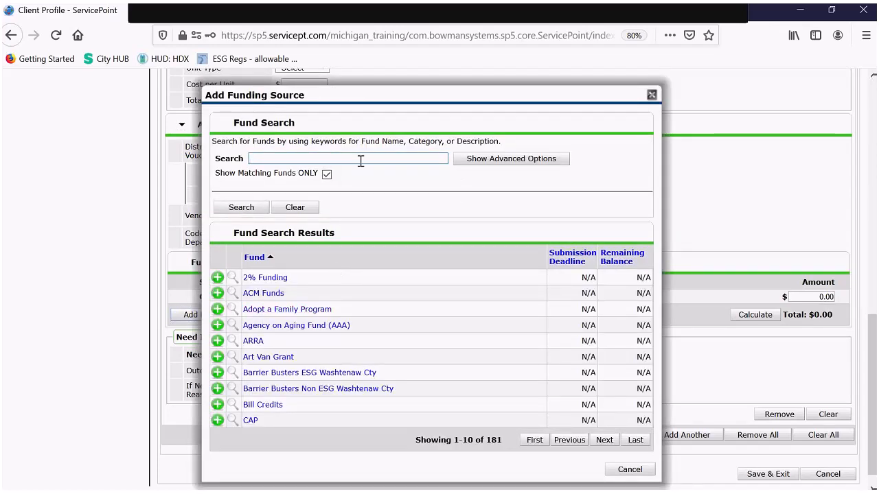
pyautogui.write('CRF')
pyautogui.press('Return')
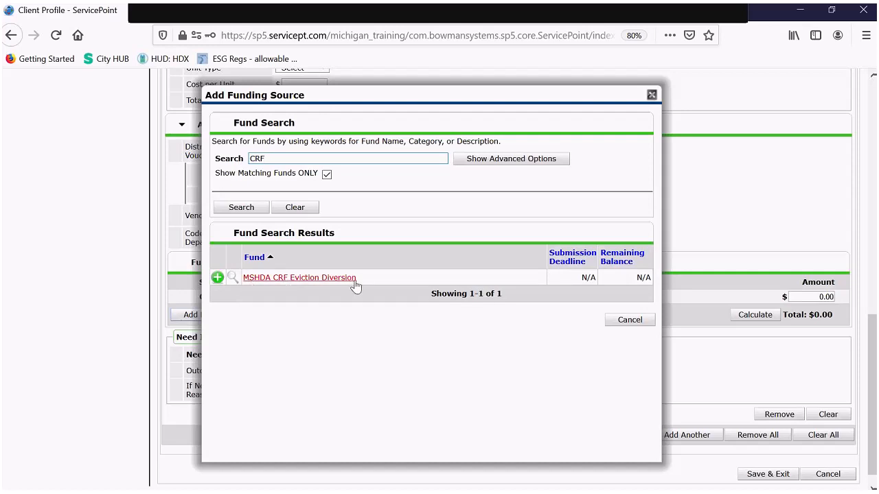
pyautogui.click(217, 278)
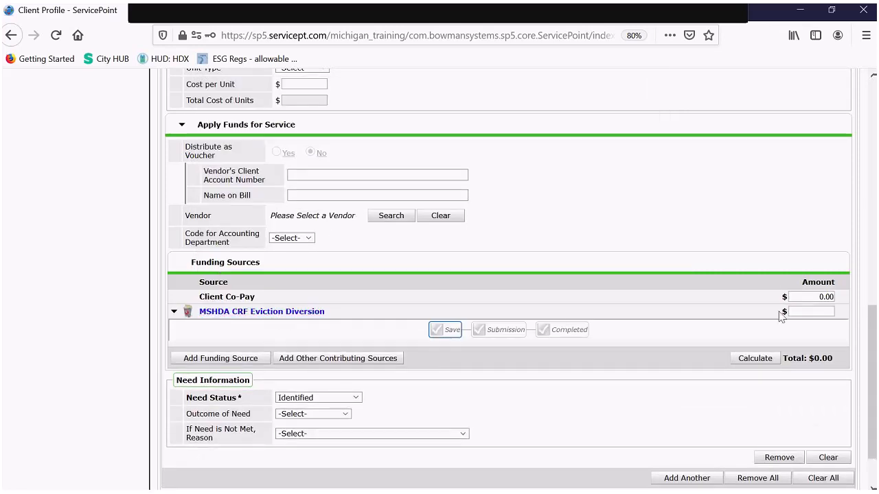
pyautogui.click(812, 312)
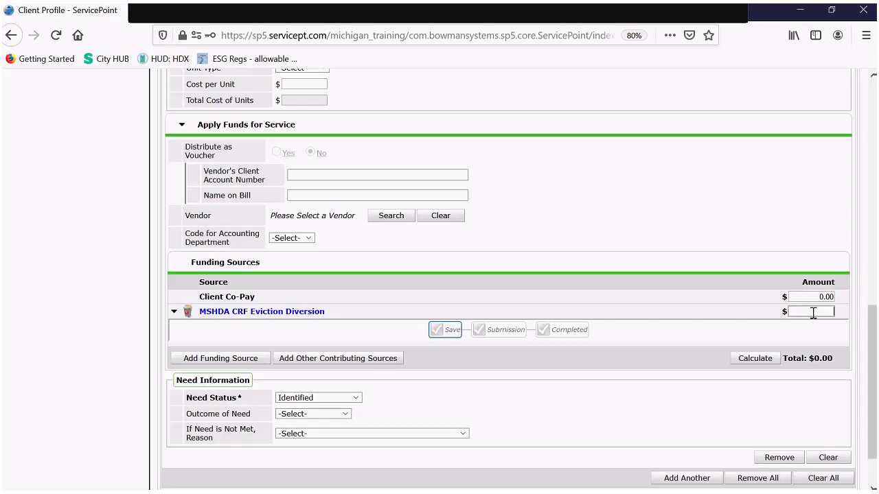
pyautogui.write('2250')
pyautogui.scroll(-2, 682, 299)
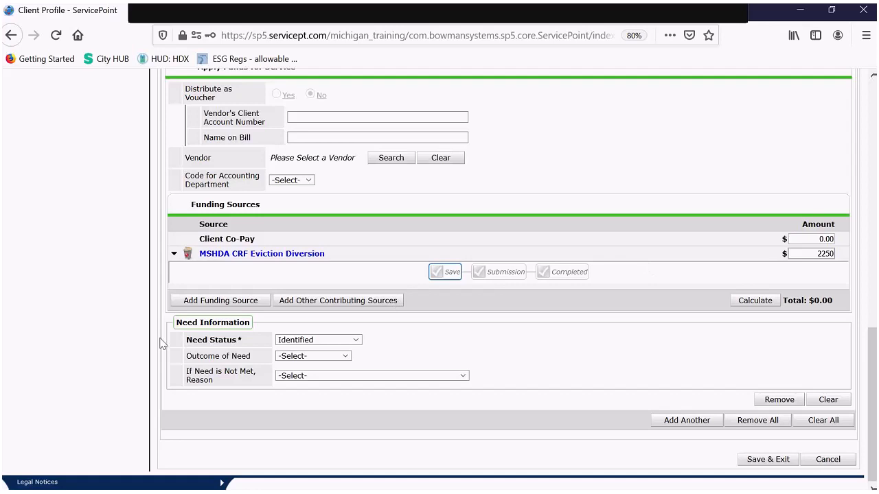
# - Set Need Status to Closed and Outcome of Need to Fully Met
pyautogui.click(332, 339)
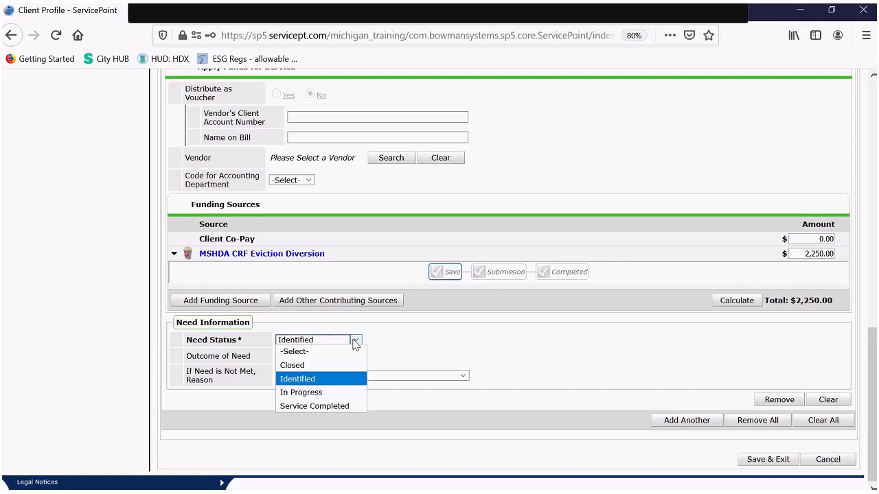
pyautogui.click(328, 366)
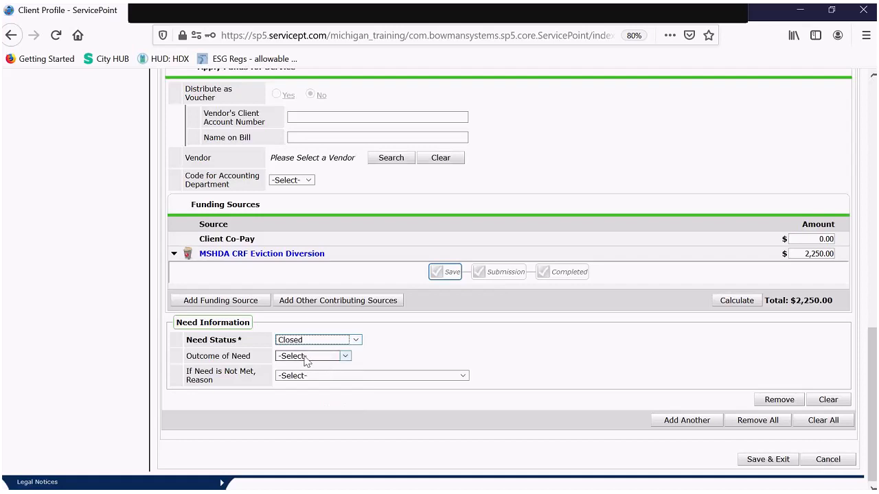
pyautogui.click(304, 356)
pyautogui.click(299, 382)
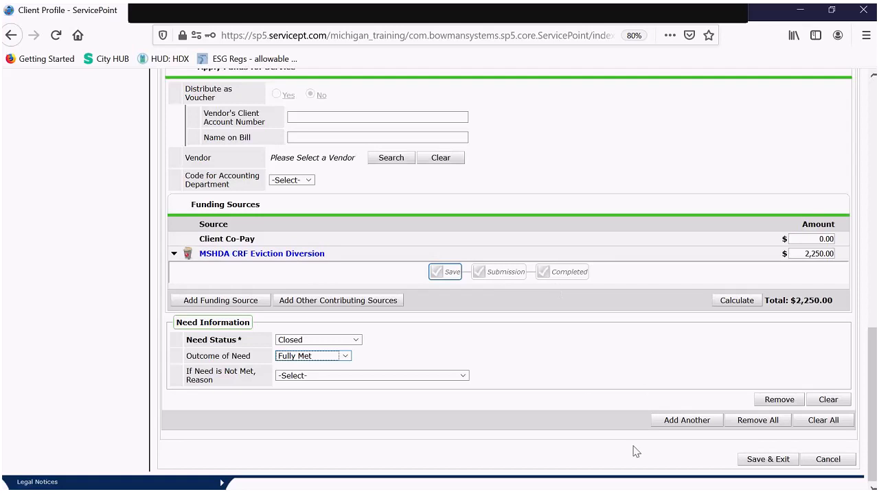
# - Save the 09/05/2020 Rent Payment Assistance service and return to the client's Summary
pyautogui.click(757, 462)
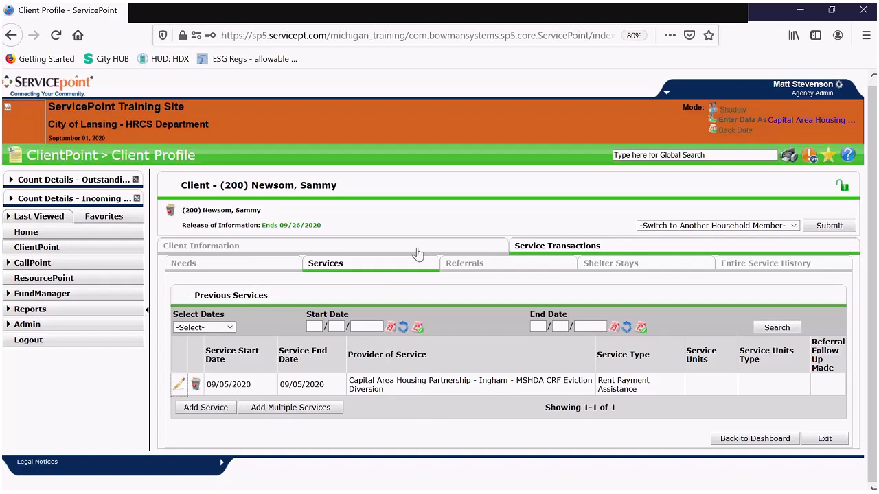
pyautogui.click(355, 248)
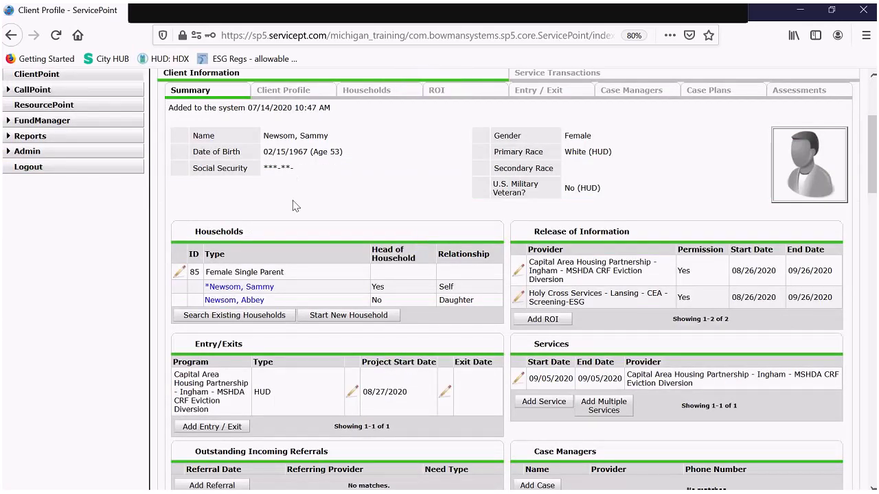
pyautogui.scroll(-2, 329, 173)
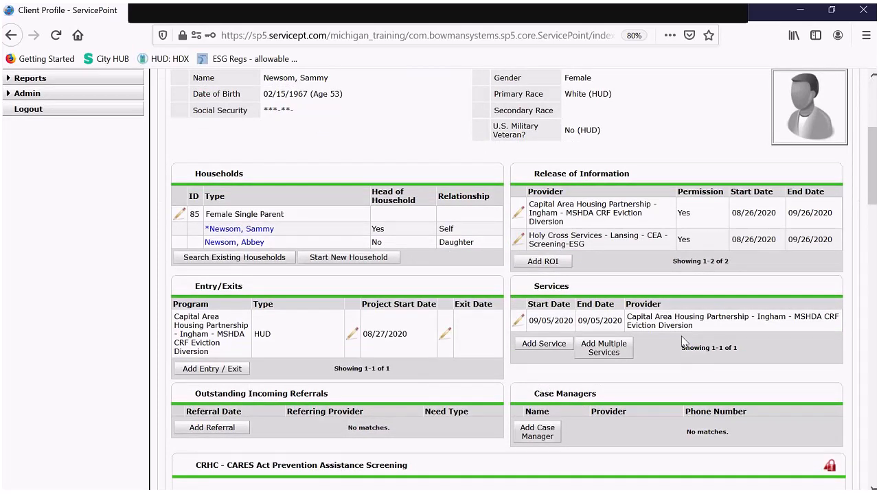
# - Add another service with a start date of 09/10/2020
pyautogui.click(602, 350)
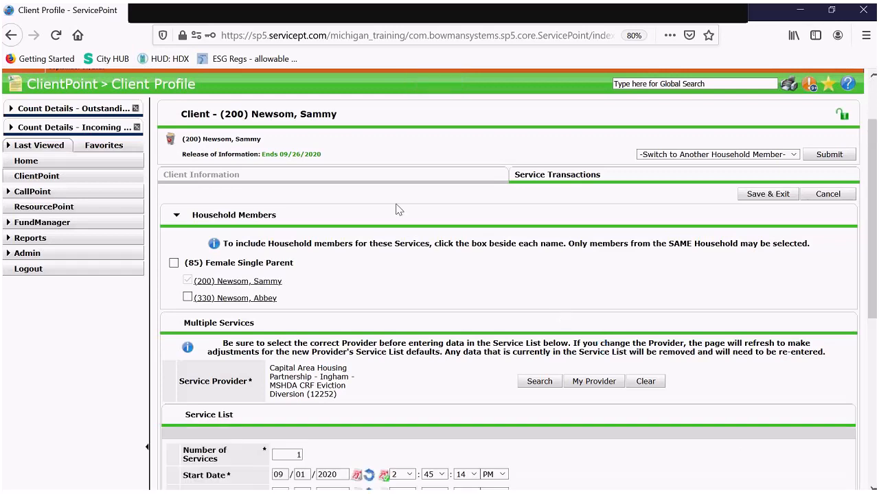
pyautogui.scroll(-2, 379, 190)
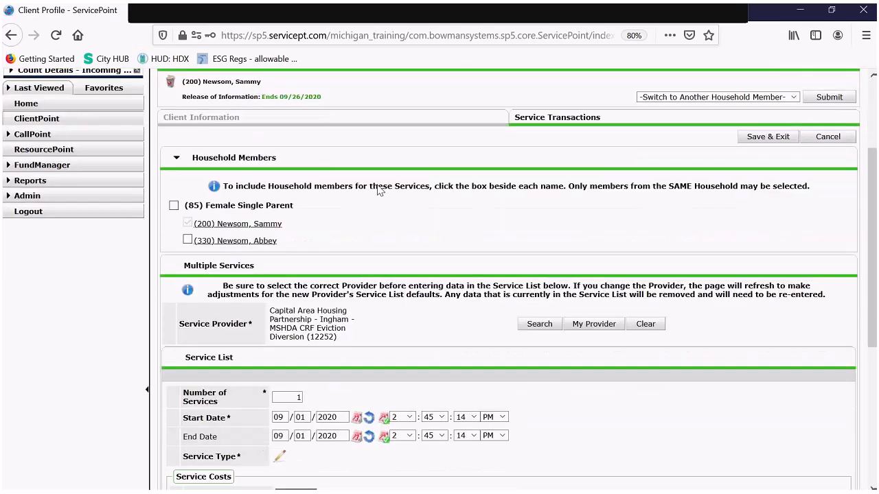
pyautogui.scroll(-2, 379, 191)
pyautogui.scroll(-3, 379, 188)
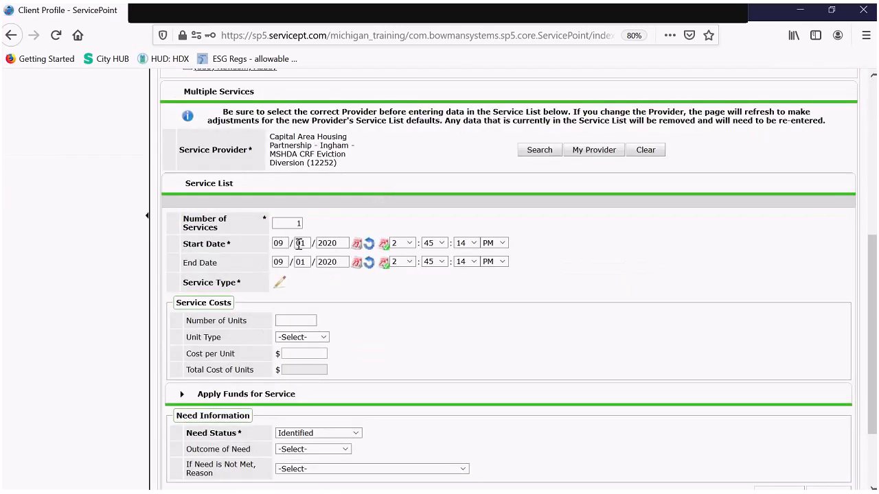
pyautogui.moveTo(307, 243); pyautogui.dragTo(288, 237)
pyautogui.write('10')
# - Set the service type to Case/Care Management (PH-1000)
pyautogui.click(280, 284)
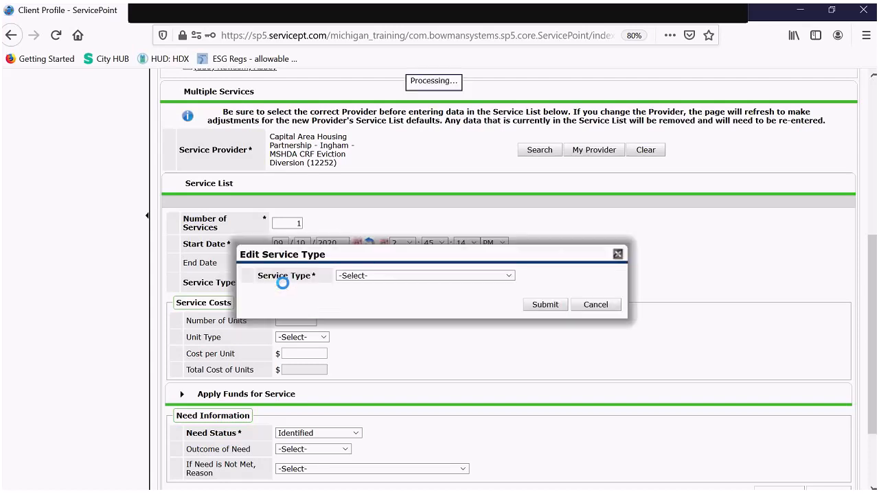
pyautogui.click(416, 278)
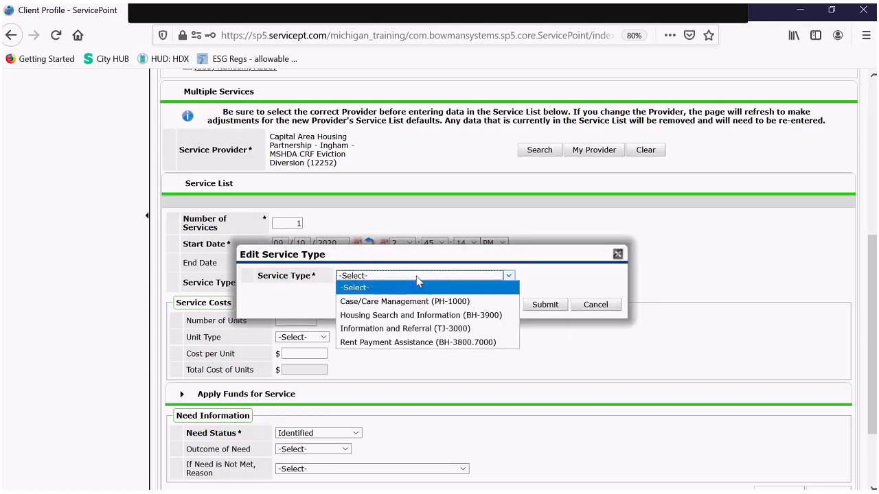
pyautogui.click(385, 307)
pyautogui.click(539, 308)
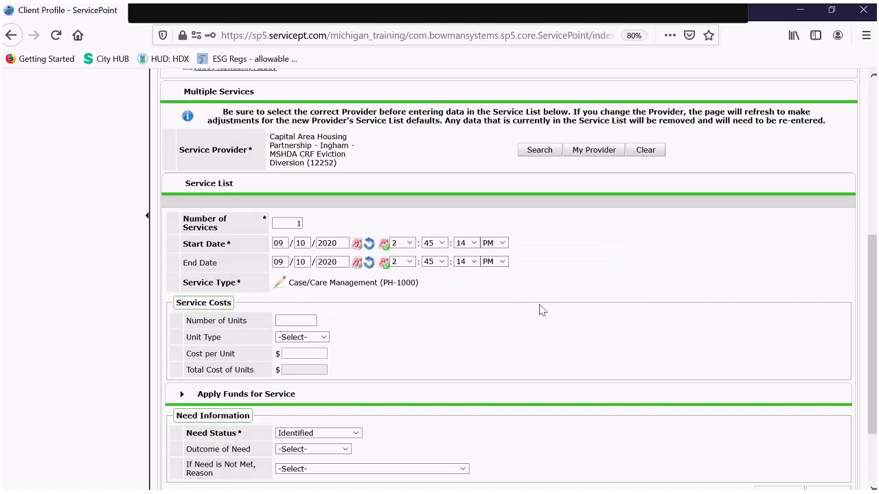
pyautogui.scroll(-3, 539, 309)
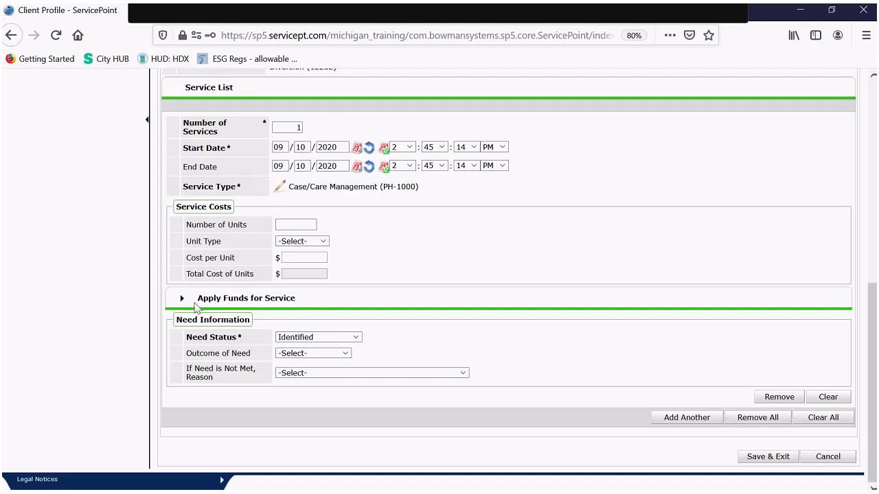
# - Mark the need status Closed with an outcome of Fully Met
pyautogui.click(357, 337)
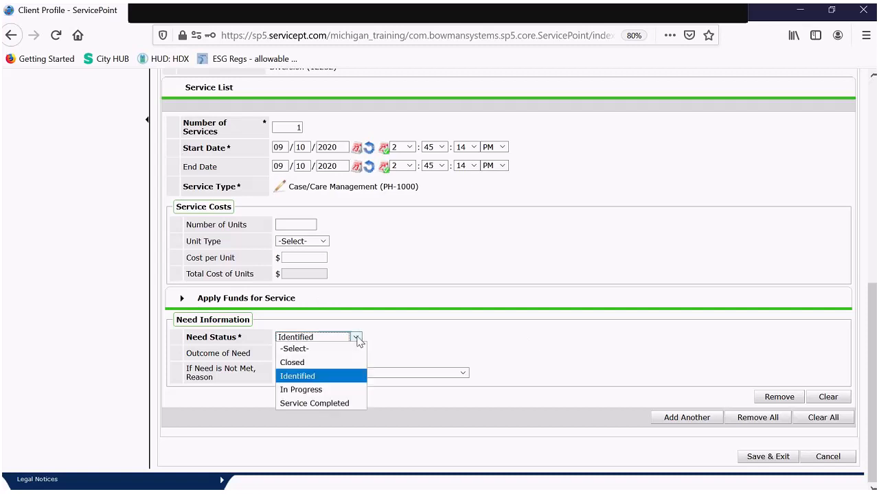
pyautogui.click(355, 362)
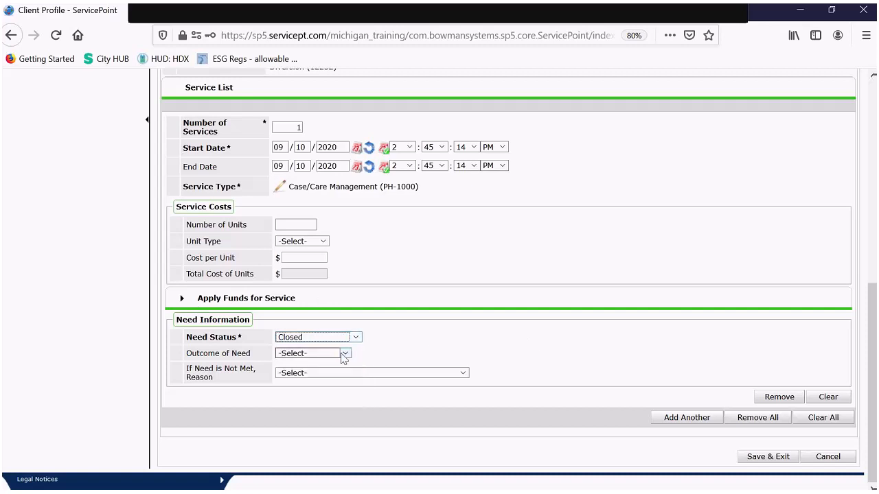
pyautogui.click(345, 353)
pyautogui.click(337, 380)
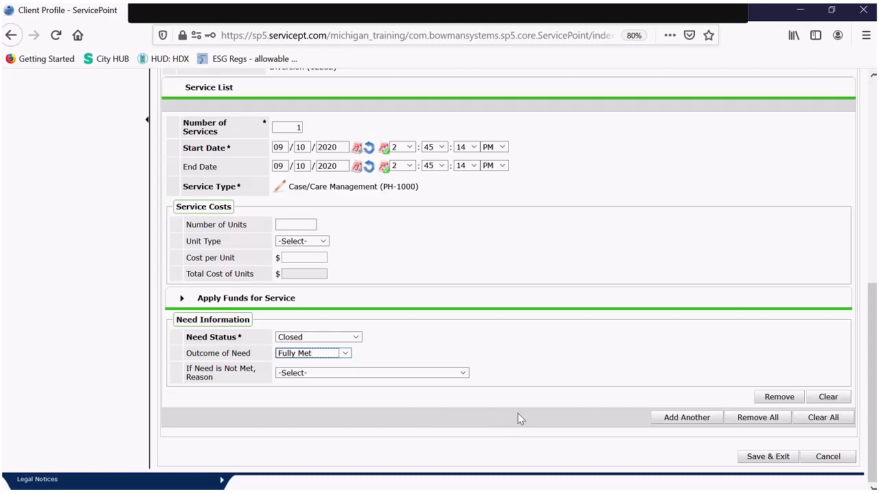
# - Add another service starting on day 15 with service type Case/Care Management (PH-1000)
pyautogui.click(683, 425)
pyautogui.scroll(-3, 453, 309)
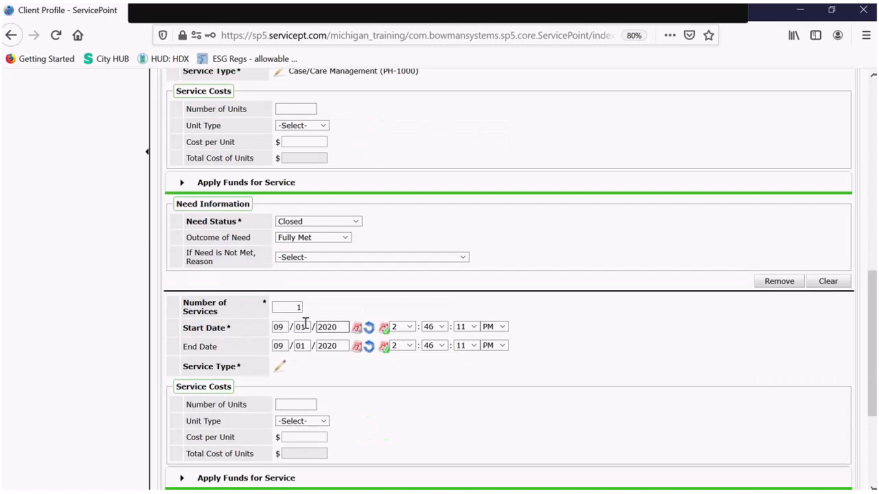
pyautogui.doubleClick(302, 328)
pyautogui.scroll(3, 320, 373)
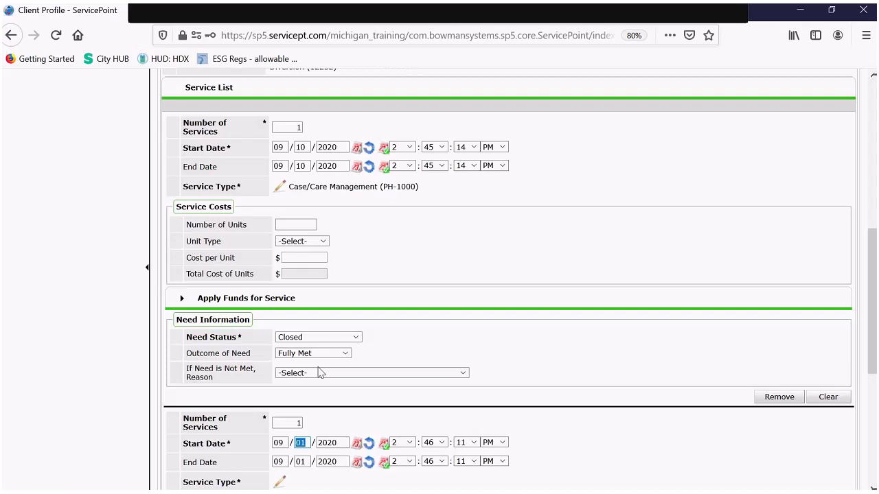
pyautogui.write('15')
pyautogui.press('Tab')
pyautogui.scroll(-1, 453, 309)
pyautogui.scroll(-2, 456, 308)
pyautogui.scroll(-1, 460, 308)
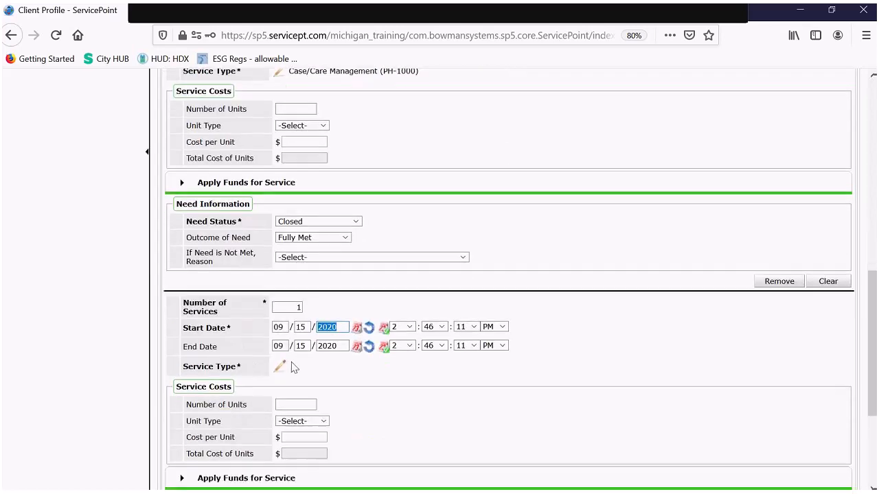
pyautogui.click(280, 366)
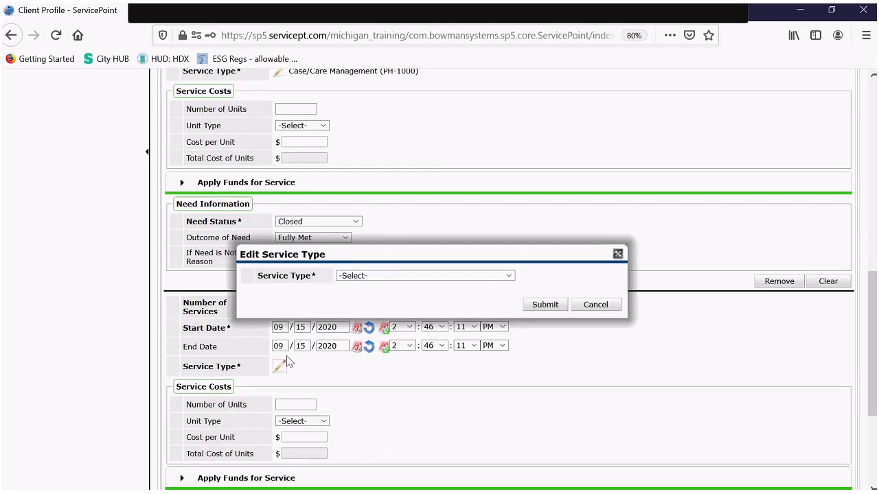
pyautogui.click(360, 278)
pyautogui.click(364, 301)
pyautogui.click(535, 307)
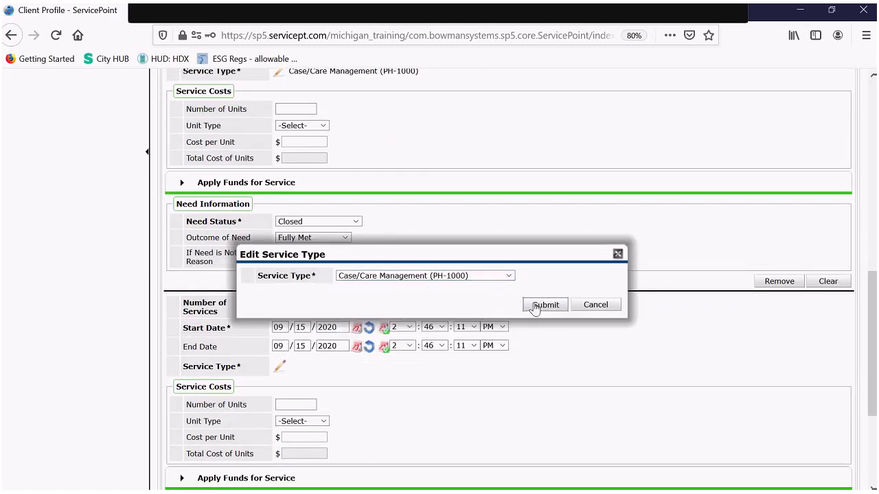
# - Set the second service's need status to Closed and outcome to Fully Met, then save and exit
pyautogui.scroll(-3, 535, 308)
pyautogui.scroll(-2, 535, 305)
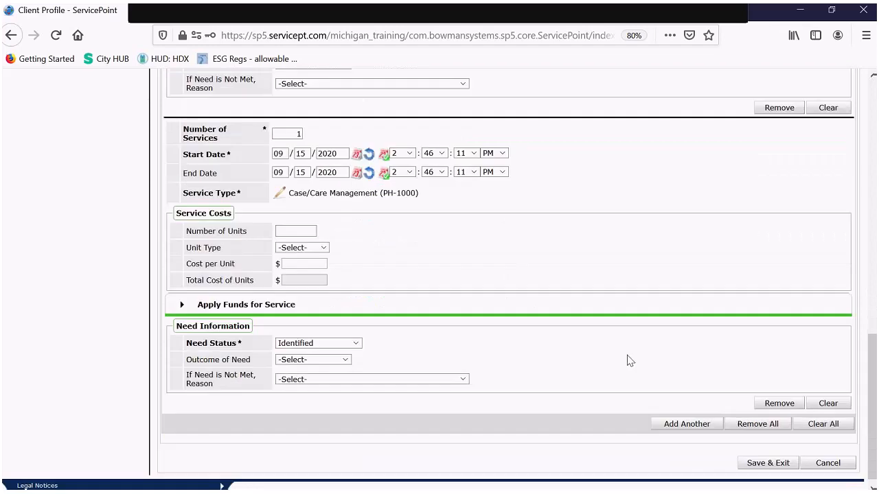
pyautogui.click(322, 345)
pyautogui.click(319, 368)
pyautogui.click(318, 360)
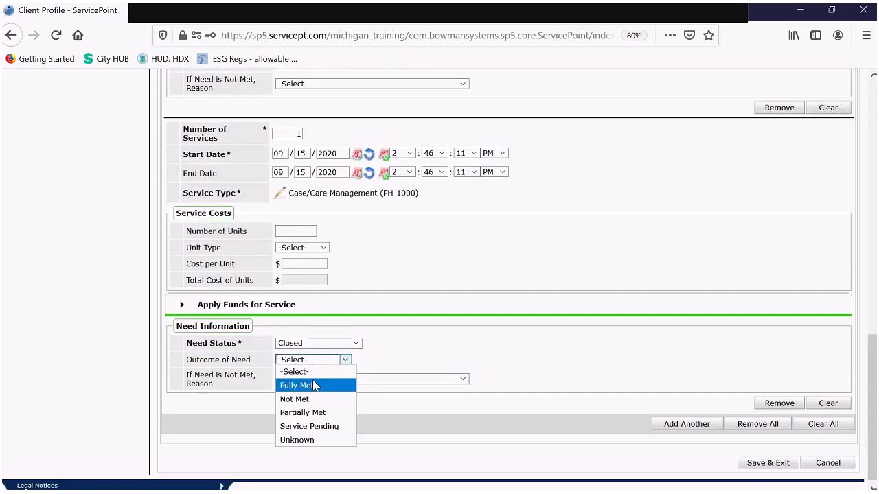
pyautogui.click(313, 386)
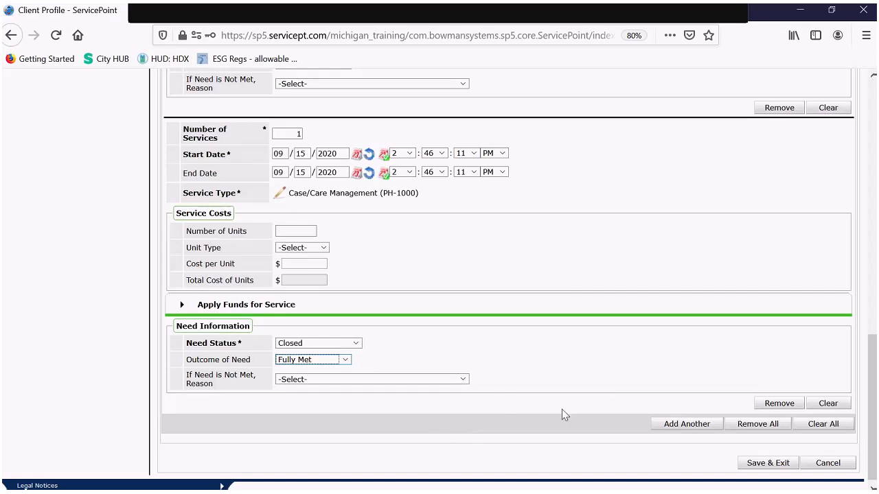
pyautogui.click(759, 464)
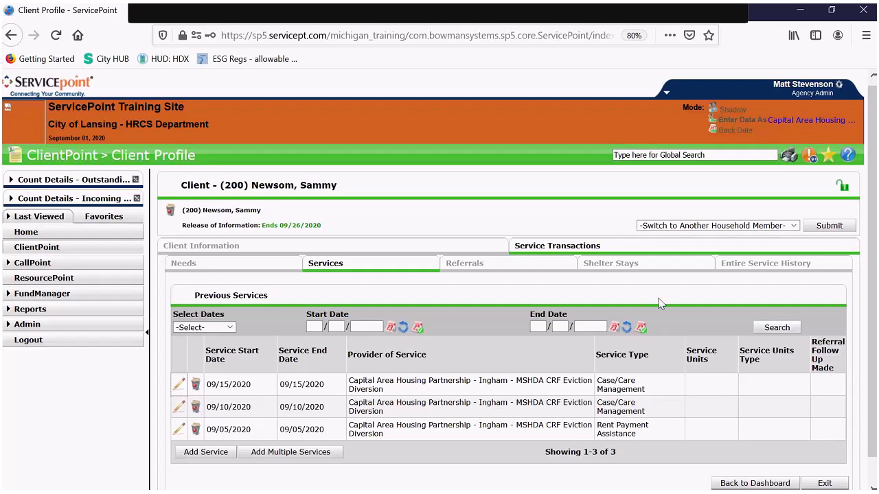
# - Return to Client Information and open the exit data for the MSHDA CRF Eviction Diversion entry
pyautogui.click(220, 251)
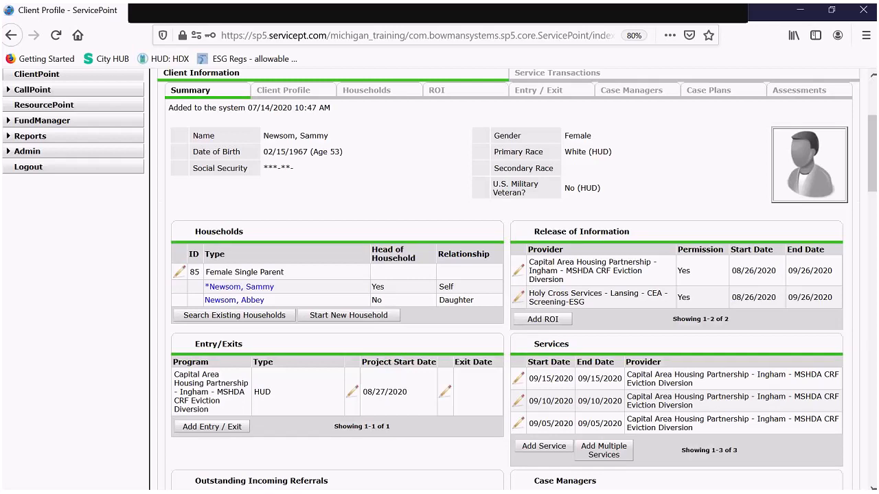
pyautogui.scroll(-1, 447, 262)
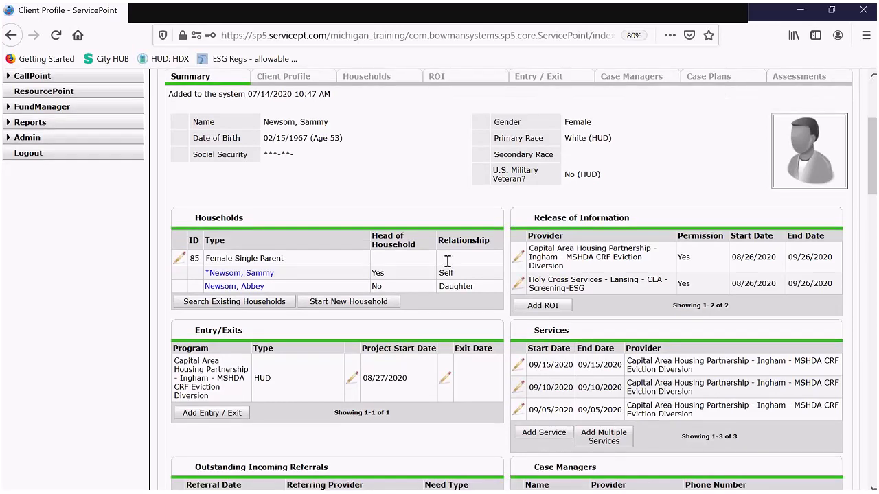
pyautogui.scroll(-3, 447, 262)
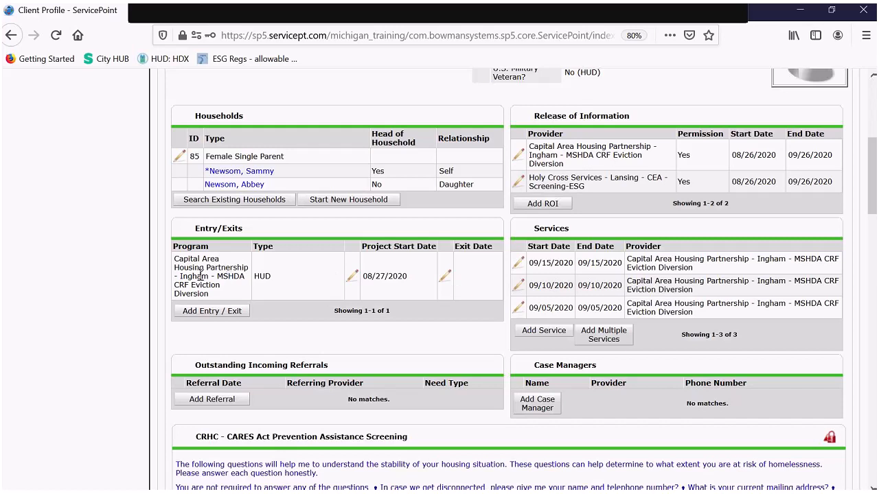
pyautogui.moveTo(174, 286); pyautogui.dragTo(270, 293)
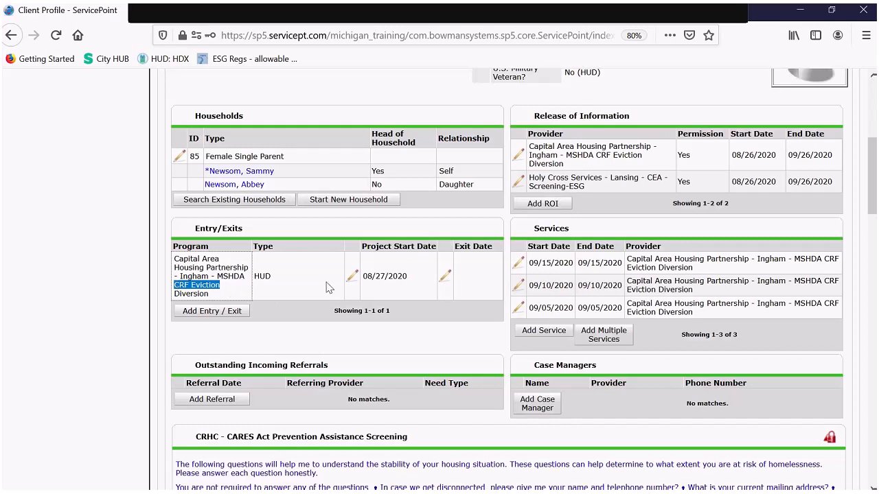
pyautogui.click(444, 277)
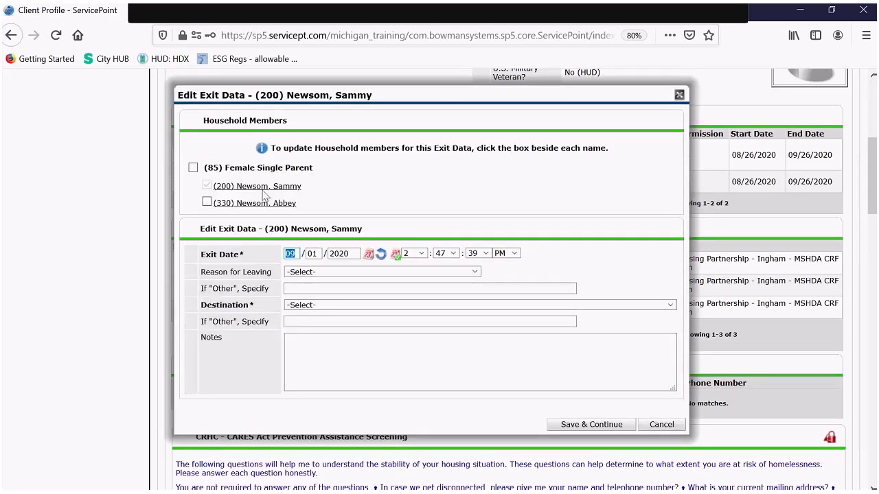
# - Include the second household member in the exit and change the exit day to 30
pyautogui.click(208, 203)
pyautogui.scroll(2, 312, 211)
pyautogui.scroll(1, 289, 216)
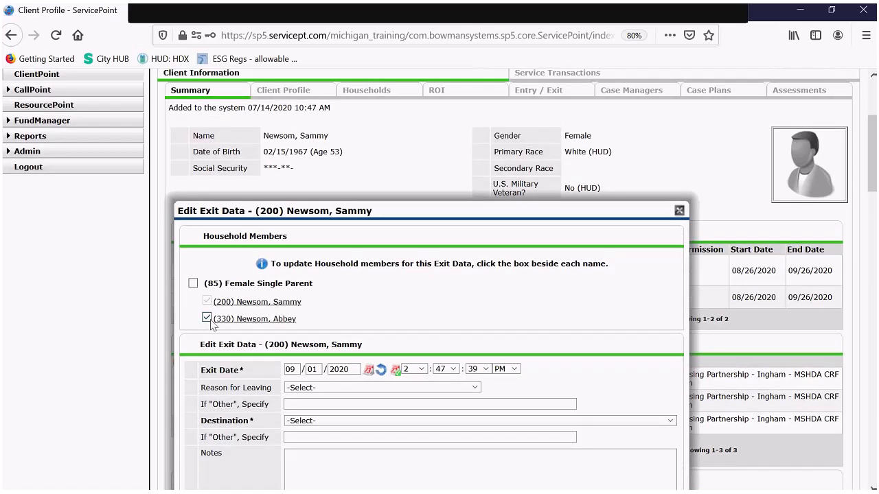
pyautogui.scroll(-1, 362, 282)
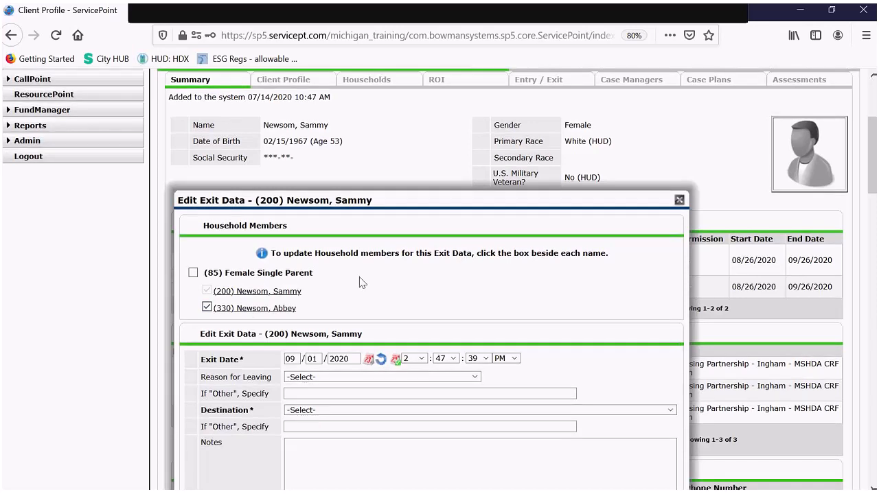
pyautogui.scroll(-3, 362, 282)
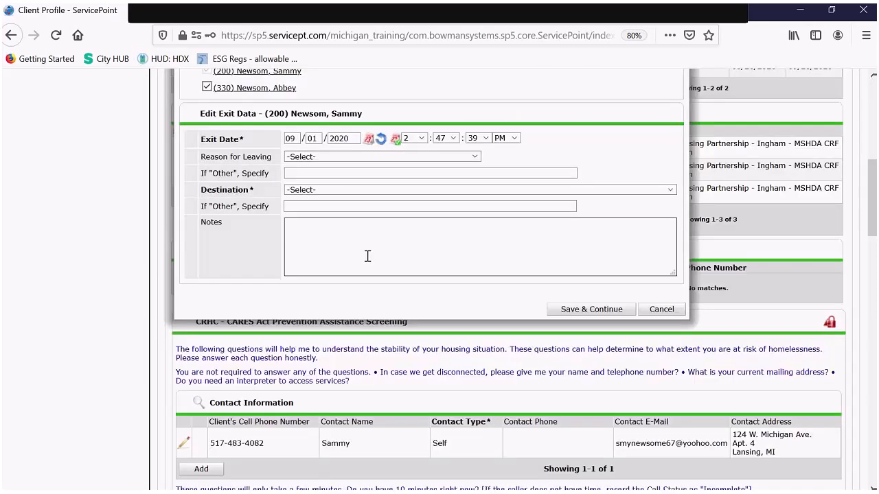
pyautogui.doubleClick(312, 137)
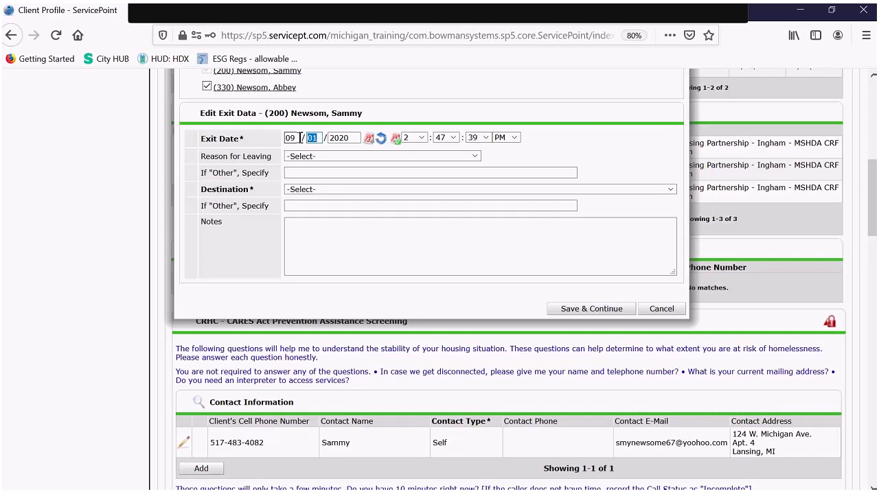
pyautogui.write('30')
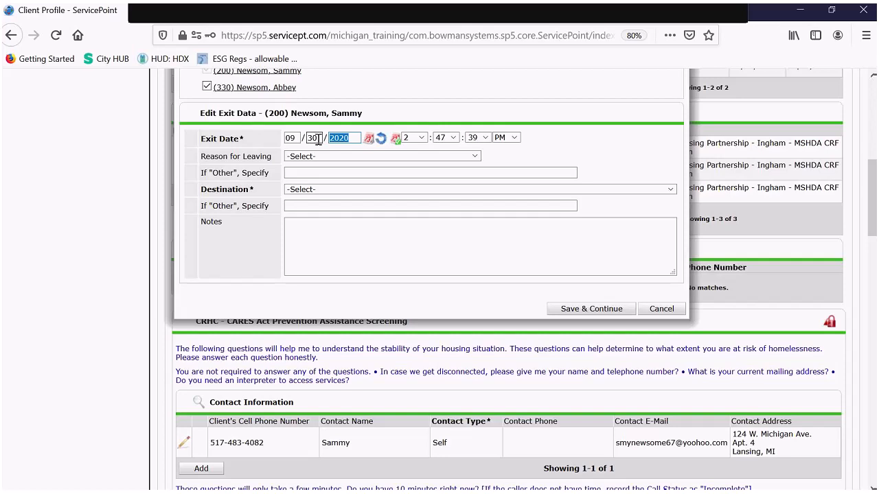
# - Choose Completed program as the reason for leaving and browse destinations without picking one
pyautogui.click(366, 156)
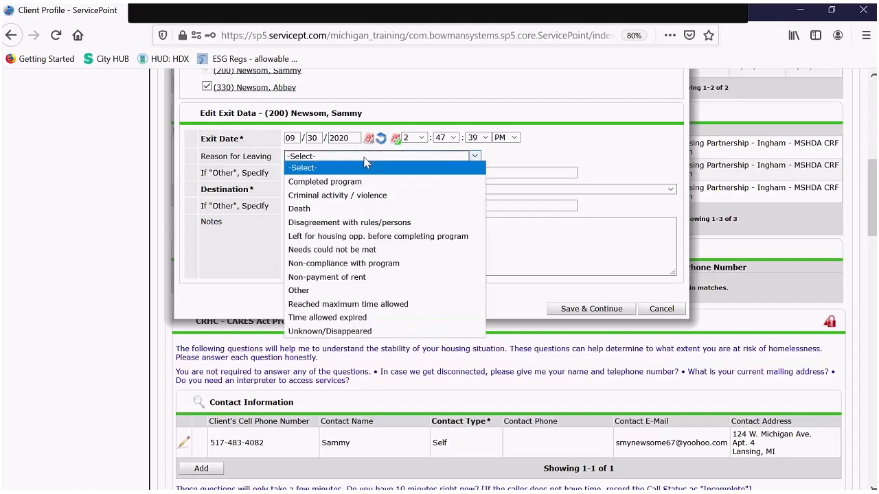
pyautogui.click(325, 181)
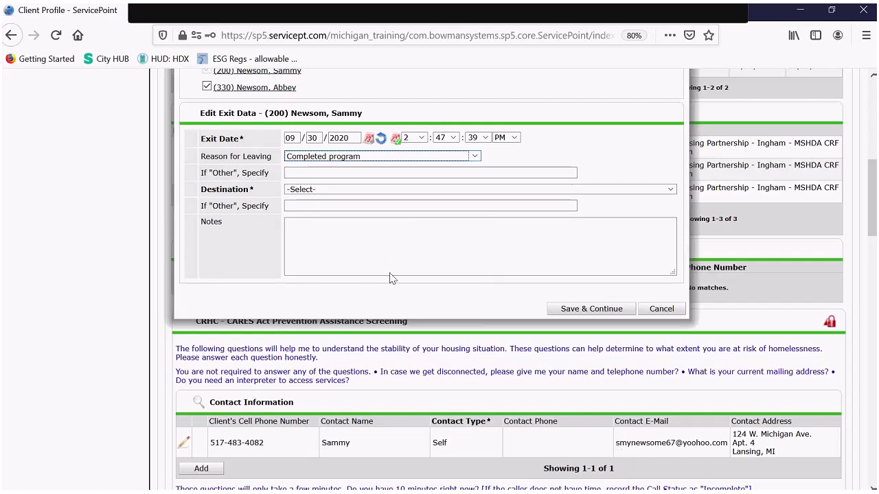
pyautogui.click(416, 192)
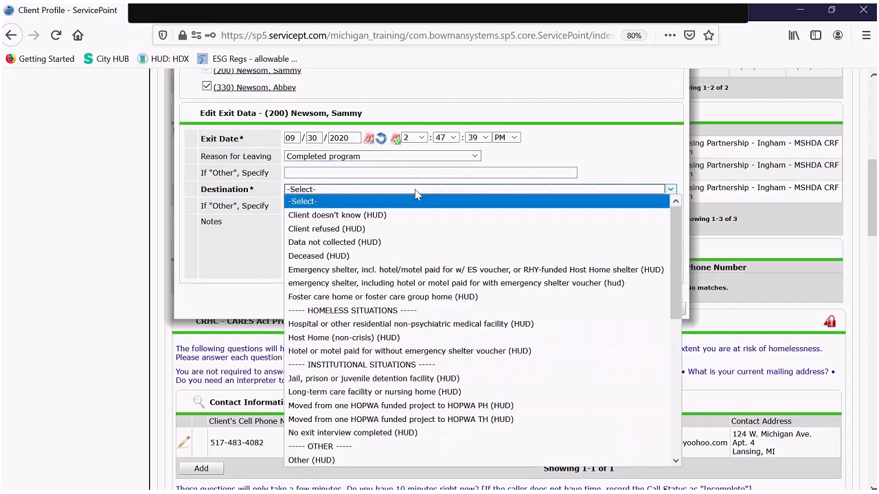
pyautogui.scroll(-7, 440, 194)
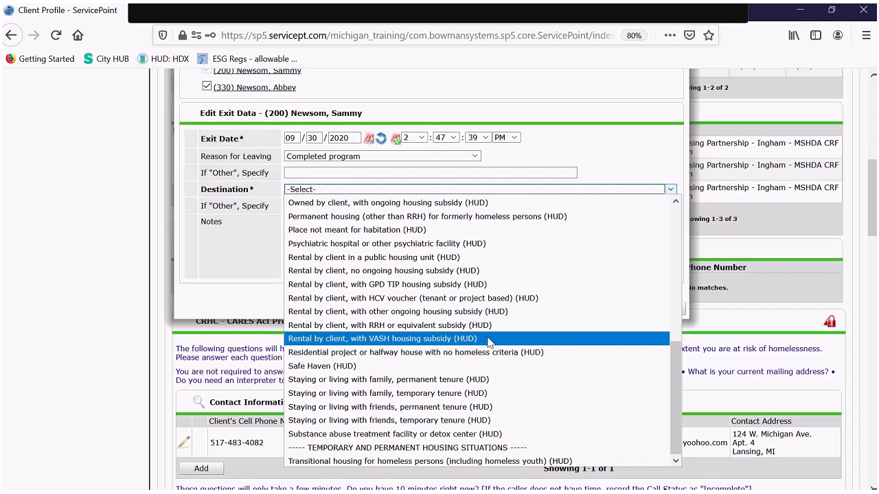
pyautogui.scroll(1, 535, 265)
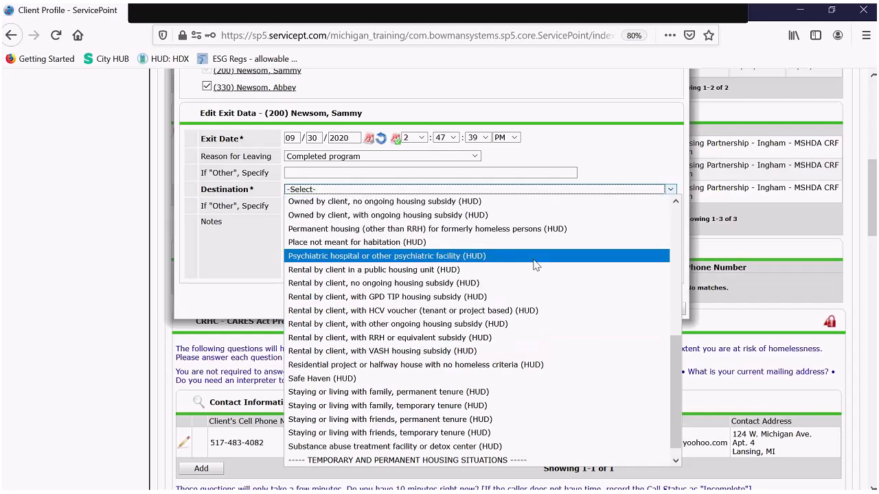
pyautogui.click(593, 139)
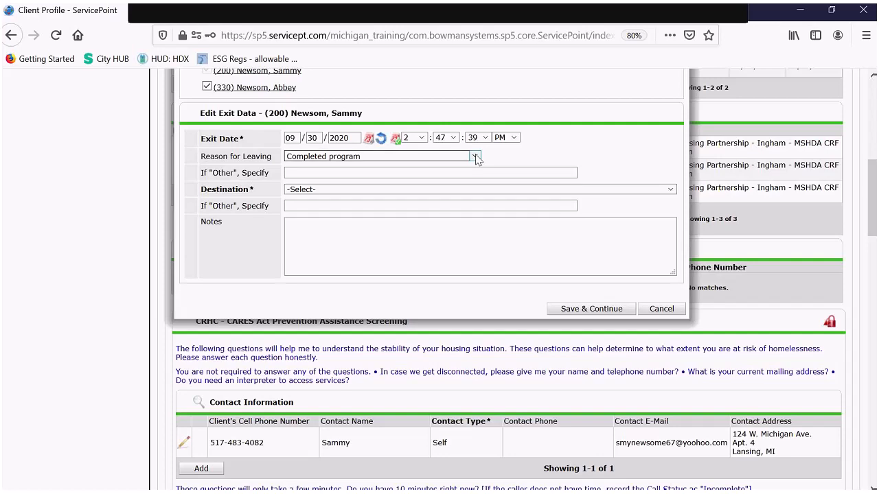
# - Try Needs could not be met as the reason for leaving and browse destinations again
pyautogui.scroll(3, 476, 158)
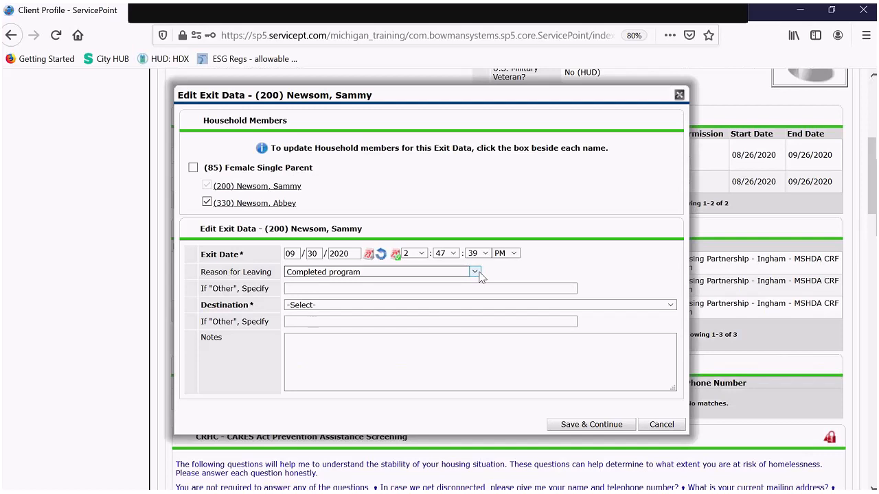
pyautogui.click(475, 272)
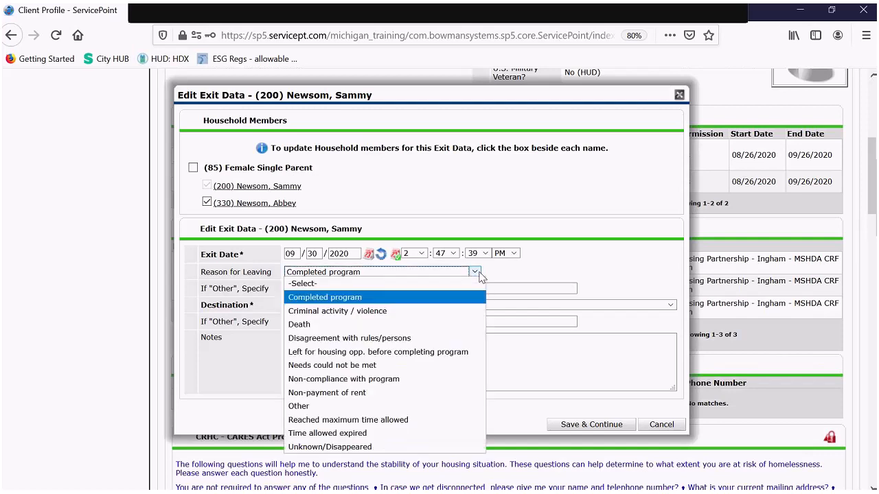
pyautogui.click(439, 370)
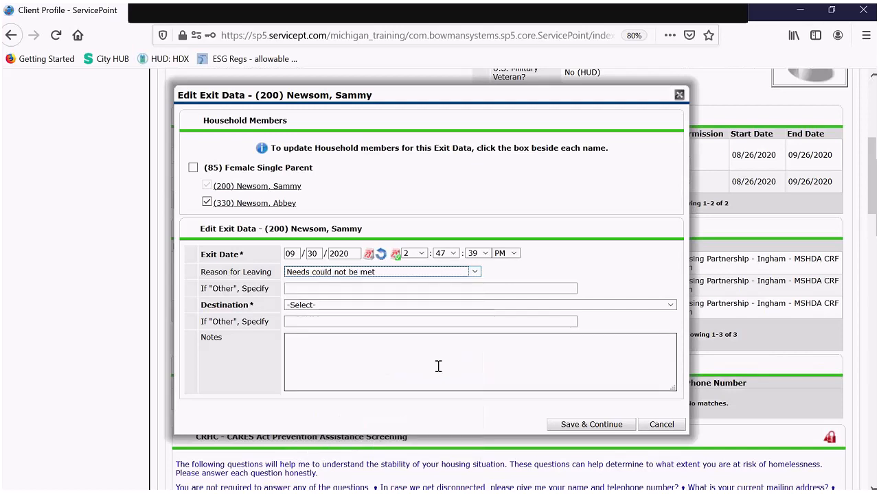
pyautogui.click(453, 310)
pyautogui.scroll(-3, 546, 190)
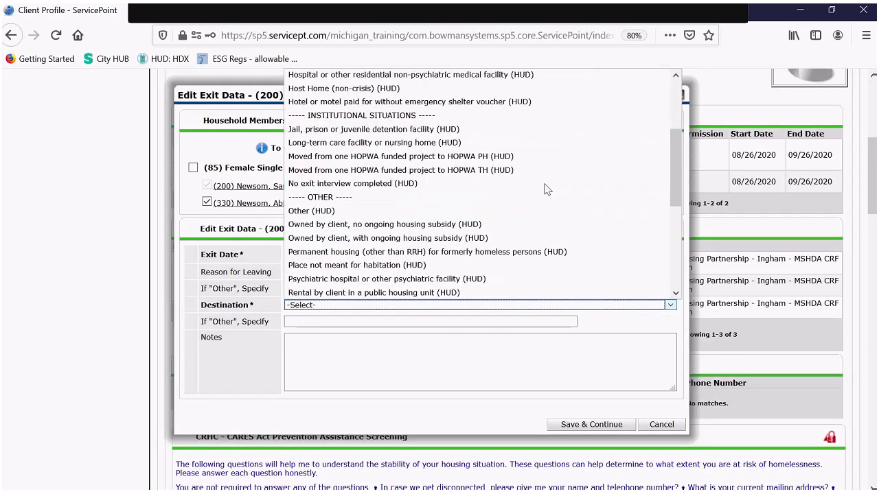
pyautogui.scroll(-3, 546, 190)
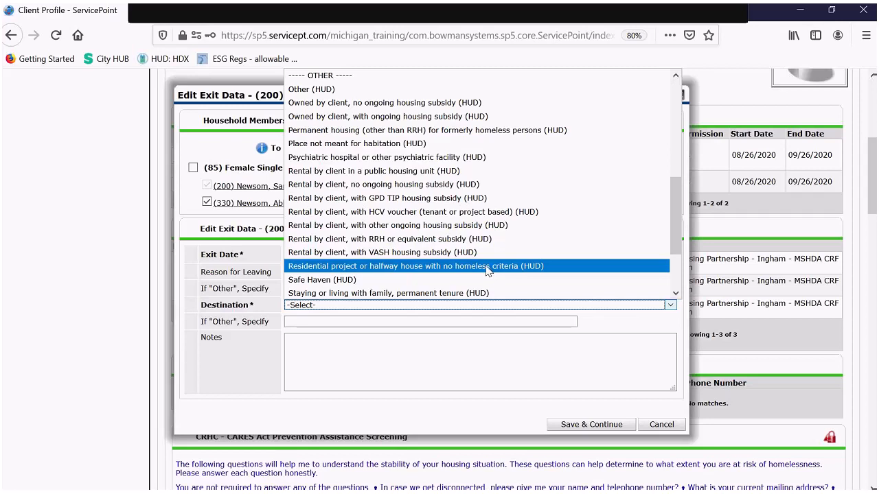
pyautogui.click(448, 323)
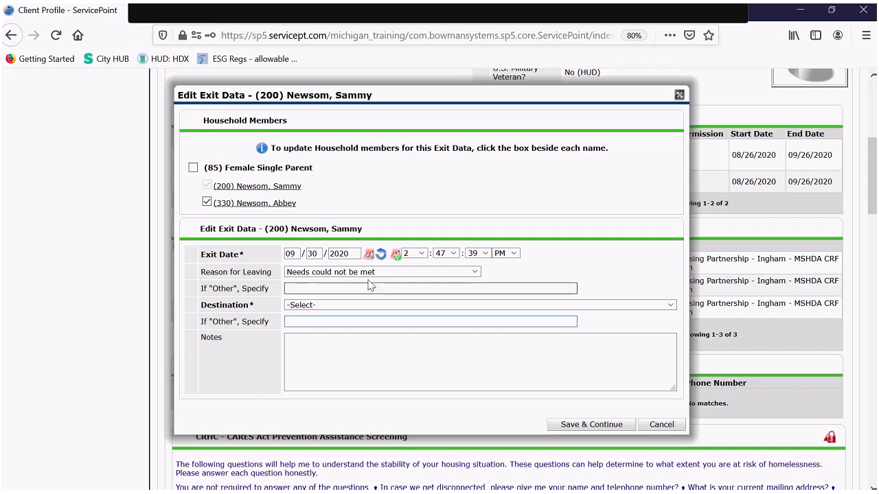
# - Restore Completed program and set destination to Rental by client, no ongoing housing subsidy (HUD)
pyautogui.click(347, 273)
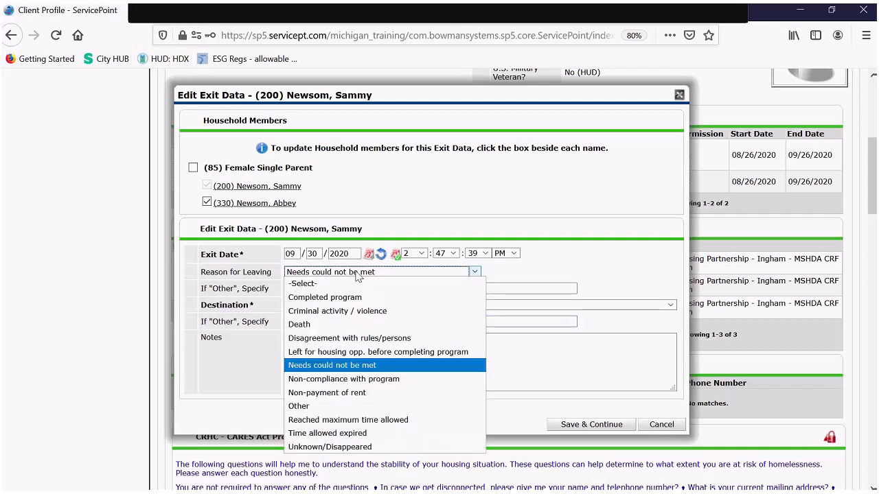
pyautogui.click(317, 299)
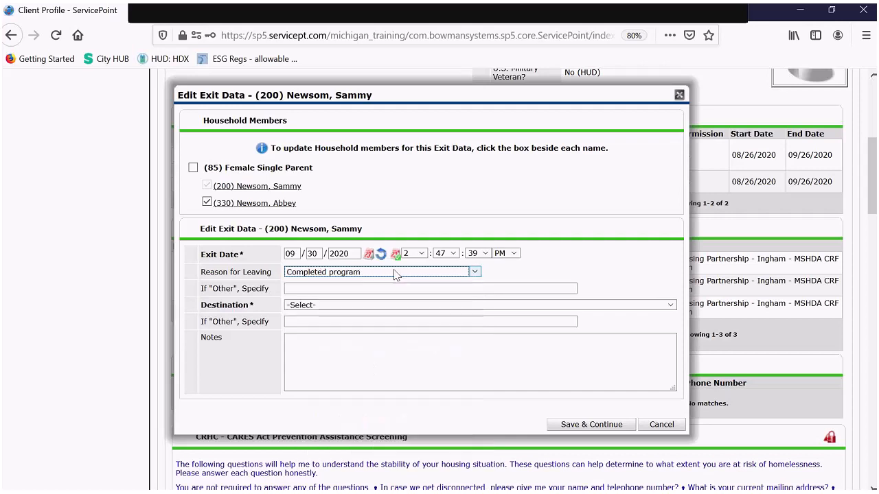
pyautogui.click(345, 305)
pyautogui.scroll(-5, 461, 154)
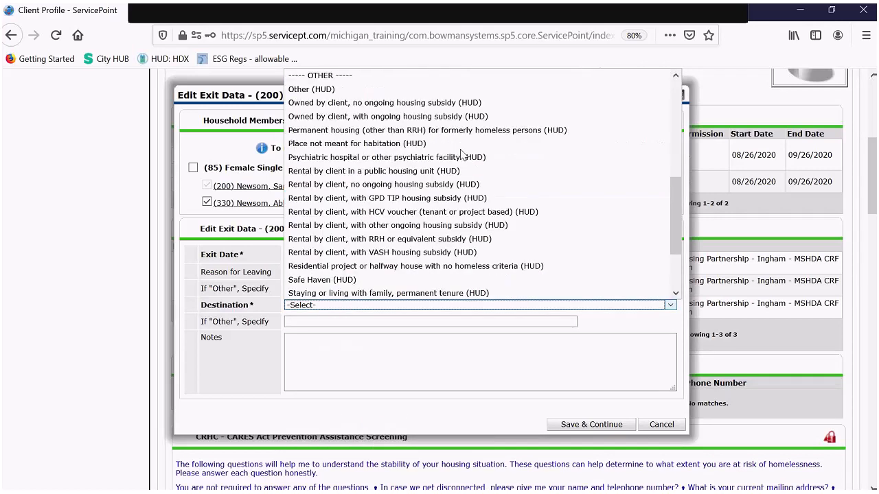
pyautogui.click(410, 185)
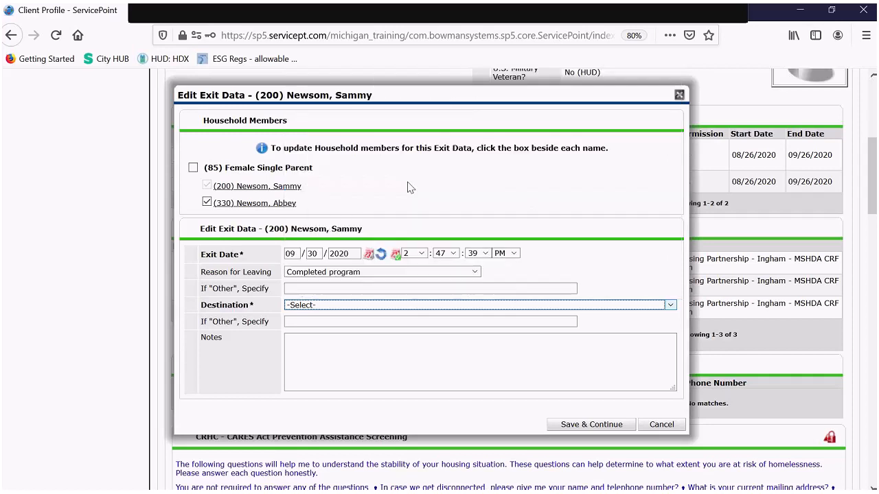
# - Save the exit data for both members and switch to the Entry Assessment
pyautogui.click(579, 425)
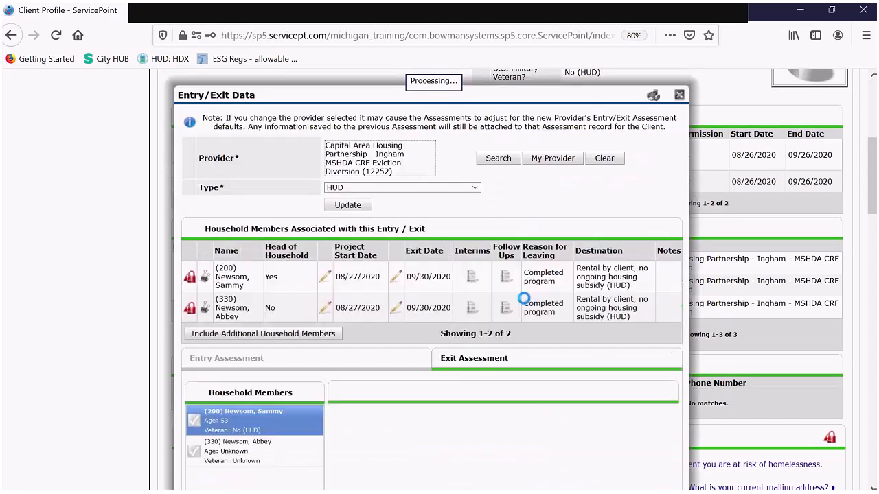
pyautogui.scroll(-5, 528, 300)
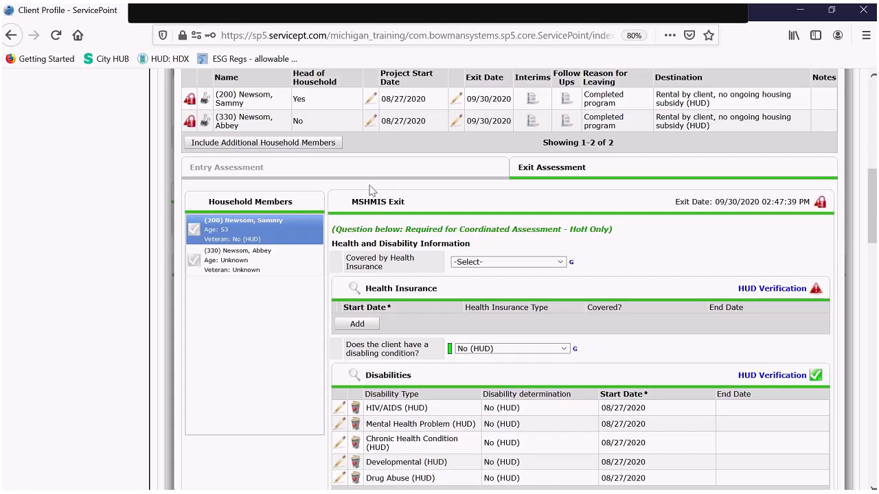
pyautogui.click(331, 176)
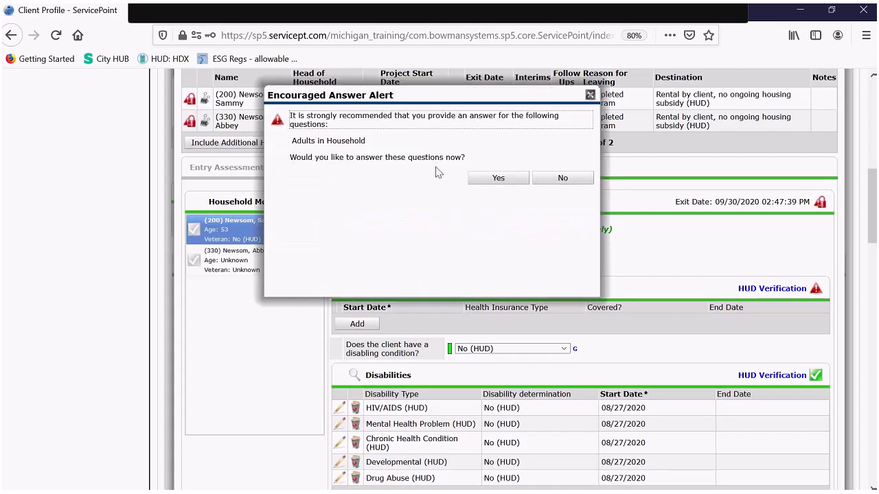
pyautogui.click(504, 181)
# - Skip the recommended-questions alert and leave the referral outcome unanswered
pyautogui.click(245, 171)
pyautogui.click(563, 178)
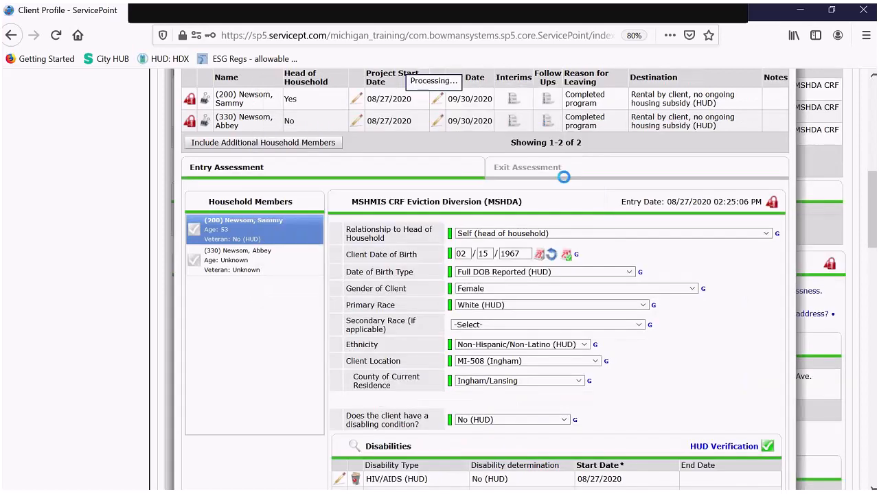
pyautogui.scroll(-1, 562, 177)
pyautogui.scroll(-20, 546, 181)
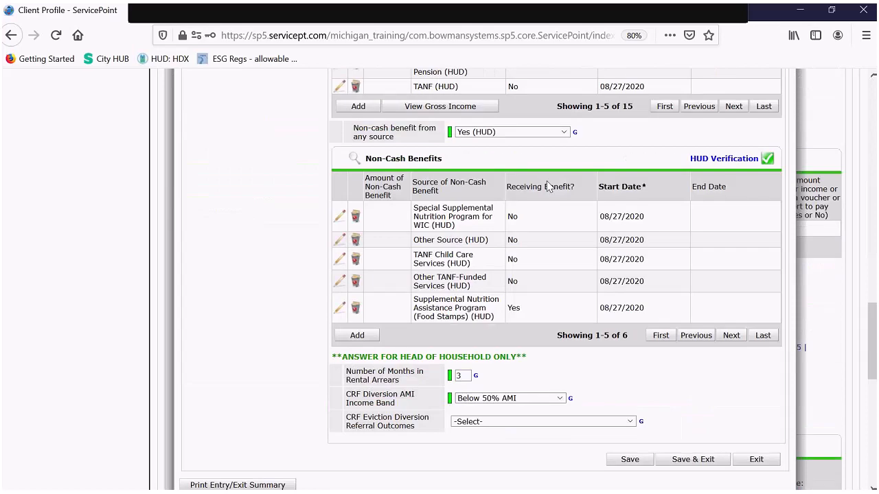
pyautogui.scroll(2, 346, 187)
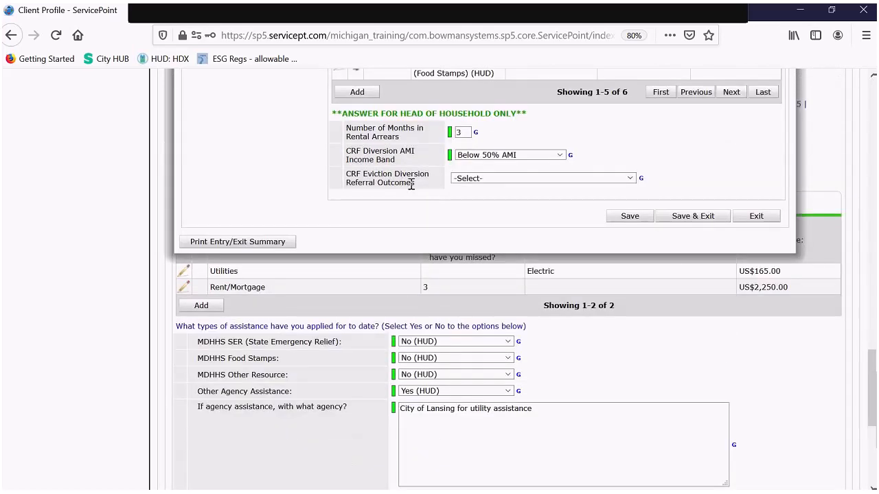
pyautogui.click(540, 180)
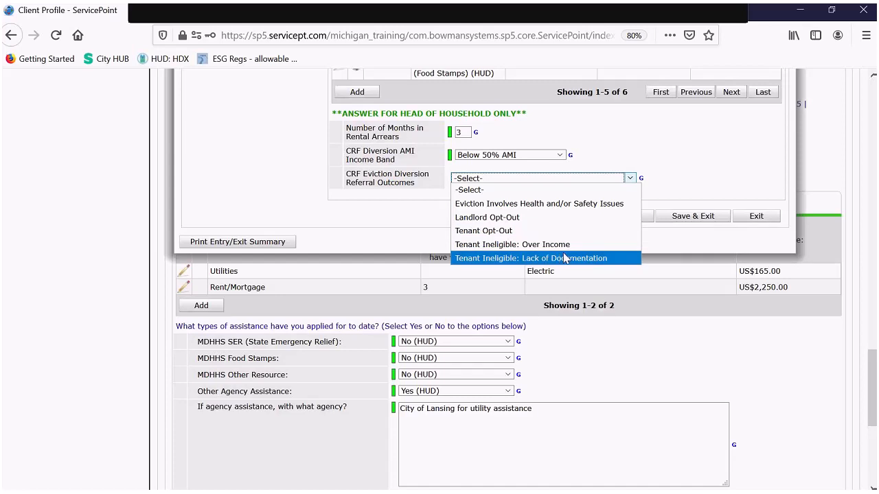
pyautogui.click(614, 194)
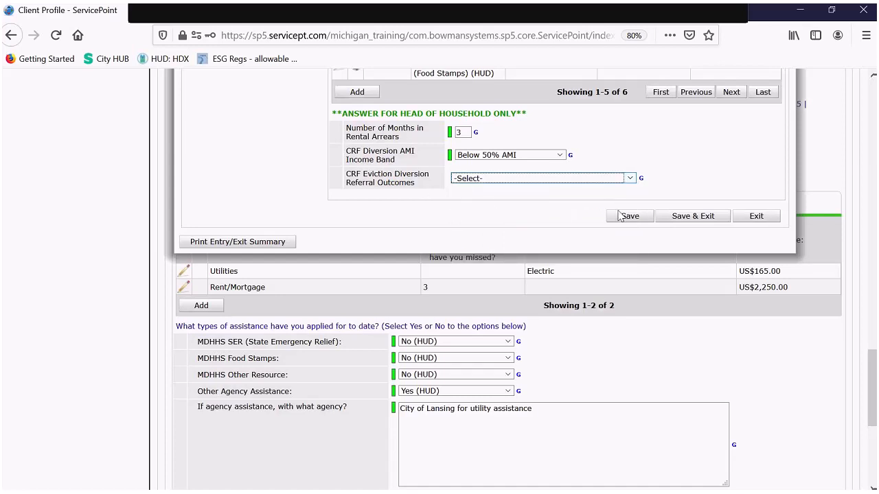
pyautogui.scroll(5, 522, 208)
pyautogui.scroll(5, 539, 219)
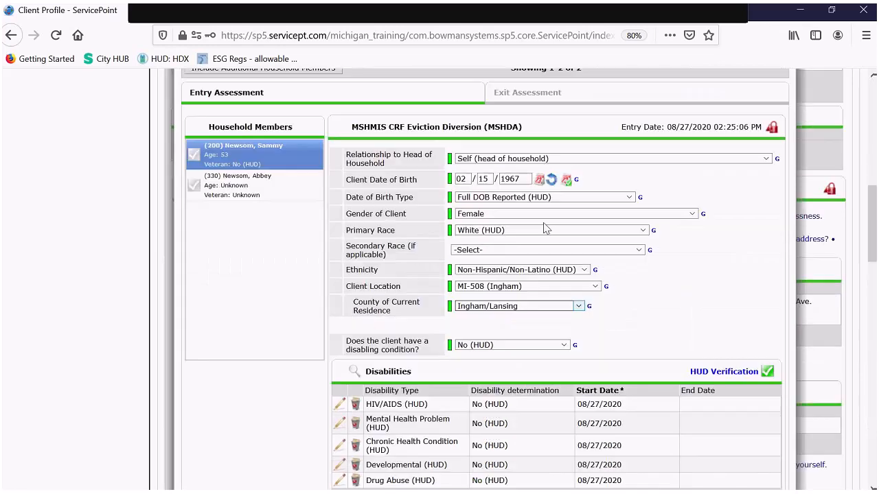
pyautogui.scroll(2, 542, 230)
# - Open the exit assessment and page to the last Monthly Income records, 11-15
pyautogui.click(570, 225)
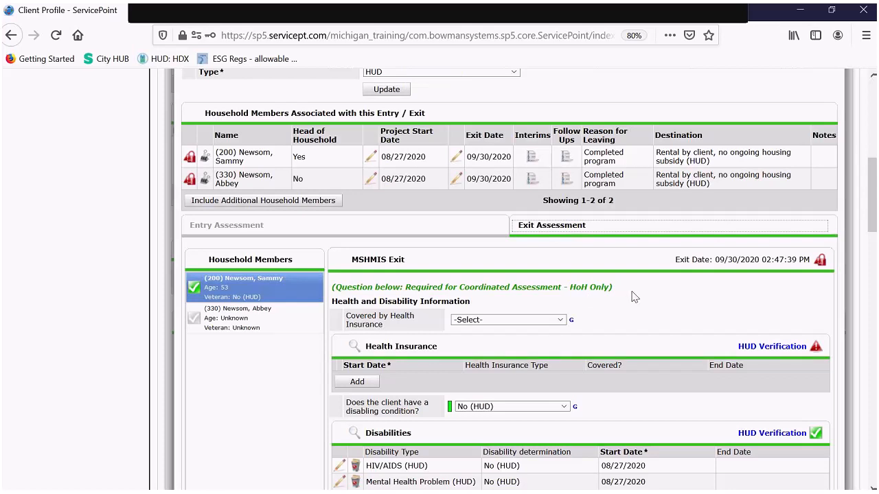
pyautogui.scroll(-2, 635, 292)
pyautogui.scroll(-2, 635, 288)
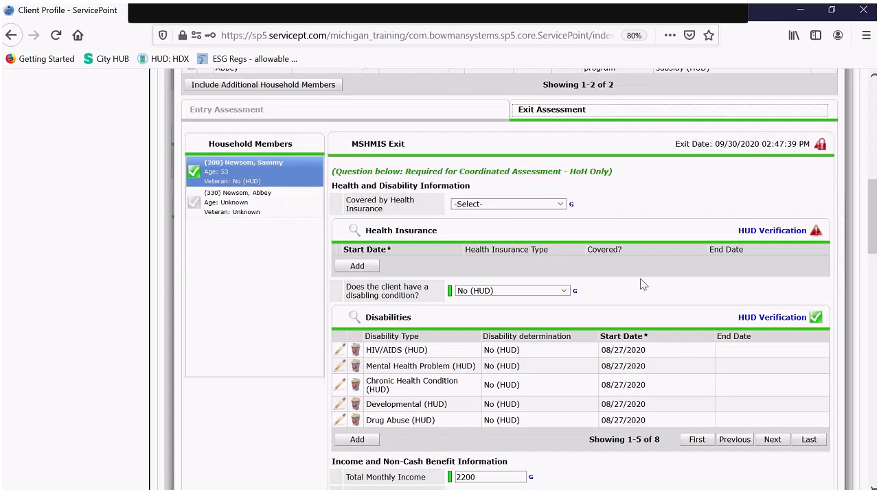
pyautogui.scroll(-2, 640, 283)
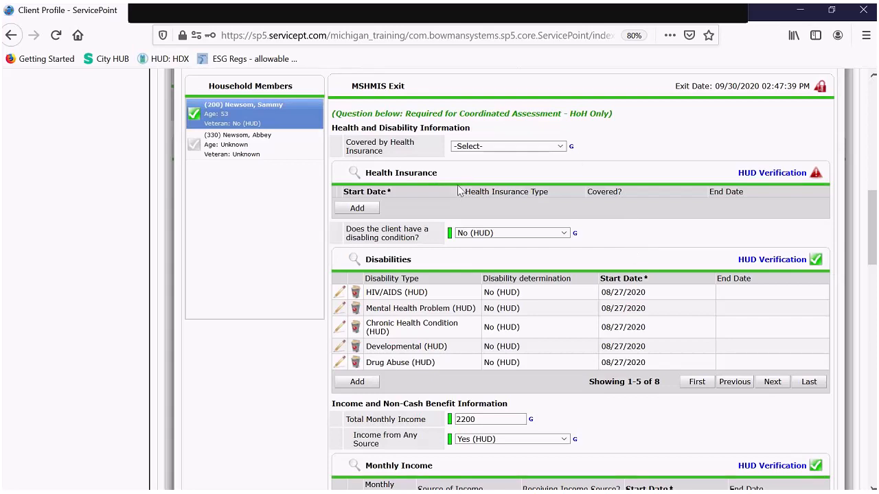
pyautogui.scroll(-1, 540, 192)
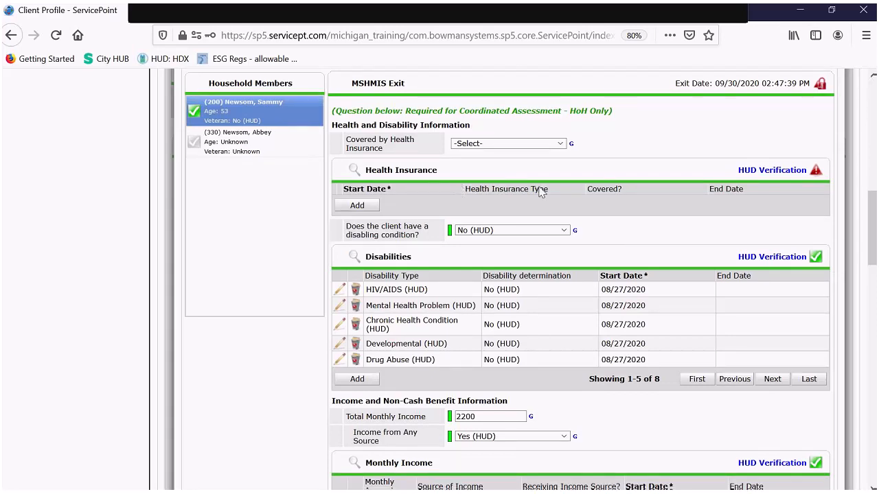
pyautogui.scroll(-5, 540, 192)
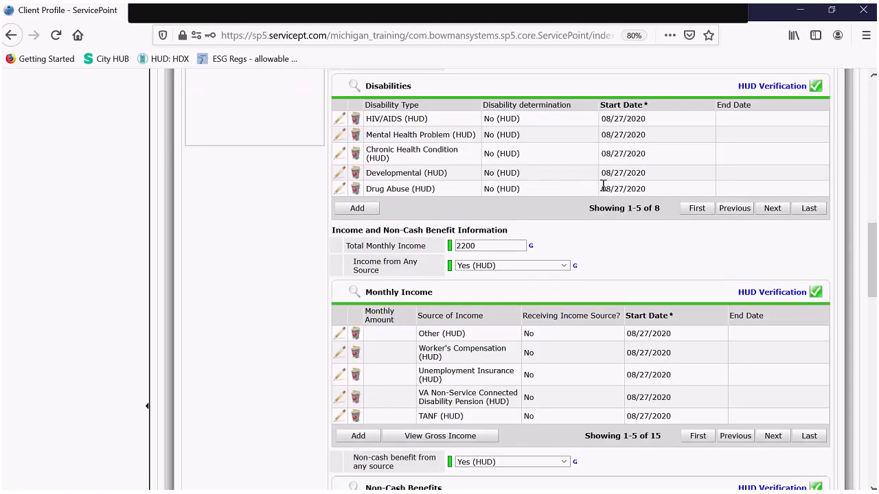
pyautogui.scroll(3, 377, 201)
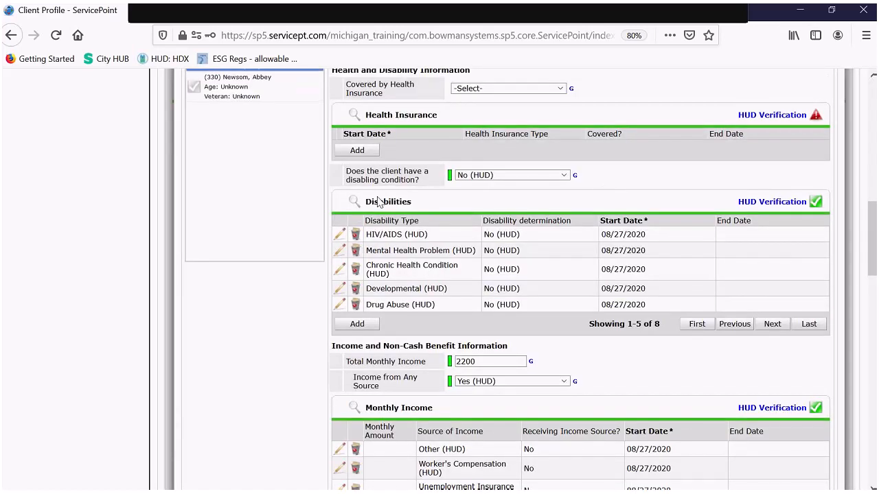
pyautogui.scroll(-1, 405, 224)
pyautogui.scroll(-4, 405, 223)
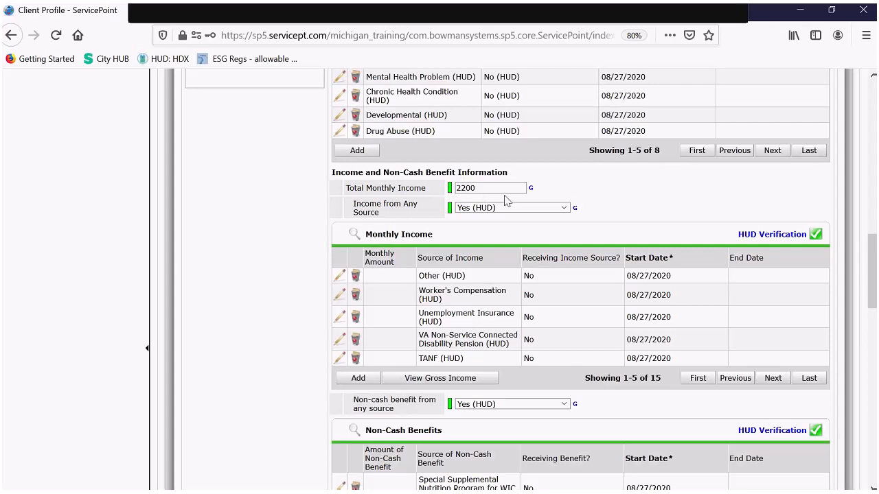
pyautogui.scroll(-3, 609, 239)
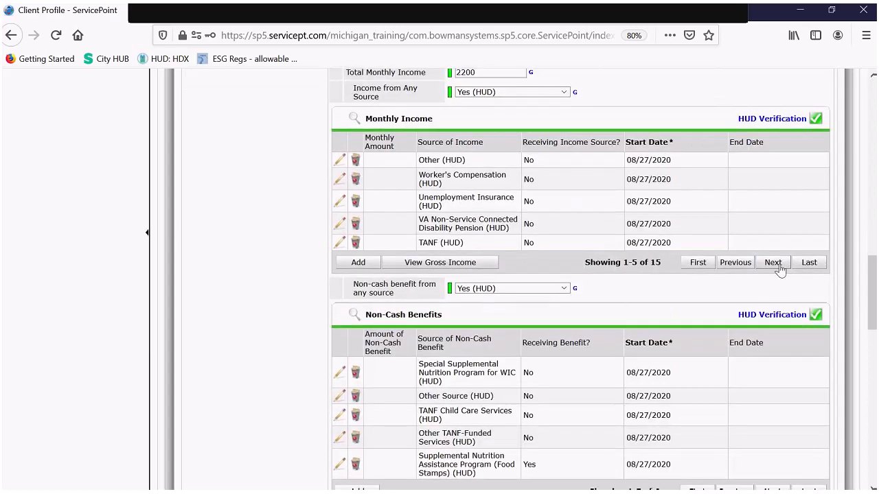
pyautogui.click(807, 265)
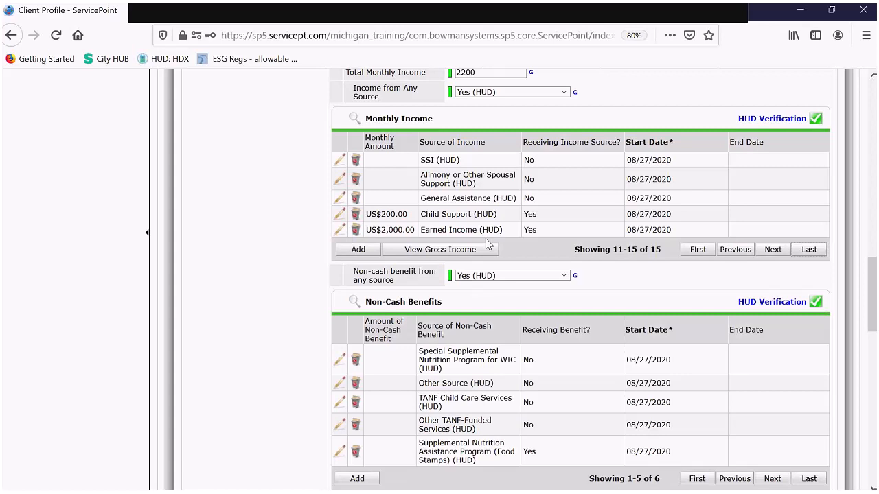
# - Enter end date 09/29/2020 on the $2,000 Earned Income record and save, adding another record
pyautogui.click(339, 231)
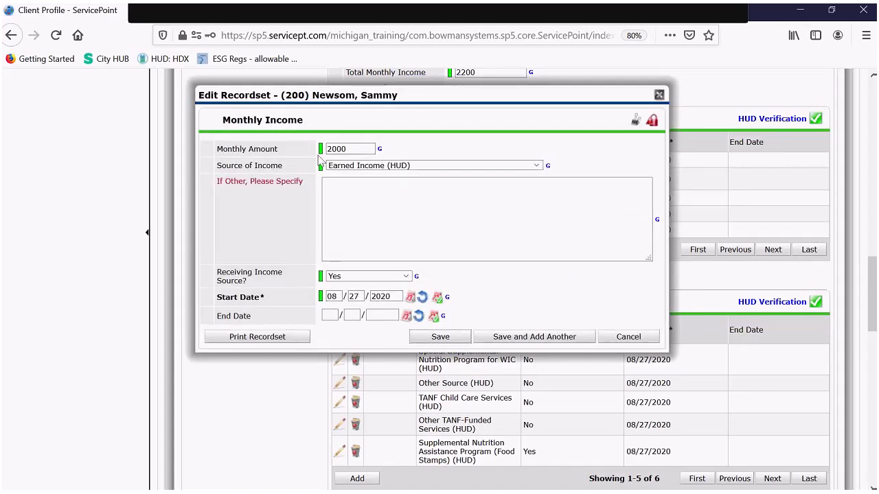
pyautogui.click(326, 317)
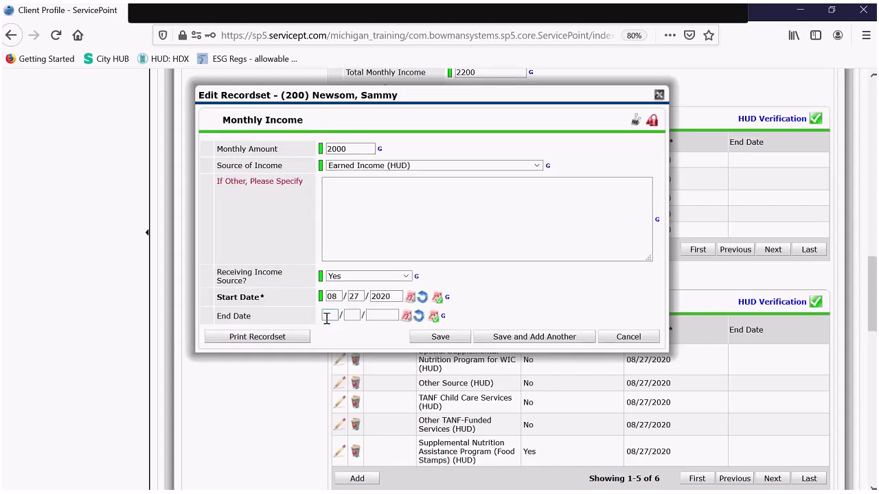
pyautogui.write('09/29/2020')
pyautogui.scroll(6, 490, 309)
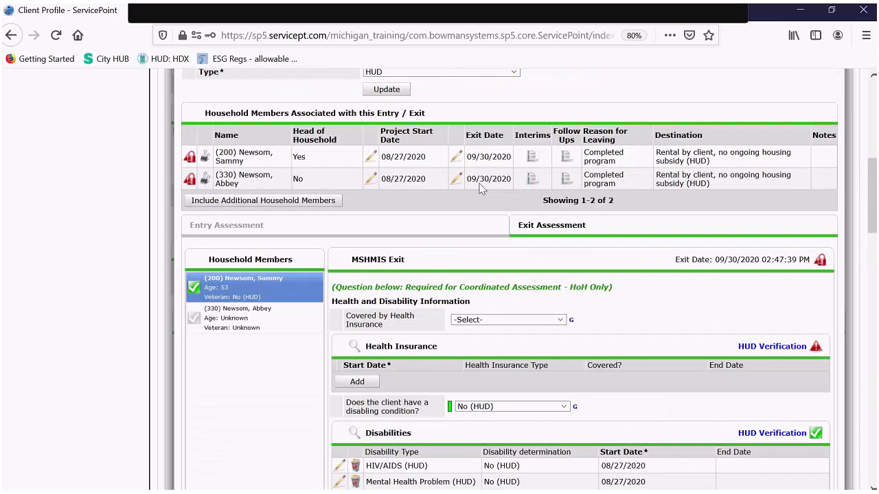
pyautogui.scroll(-6, 506, 218)
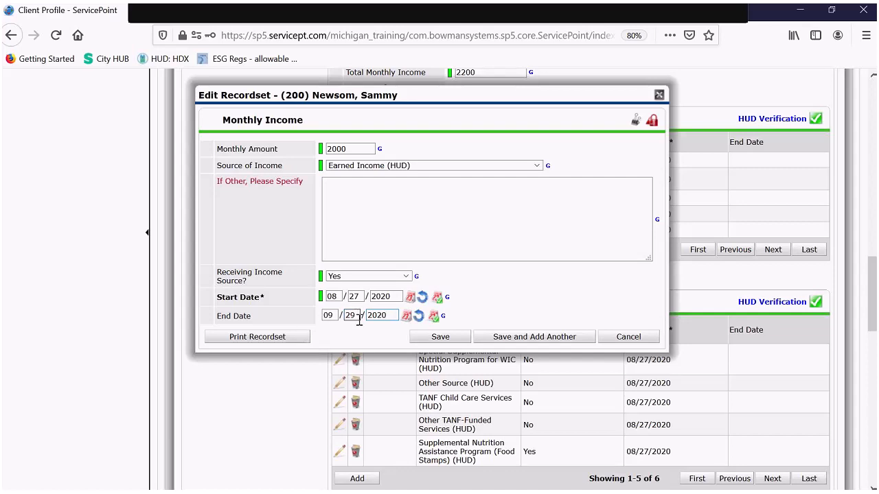
pyautogui.click(541, 337)
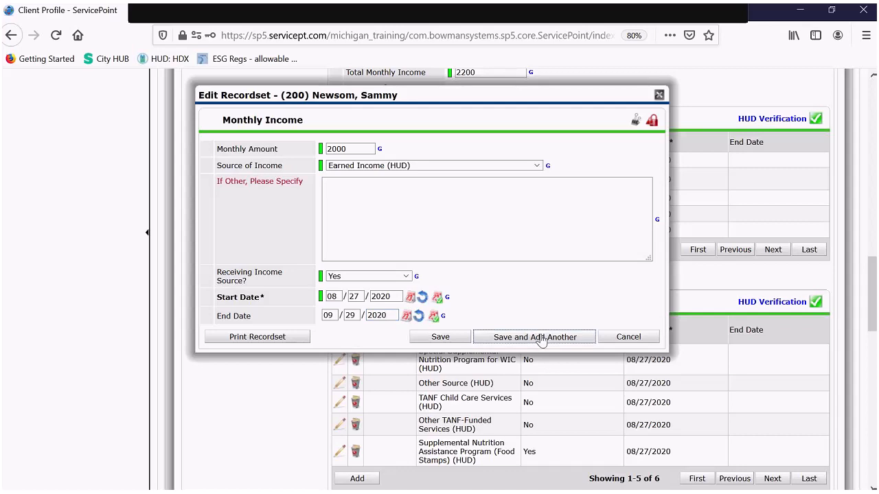
# - Save a $3,000 Earned Income (HUD) record, receiving income Yes, starting 09/30/2020
pyautogui.click(341, 148)
pyautogui.write('300')
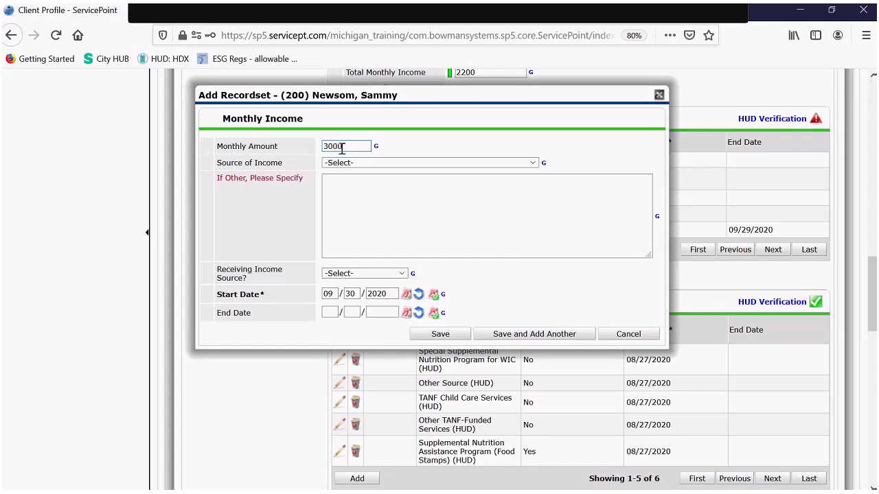
pyautogui.write('0')
pyautogui.click(363, 163)
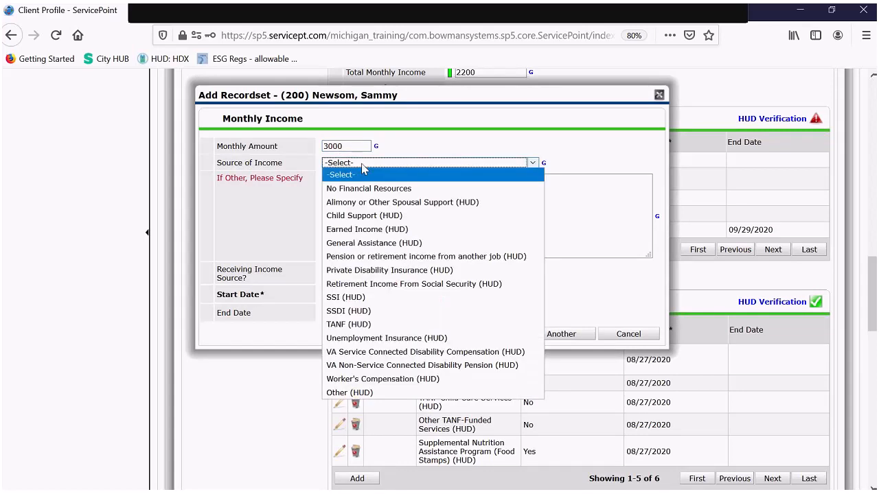
pyautogui.click(395, 234)
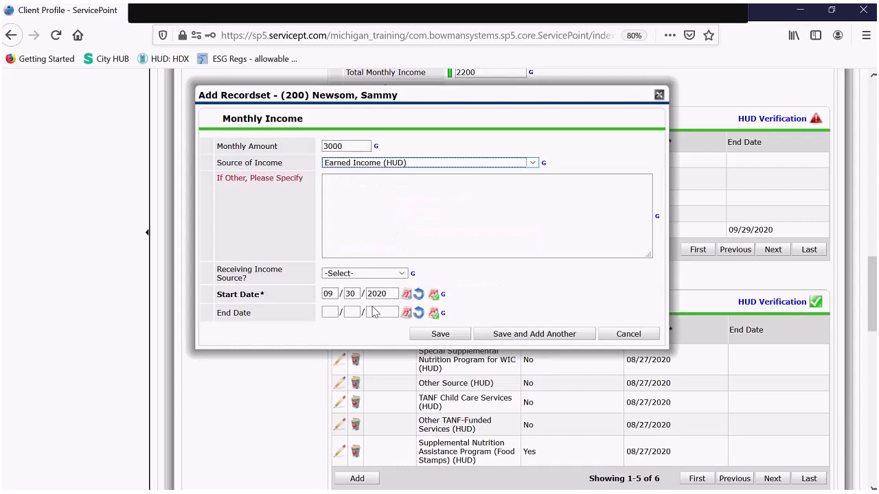
pyautogui.click(348, 275)
pyautogui.click(348, 299)
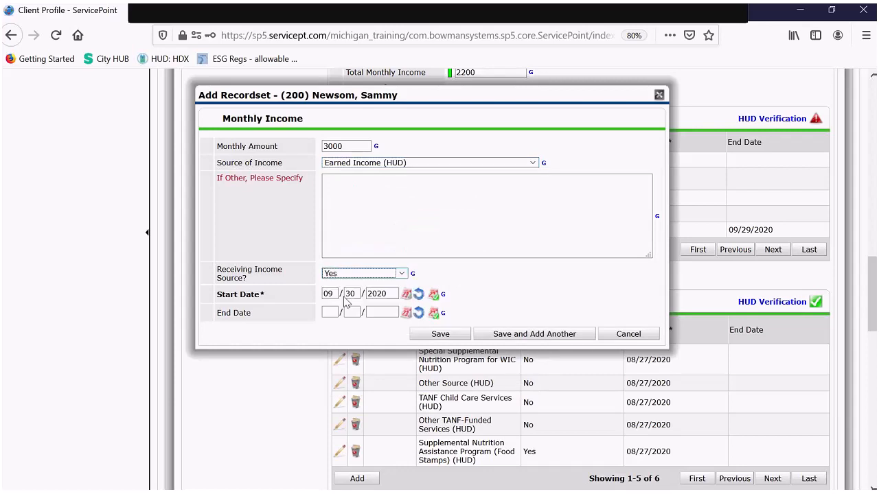
pyautogui.click(373, 294)
pyautogui.click(453, 337)
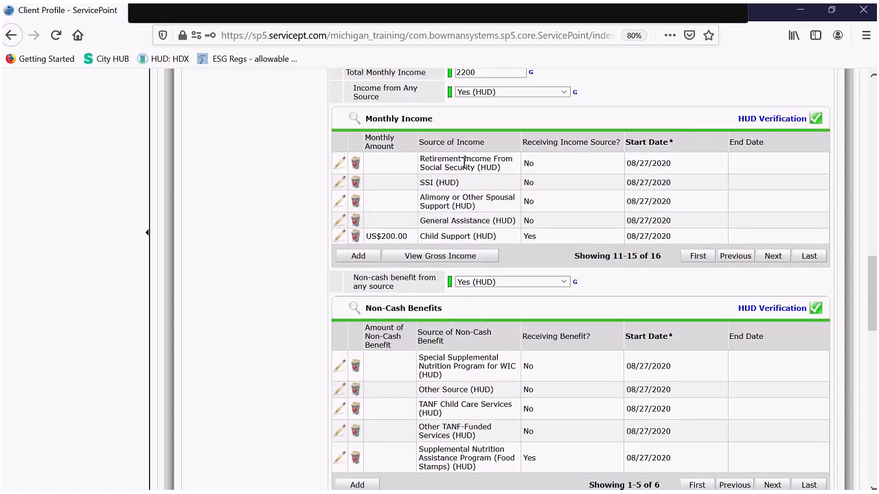
# - Change Total Monthly Income from 2200 to 3200, then list all monthly income records sorted by source
pyautogui.scroll(3, 462, 172)
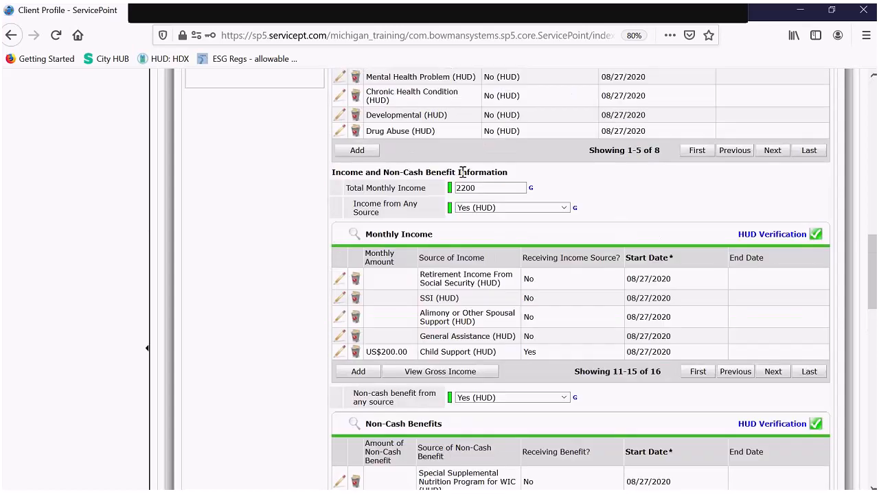
pyautogui.moveTo(461, 188); pyautogui.dragTo(441, 200)
pyautogui.write('3')
pyautogui.click(684, 210)
pyautogui.click(353, 235)
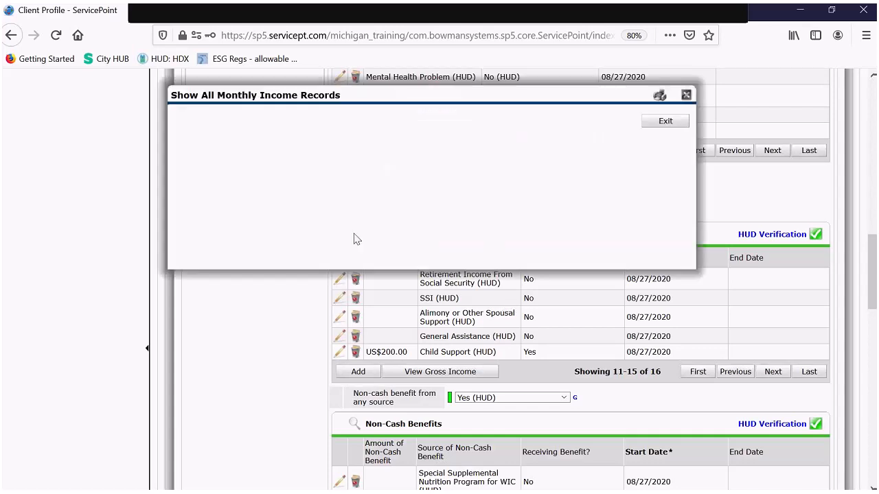
pyautogui.click(393, 147)
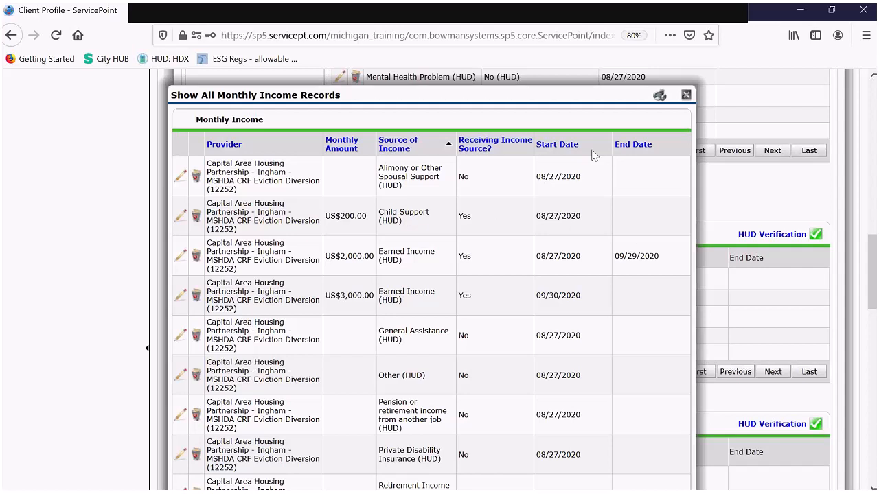
# - Close the full income records list and scroll through the exit assessment
pyautogui.click(685, 95)
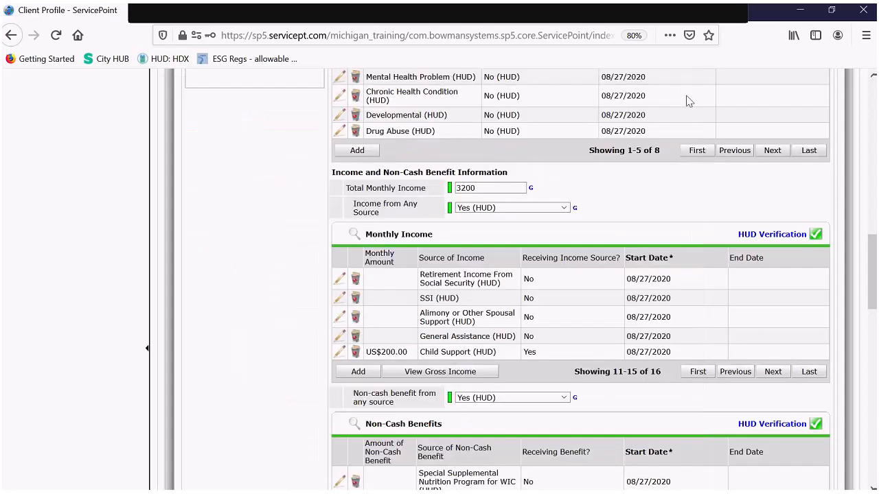
pyautogui.scroll(-1, 576, 245)
pyautogui.scroll(-2, 576, 245)
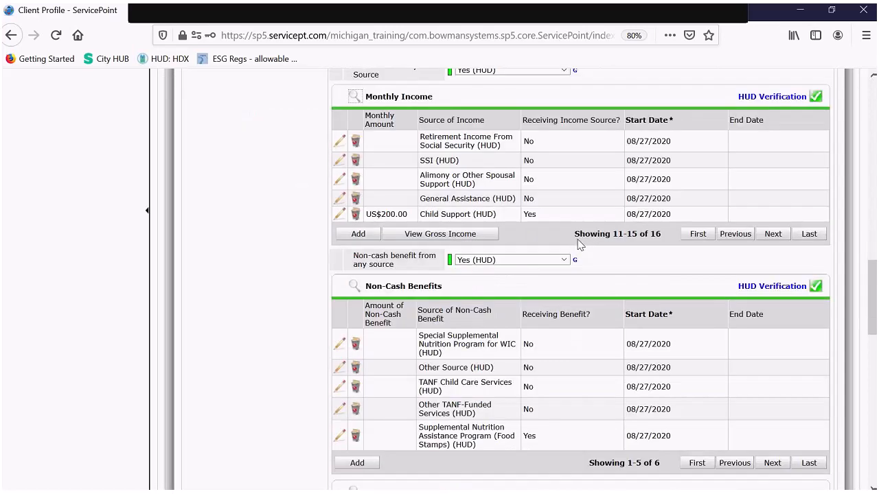
pyautogui.scroll(-6, 579, 245)
pyautogui.scroll(-4, 584, 242)
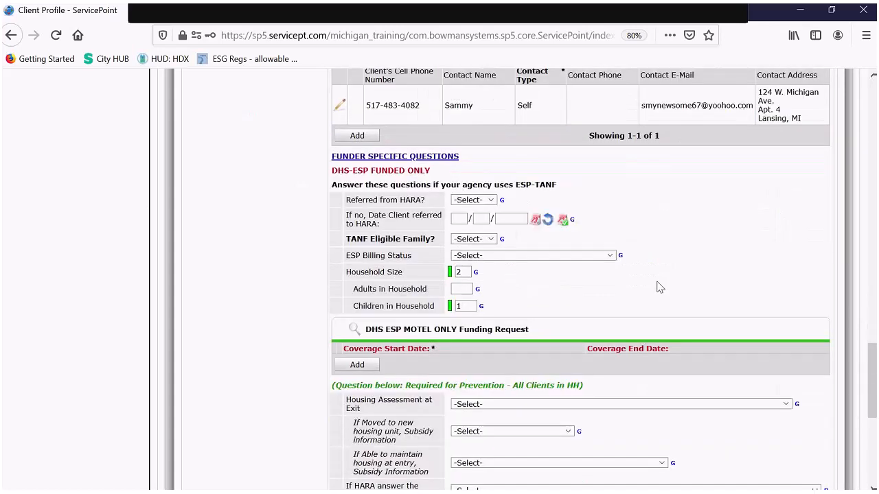
pyautogui.scroll(-1, 414, 212)
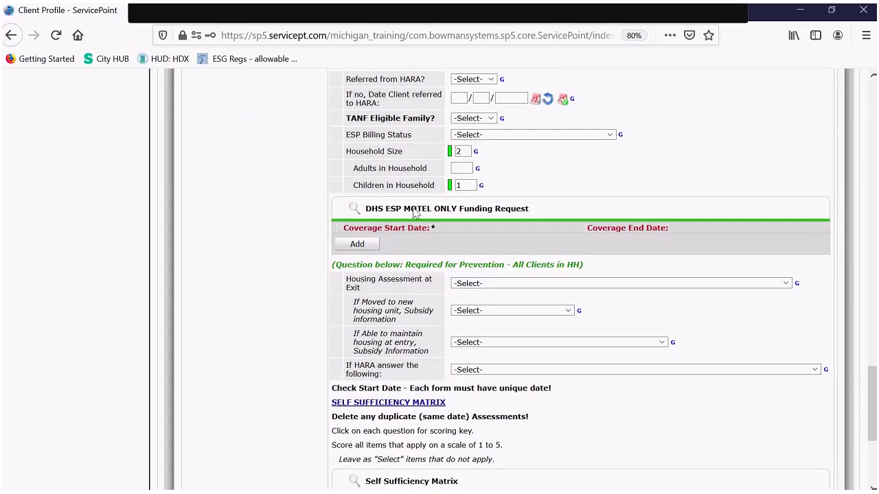
pyautogui.scroll(-3, 414, 212)
pyautogui.scroll(-1, 414, 213)
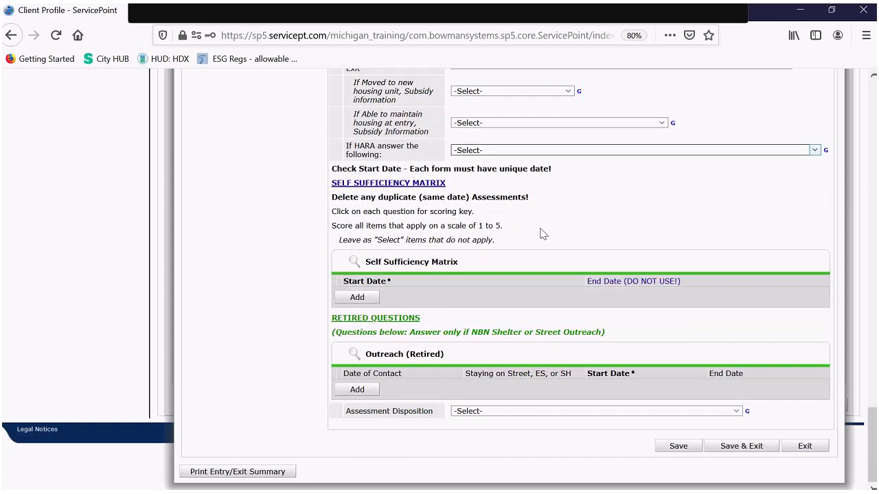
pyautogui.scroll(5, 585, 336)
pyautogui.scroll(6, 582, 340)
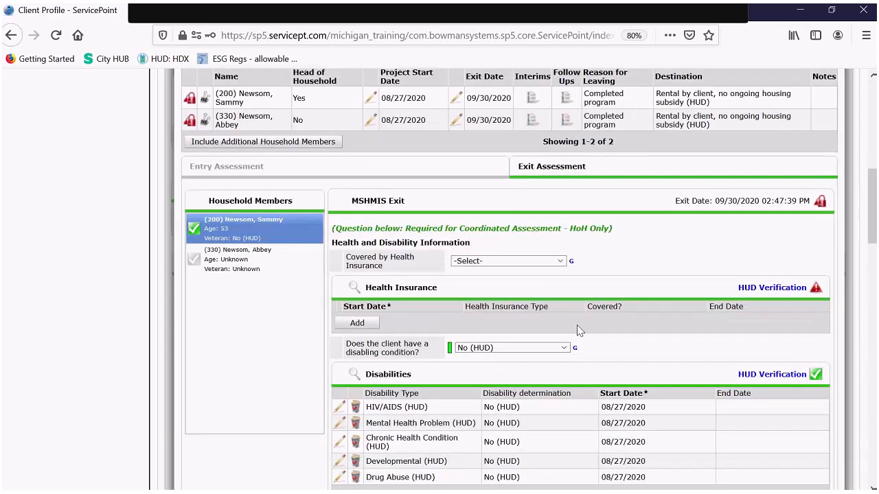
pyautogui.scroll(1, 576, 330)
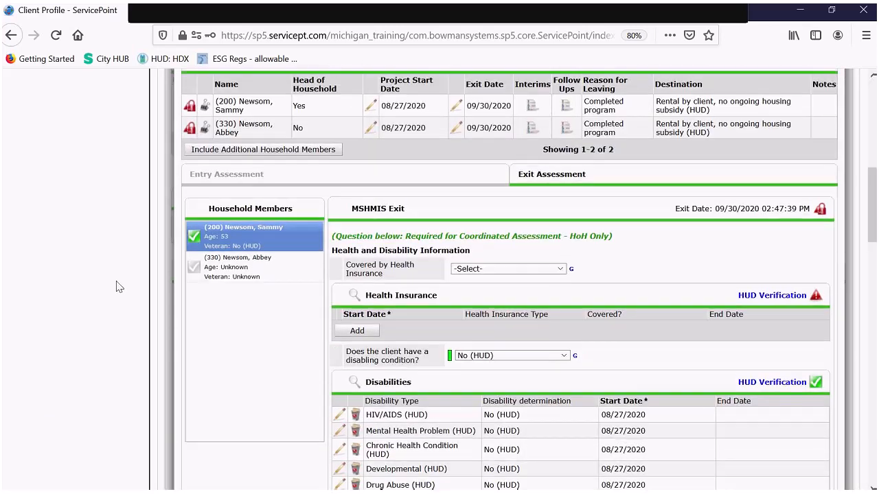
# - Switch to the daughter's exit assessment, declining the missing-answer alert, and review its questions
pyautogui.click(274, 268)
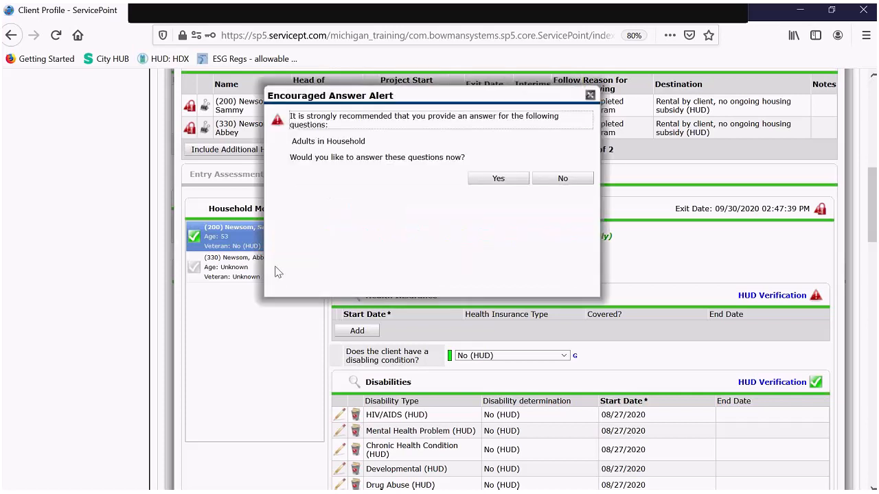
pyautogui.click(550, 179)
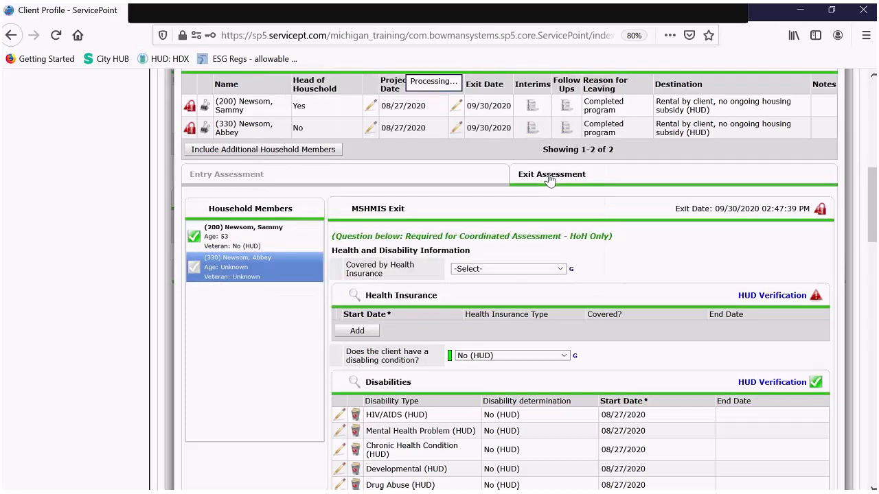
pyautogui.scroll(-3, 480, 226)
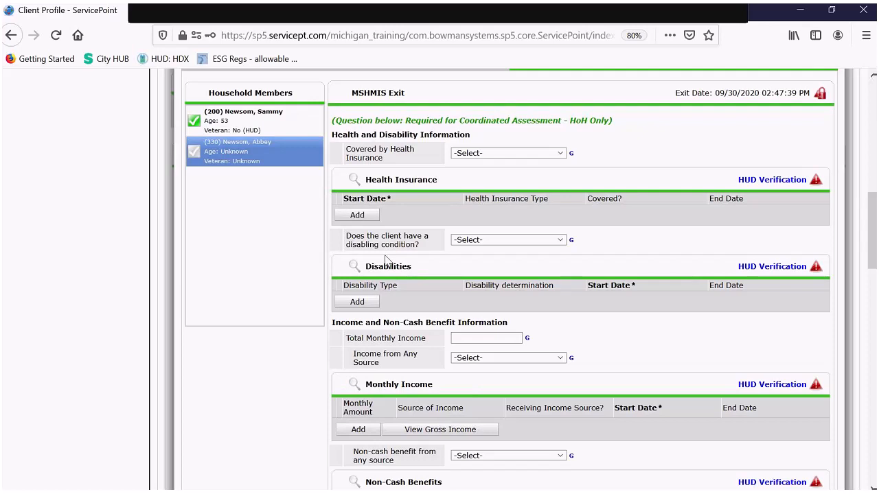
pyautogui.scroll(-5, 387, 263)
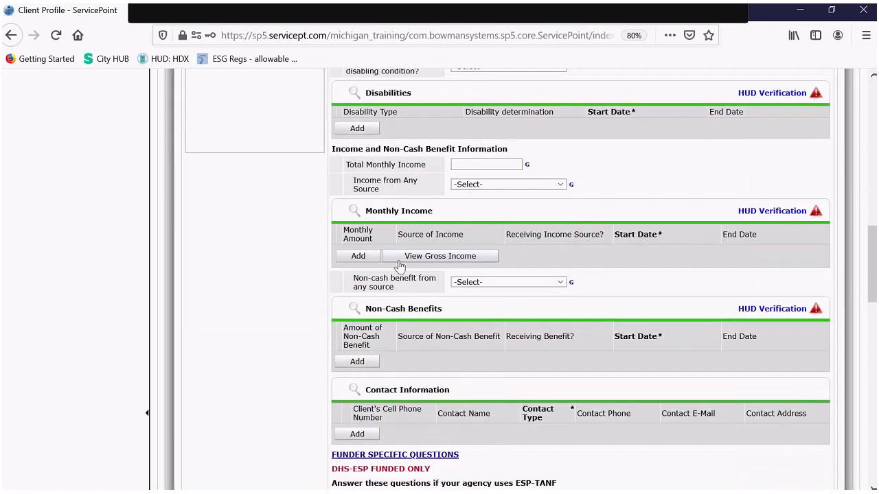
pyautogui.scroll(-10, 399, 266)
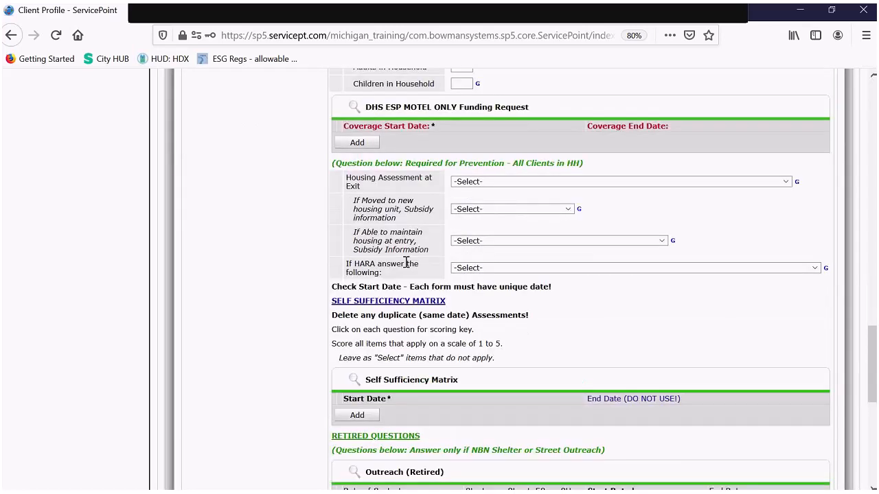
pyautogui.scroll(-5, 731, 319)
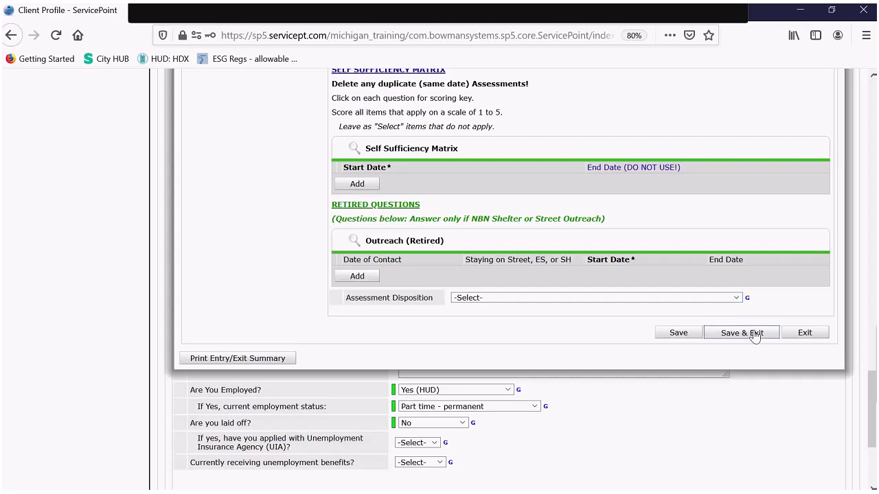
# - Save & Exit the daughter's assessment, declining the recommended questions, and scroll up to the Release of Information panel
pyautogui.click(754, 334)
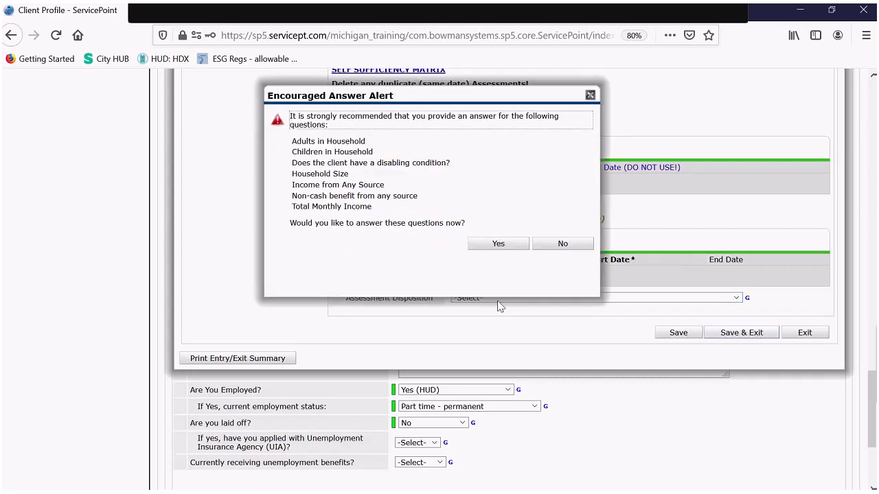
pyautogui.click(562, 246)
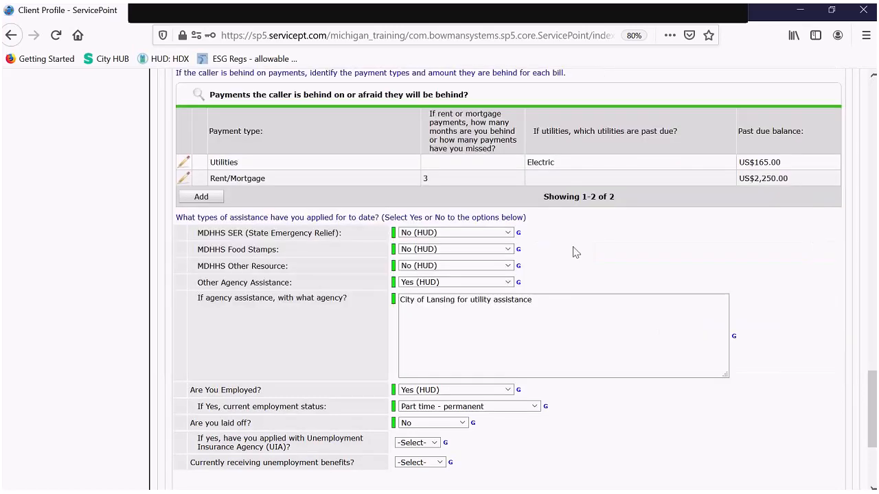
pyautogui.scroll(-5, 815, 252)
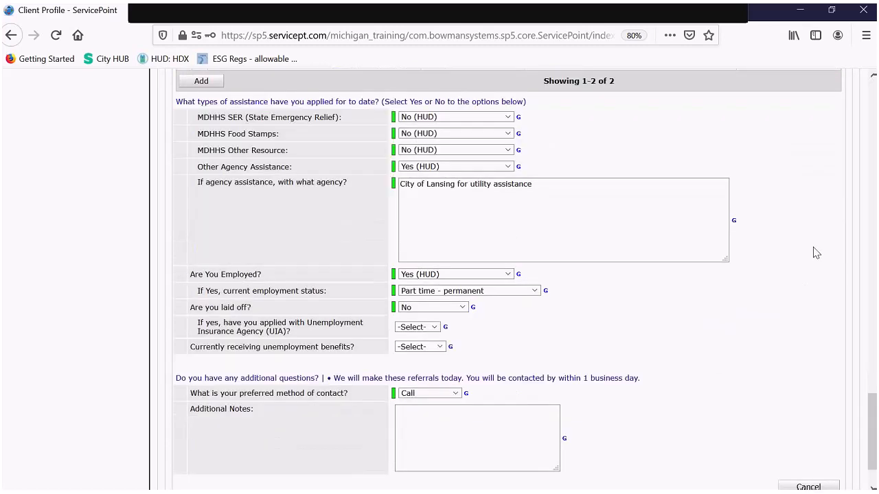
pyautogui.scroll(20, 814, 252)
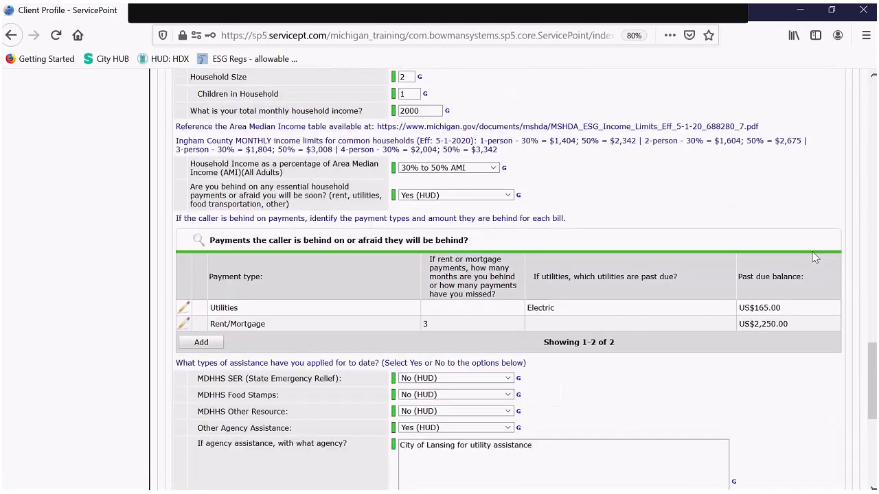
pyautogui.scroll(10, 817, 246)
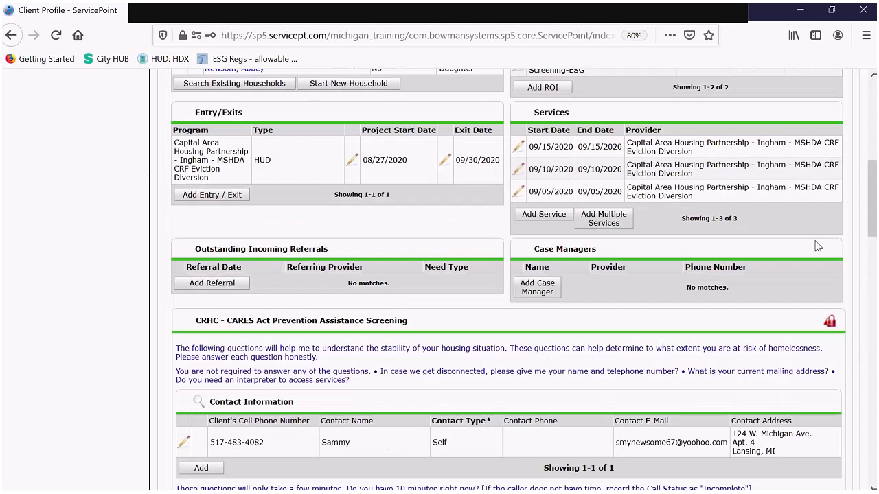
pyautogui.scroll(5, 817, 246)
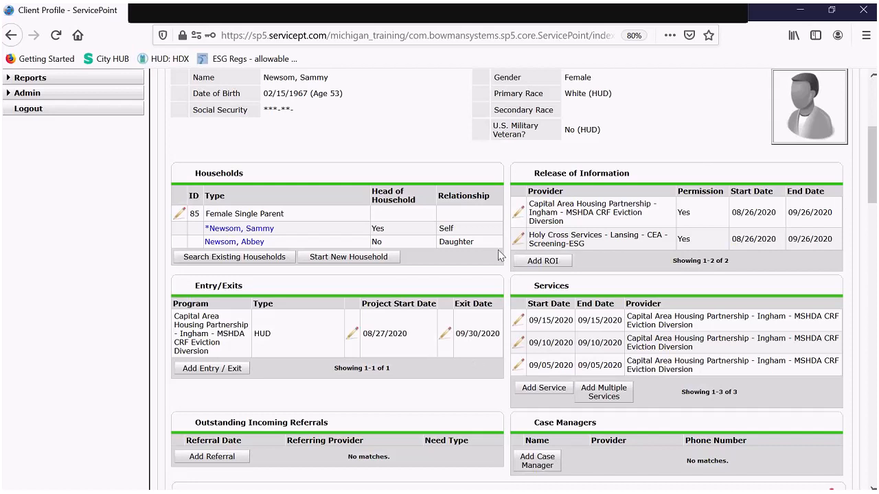
# - Start a new release of information covering the daughter too, with Release Granted set to Yes
pyautogui.click(543, 261)
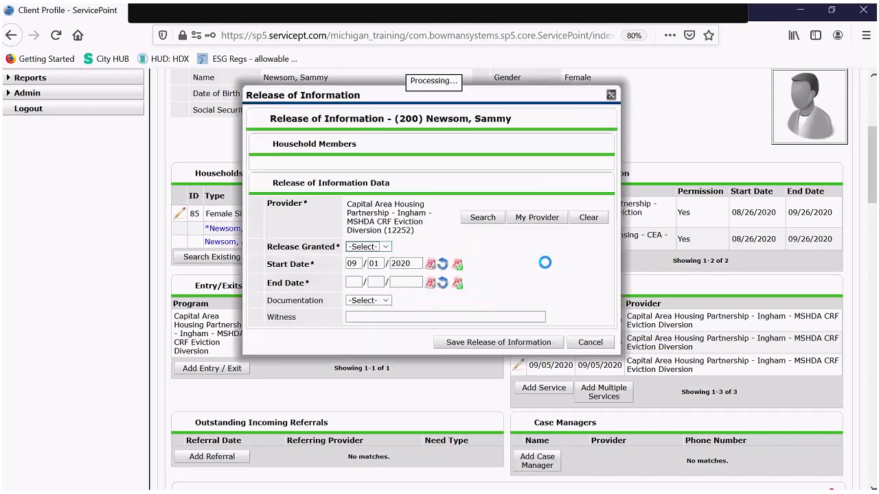
pyautogui.moveTo(426, 86); pyautogui.dragTo(303, 67)
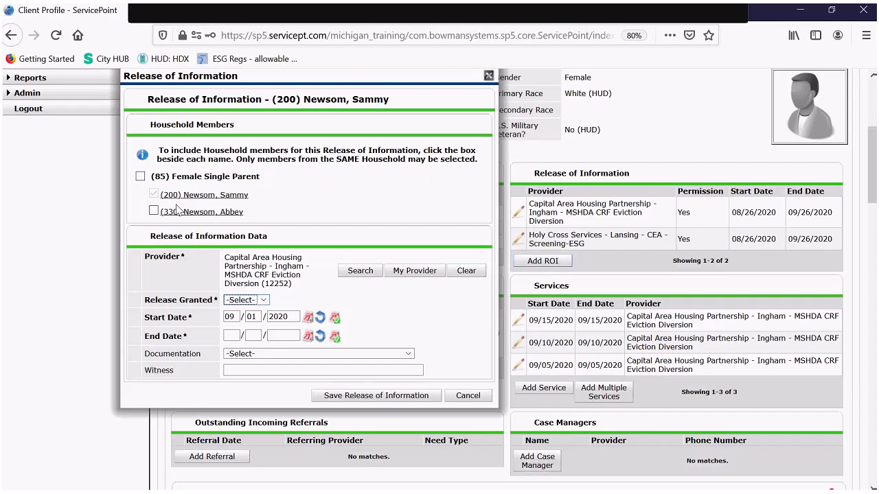
pyautogui.click(153, 211)
pyautogui.click(251, 303)
pyautogui.click(233, 325)
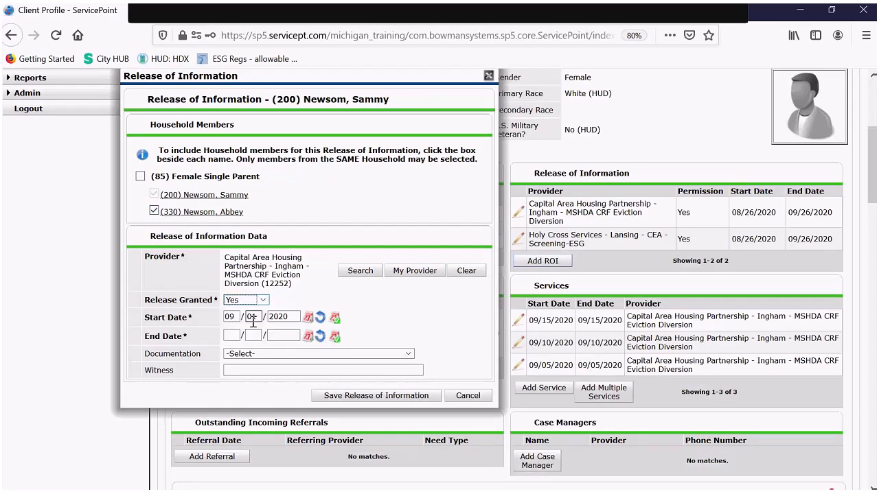
# - Set the release dates to 09/20/2020 through 10/20/2020
pyautogui.doubleClick(252, 316)
pyautogui.write('20')
pyautogui.press('Tab')
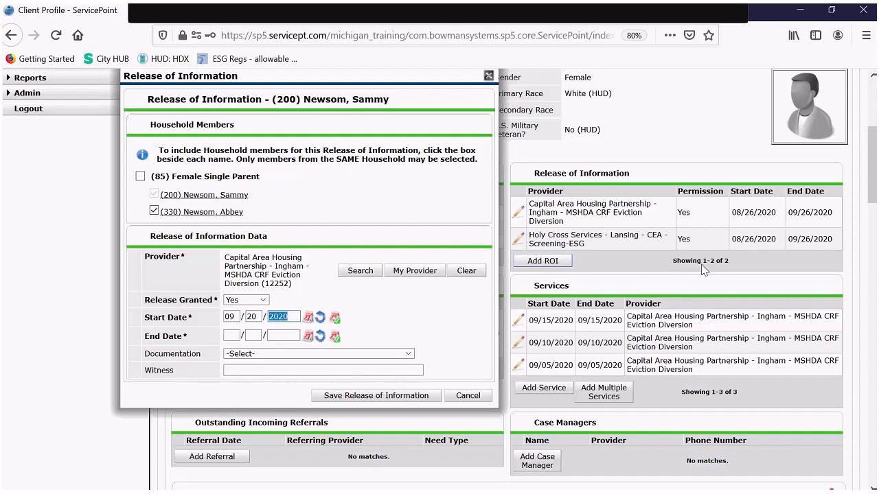
pyautogui.click(238, 336)
pyautogui.write('10/20/2020')
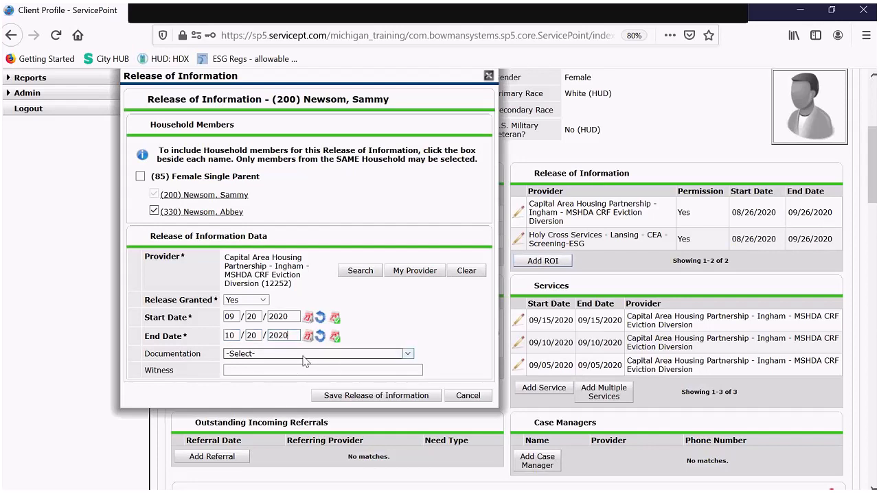
# - Record Verbal Consent Over Phone as documentation, enter the witness's name, and save the release
pyautogui.click(306, 353)
pyautogui.click(322, 461)
pyautogui.click(291, 370)
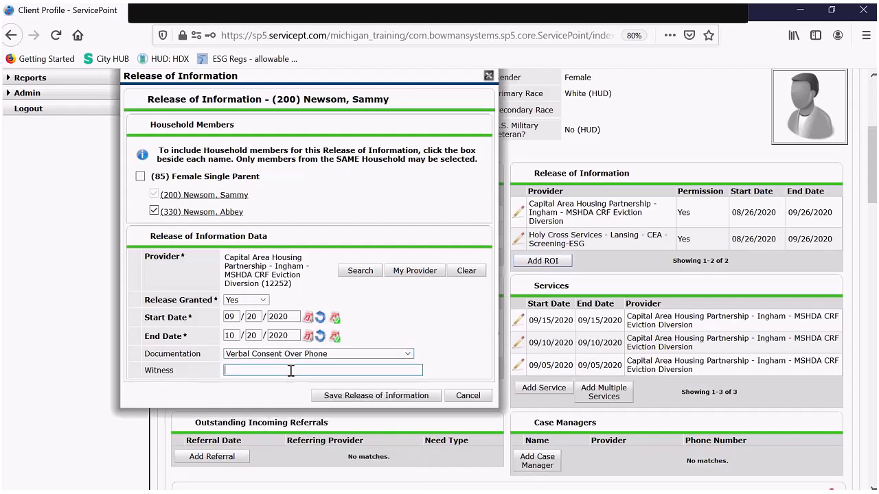
pyautogui.click(378, 396)
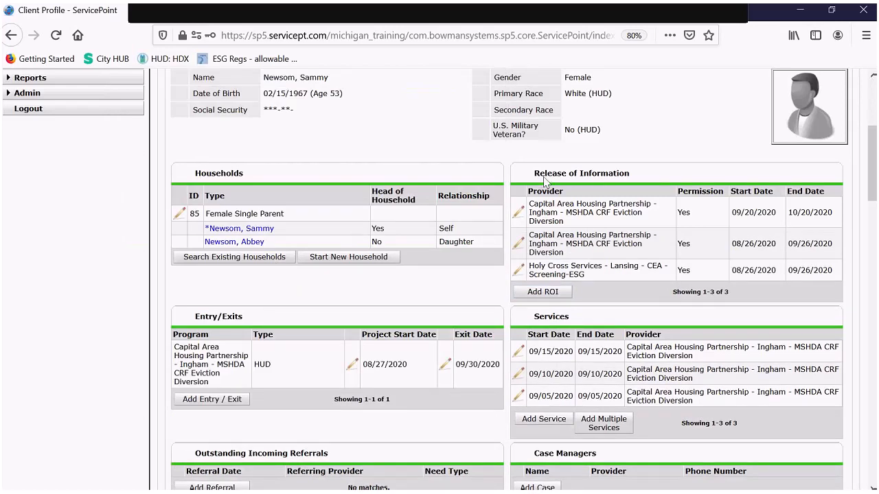
pyautogui.scroll(-1, 526, 177)
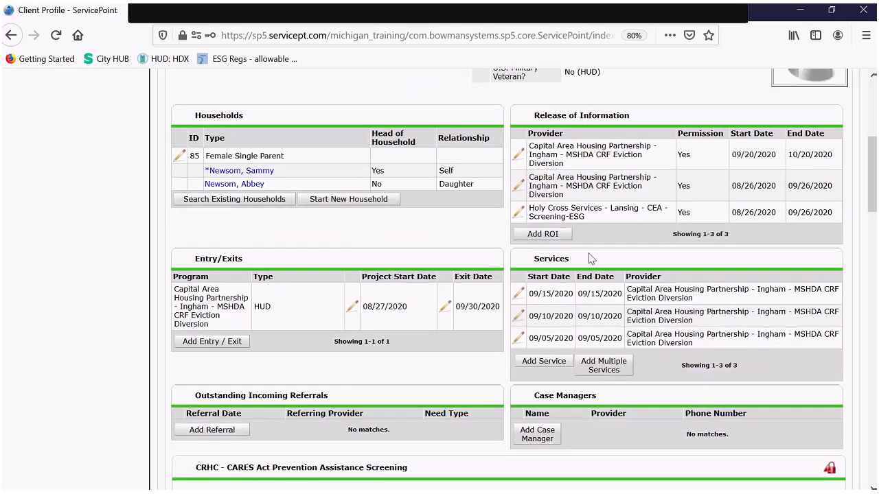
pyautogui.scroll(1, 606, 257)
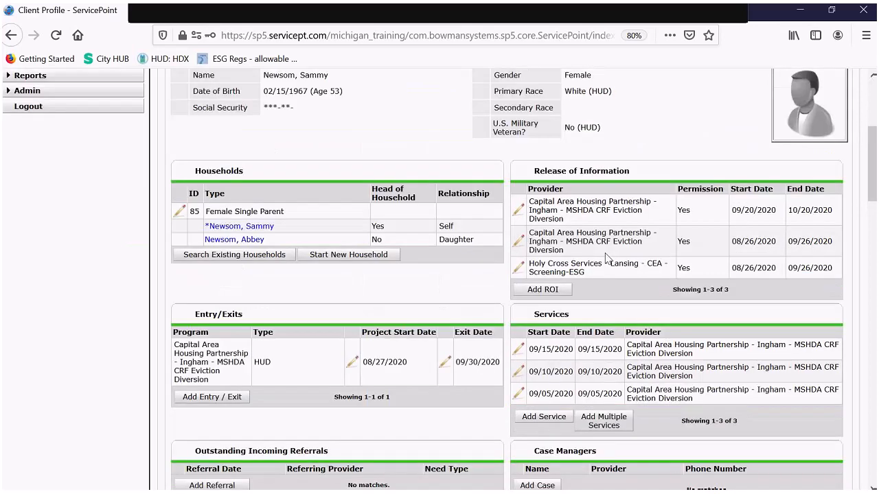
pyautogui.scroll(1, 606, 257)
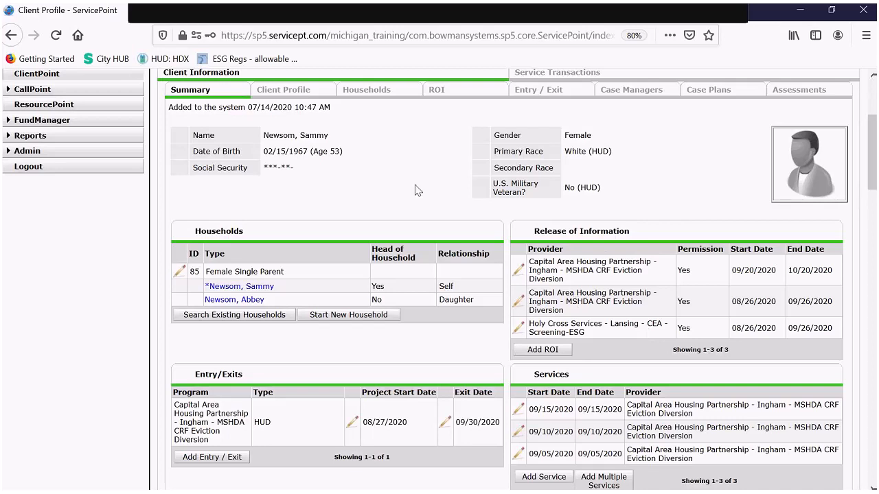
pyautogui.scroll(-1, 418, 183)
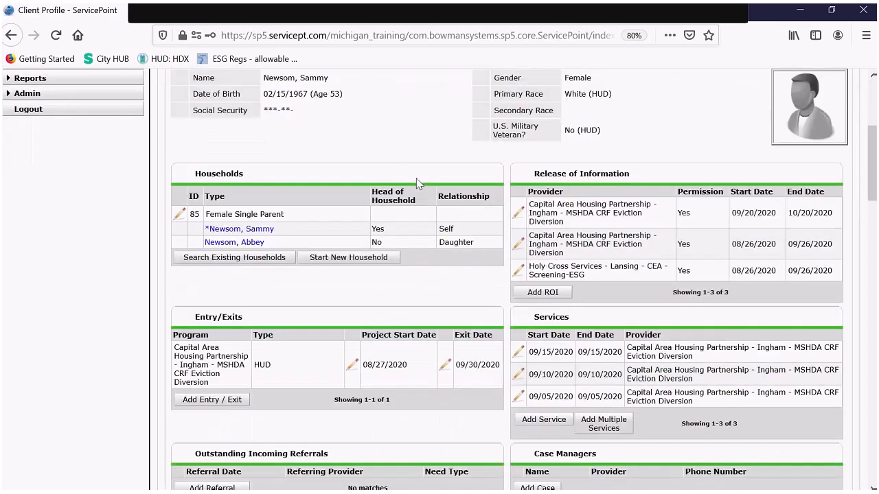